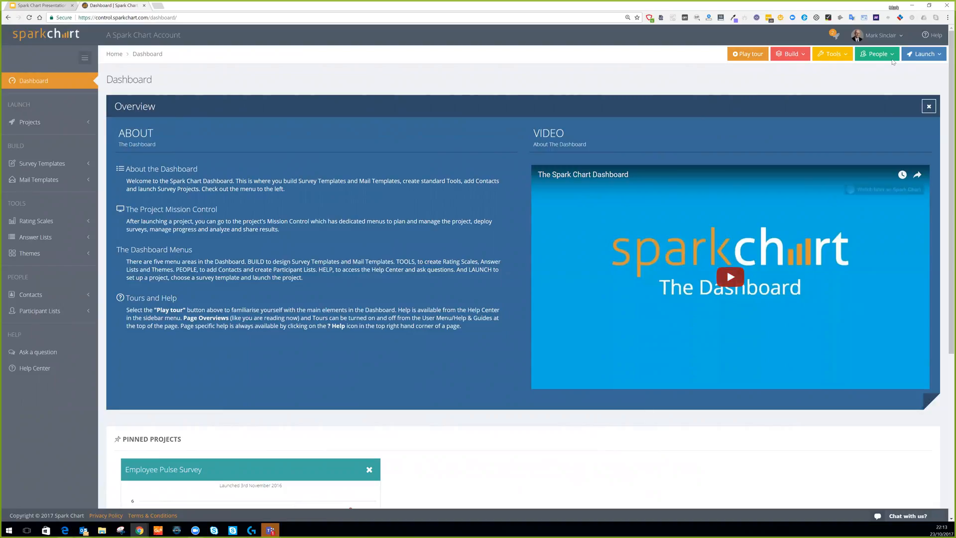
Open the user account menu from the Spark Chart Dashboard.
left_click(879, 36)
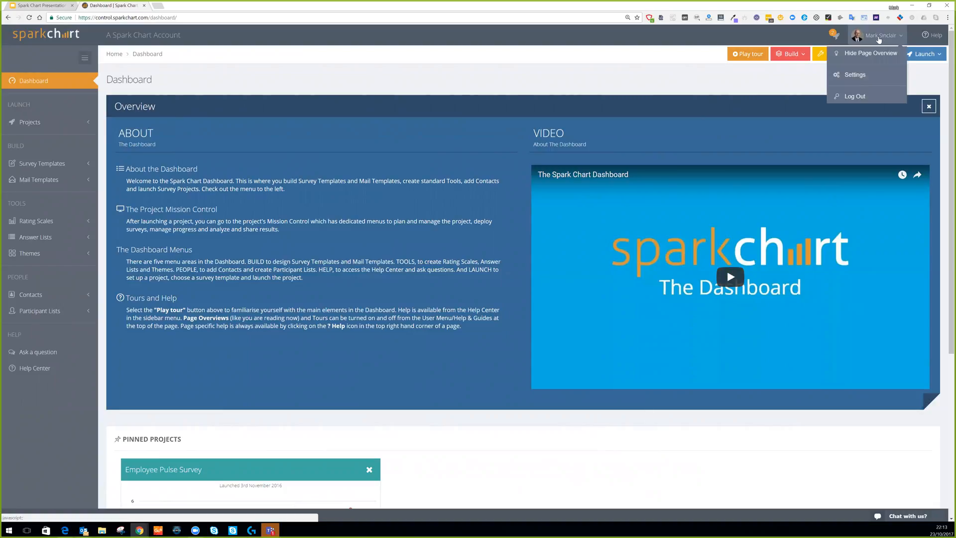
Hide and re-show the Dashboard page overview, then open the account Settings.
left_click(872, 53)
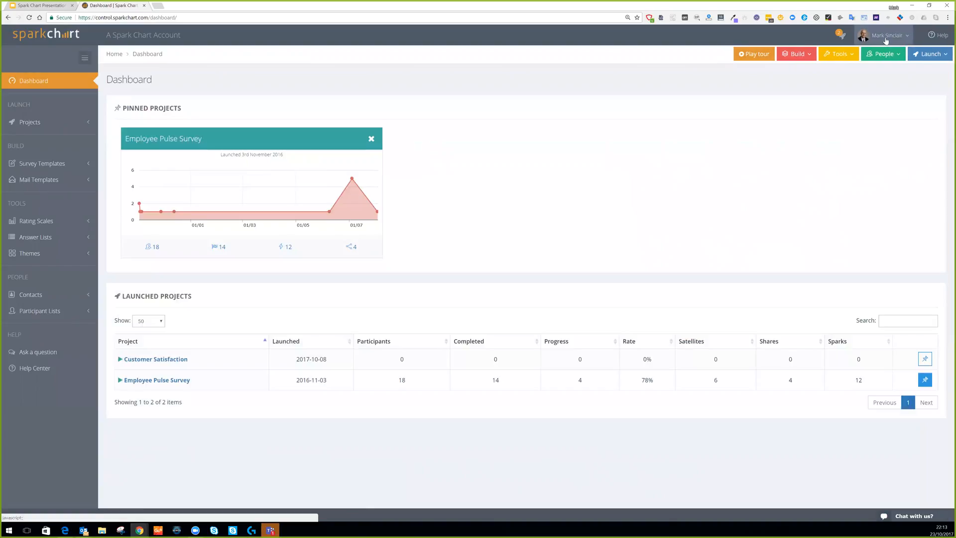
left_click(885, 35)
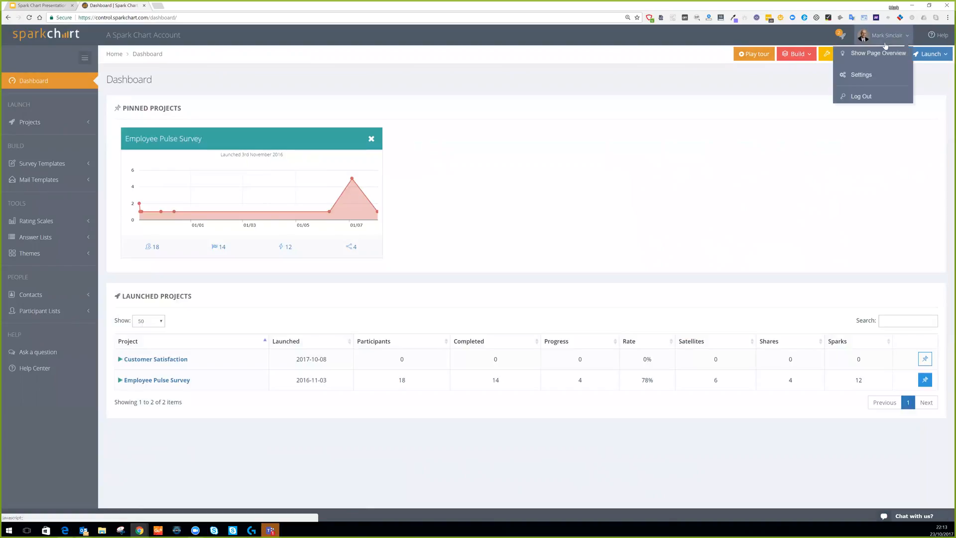
left_click(884, 53)
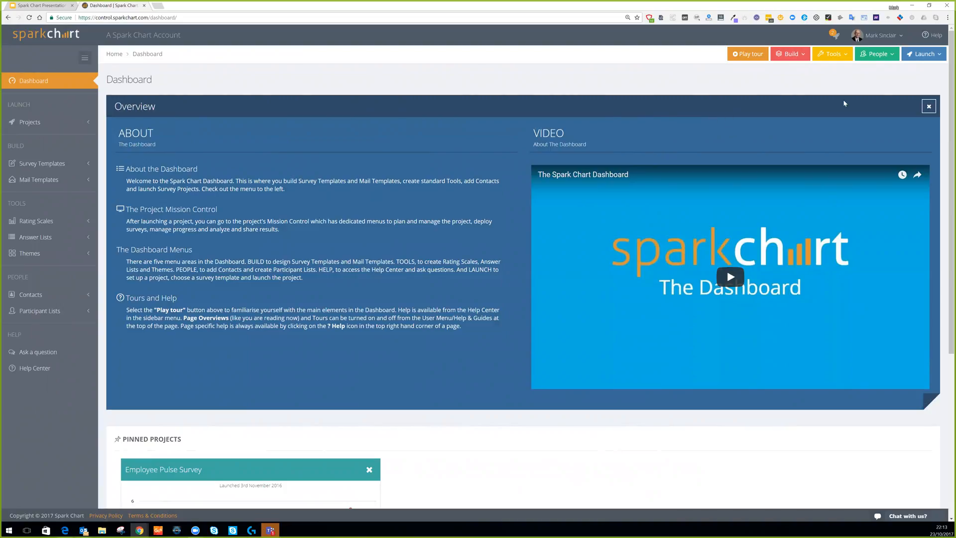
left_click(880, 36)
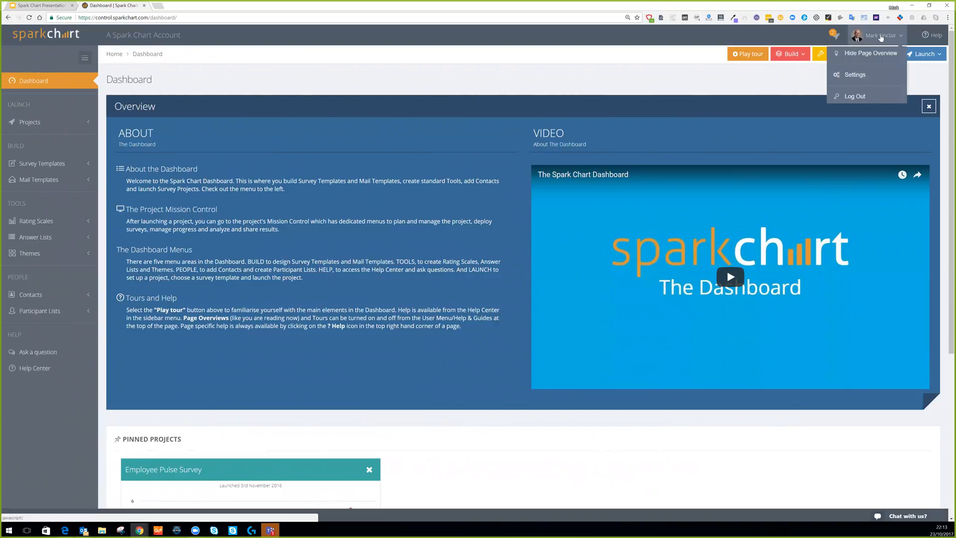
left_click(864, 79)
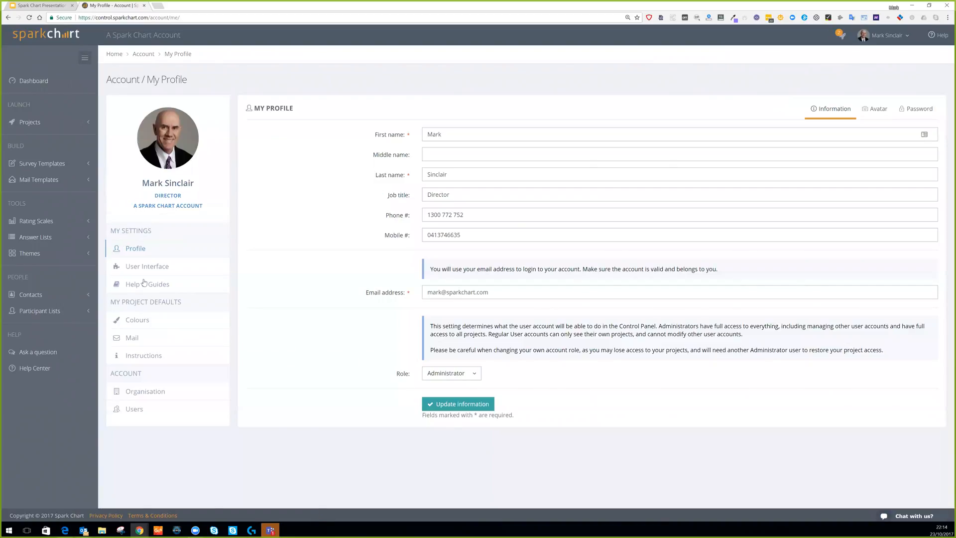
Set Help & Guides Page Overviews to Hide all, save it, and return to the Dashboard.
left_click(147, 289)
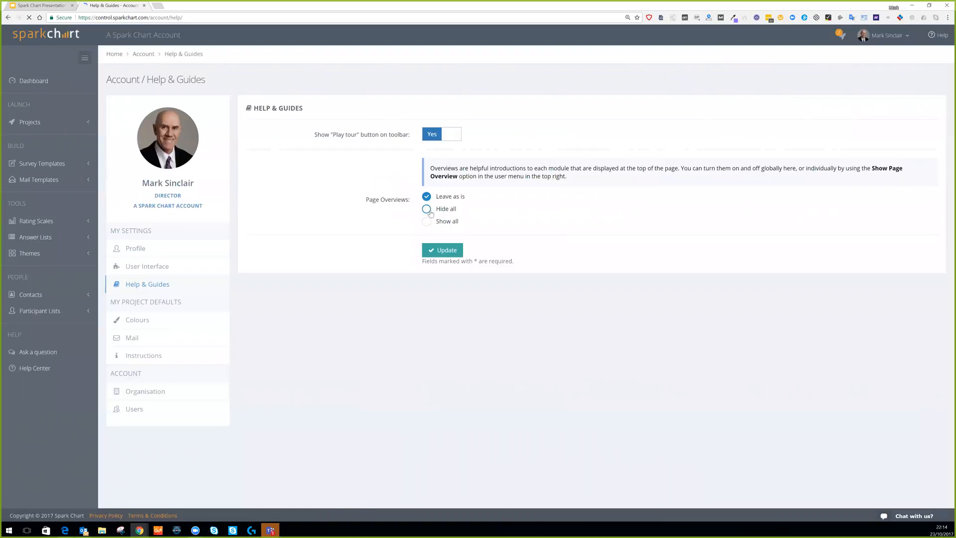
left_click(430, 213)
key("Return")
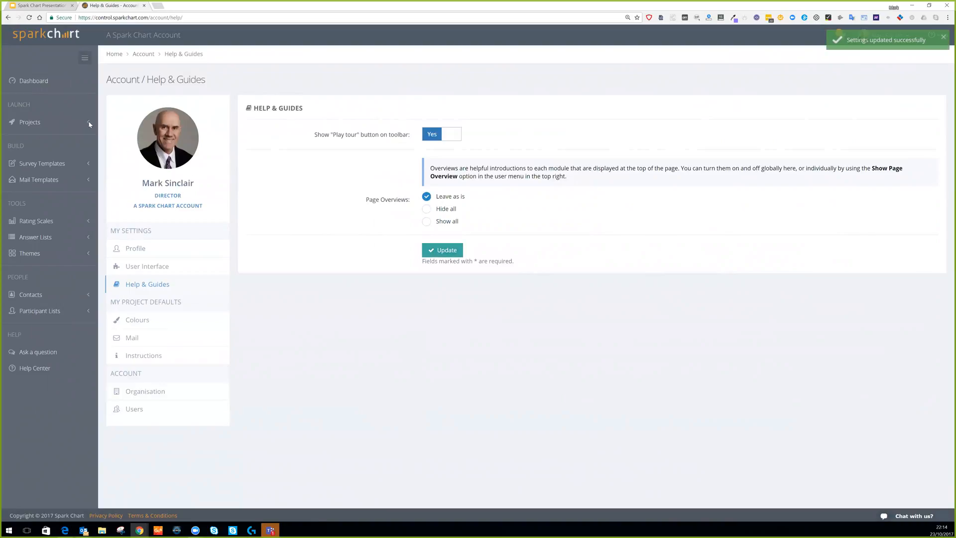
left_click(27, 83)
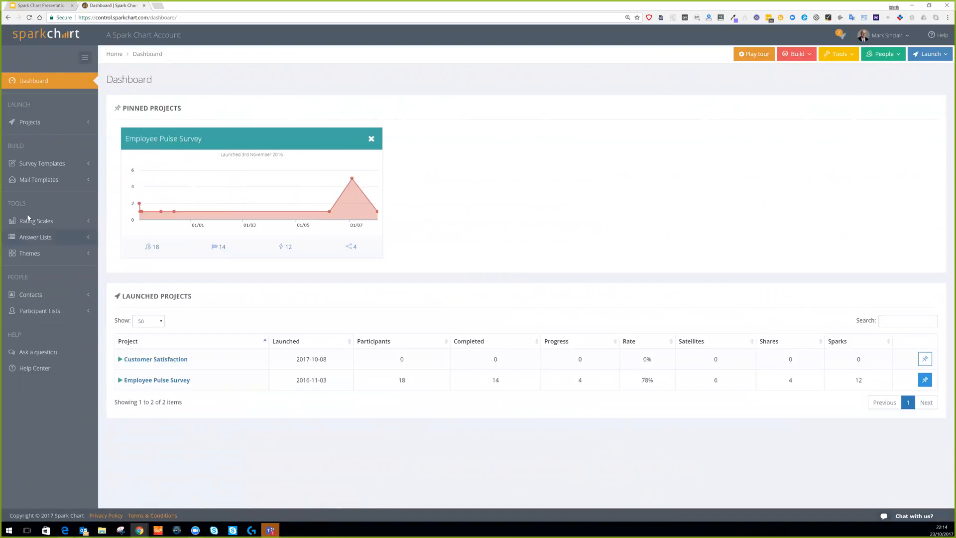
Open Survey Templates > All Surveys, briefly show its page overview, then close it.
left_click(33, 168)
left_click(42, 182)
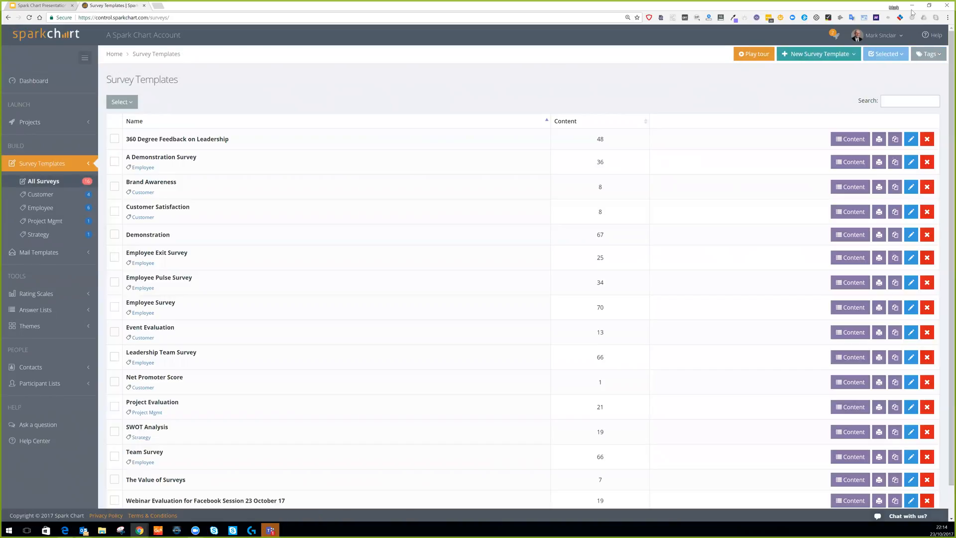
left_click(888, 41)
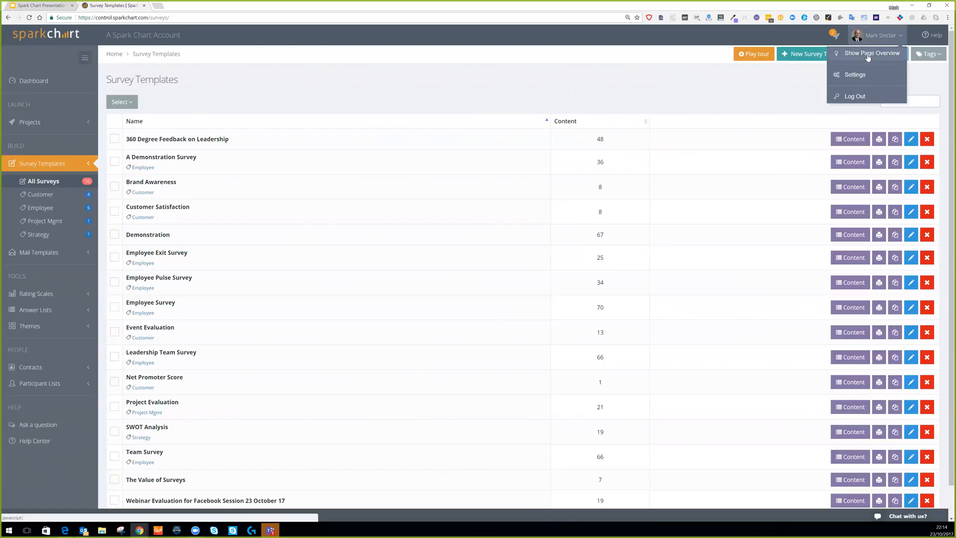
left_click(868, 54)
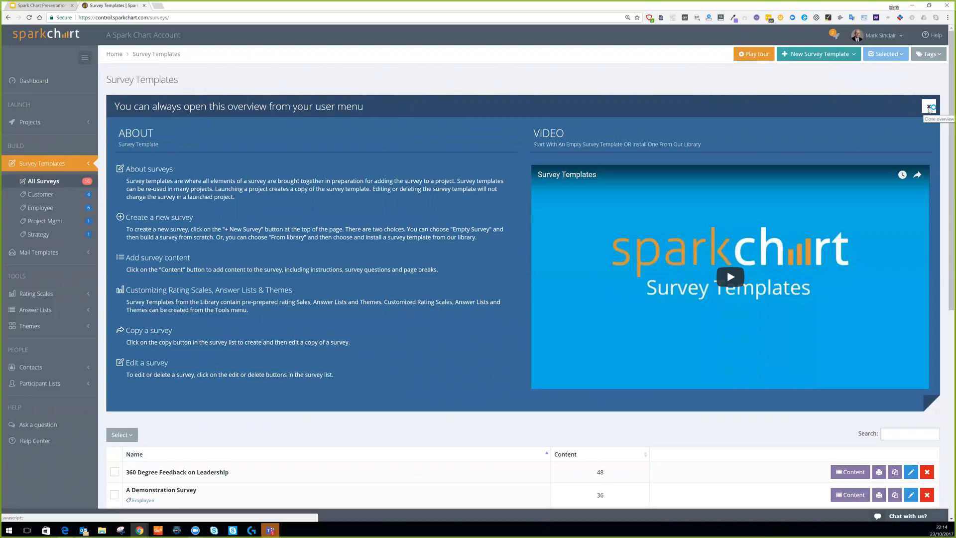
left_click(929, 107)
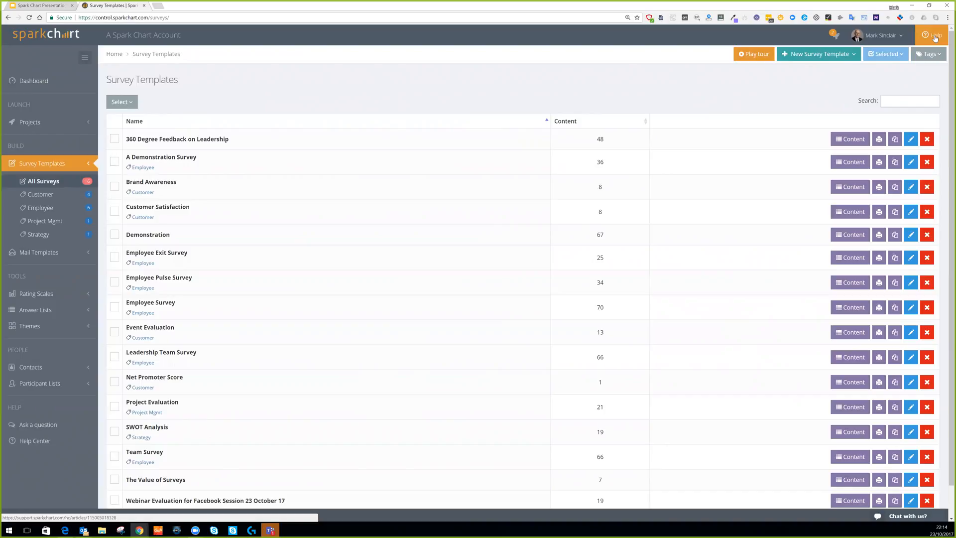
Open the Survey Templates help article and compare it with the template list.
left_click(935, 37)
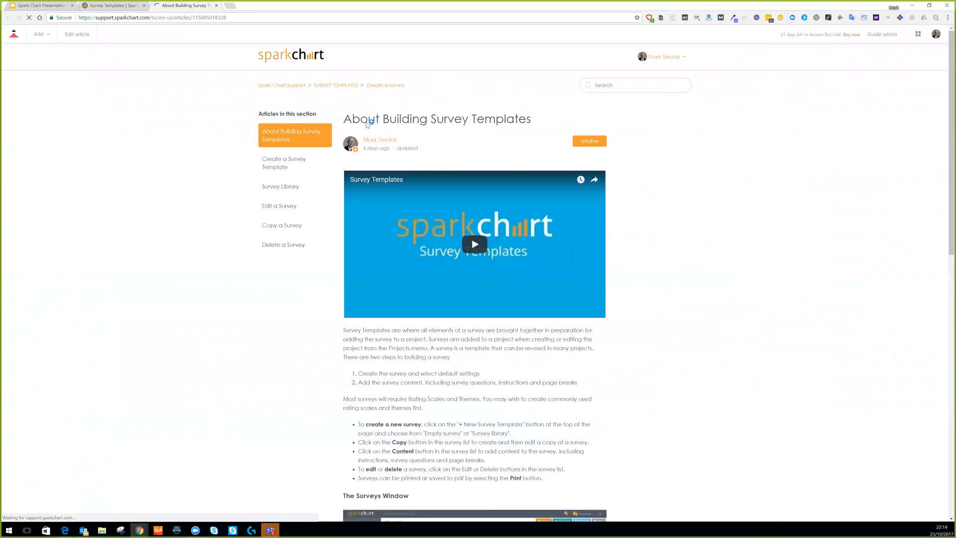
left_click(125, 7)
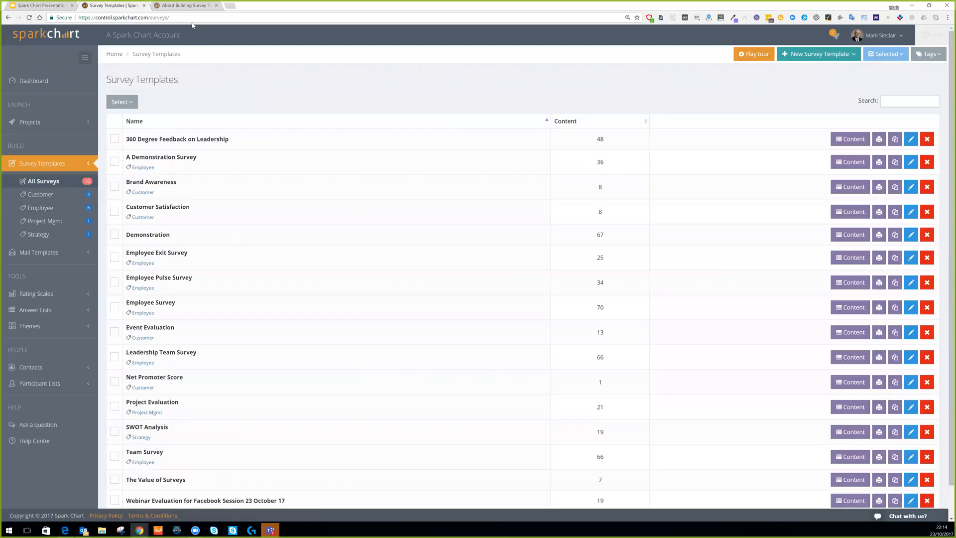
left_click(189, 6)
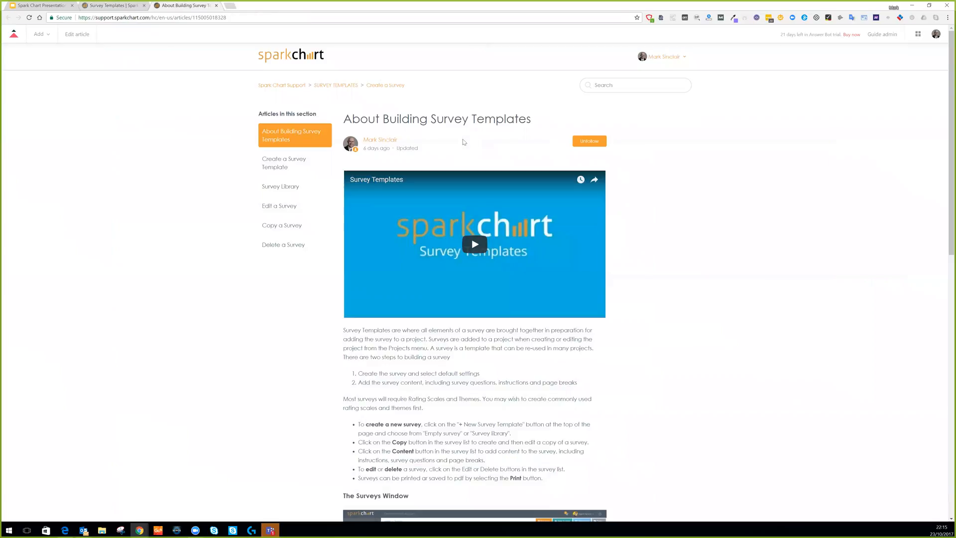
scroll(463, 142, "down", 4)
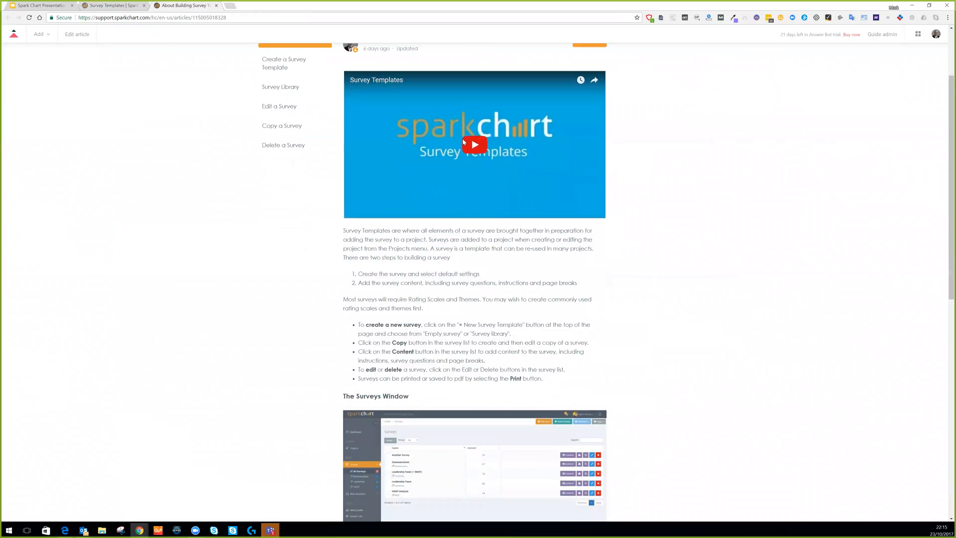
scroll(207, 175, "up", 4)
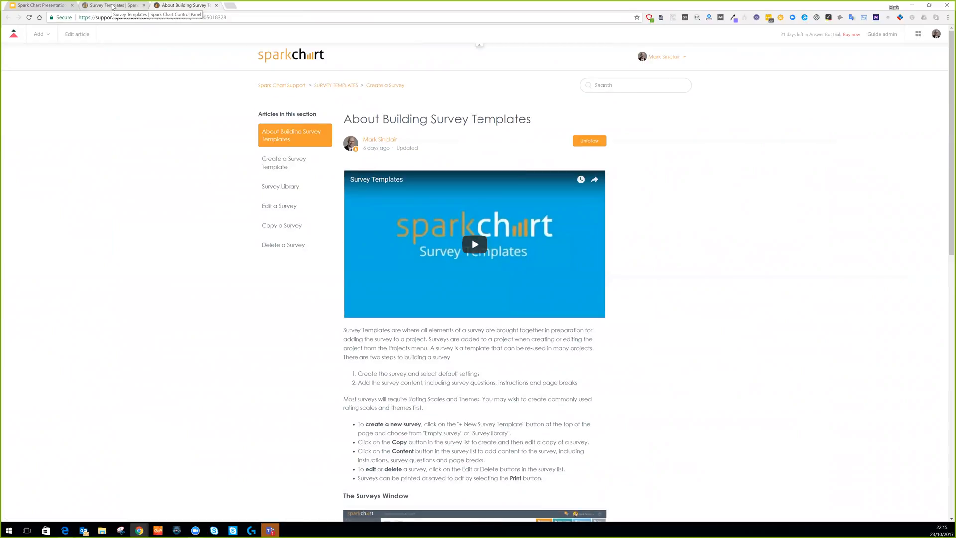
left_click(112, 5)
left_click(184, 6)
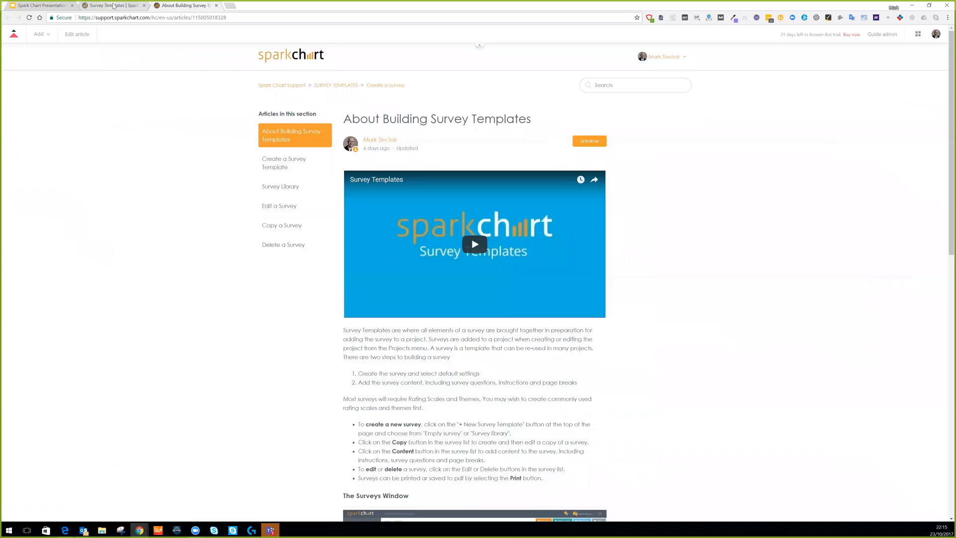
left_click(112, 6)
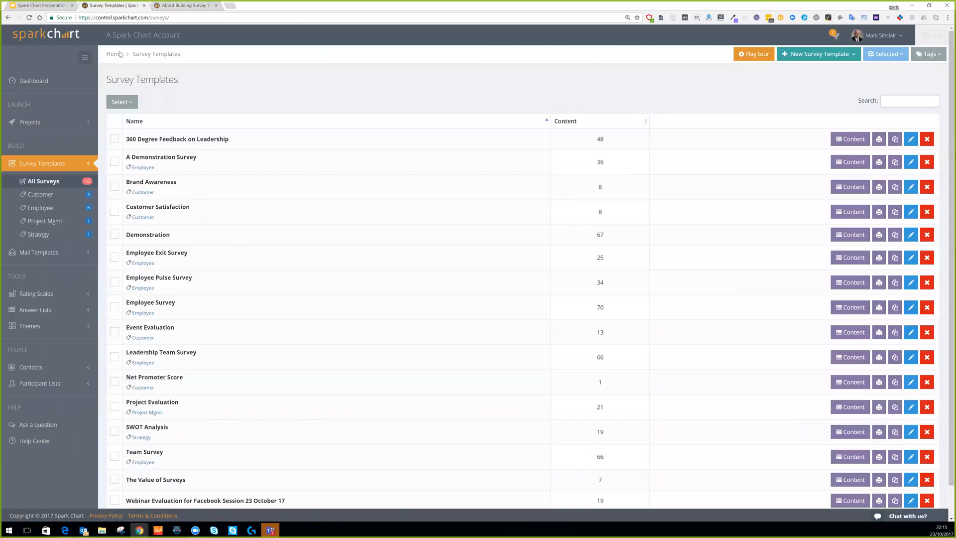
Visit the Help Center and Spark Chart Support pages, then close those tabs.
left_click(40, 442)
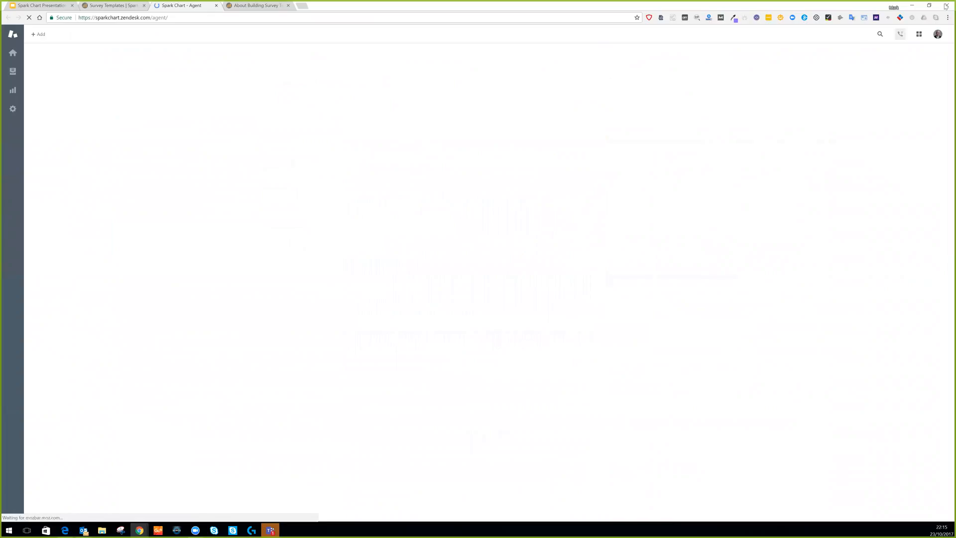
left_click(921, 36)
left_click(901, 67)
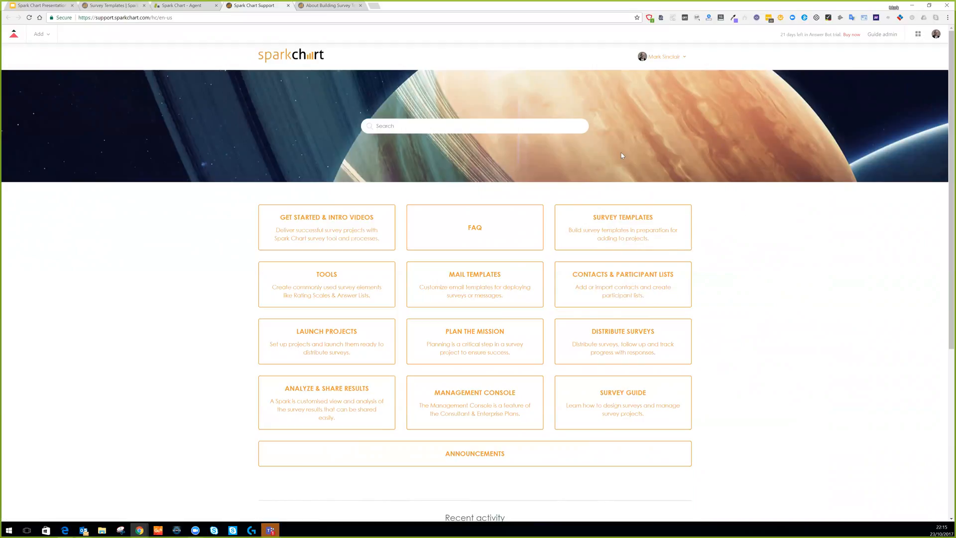
left_click(289, 6)
left_click(288, 5)
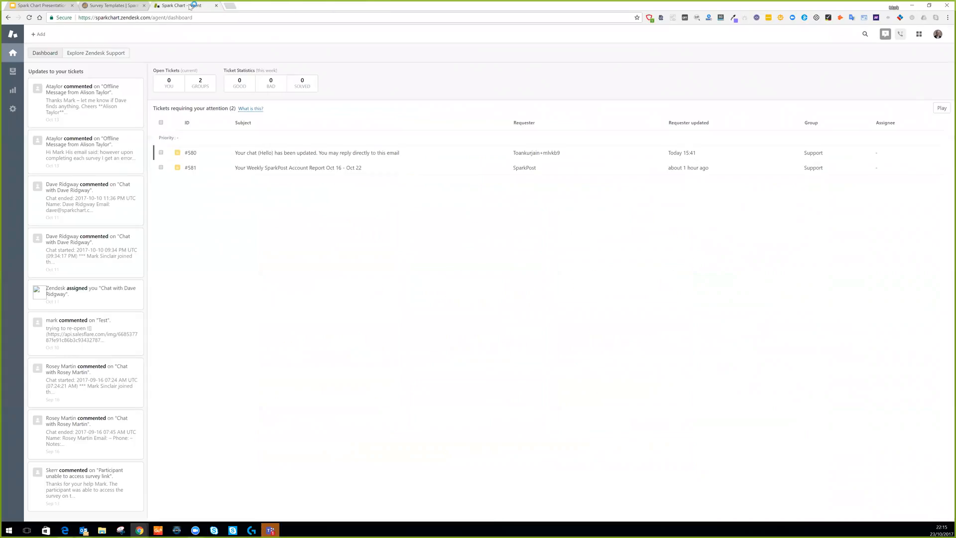
left_click(141, 7)
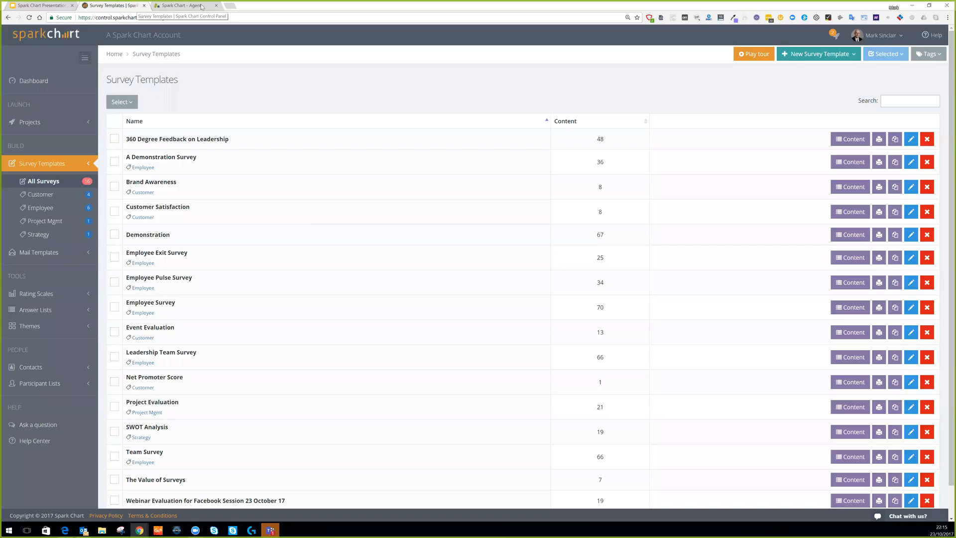
Close the Zendesk Agent tab and bring up New Survey Template choices from All Surveys.
left_click(192, 6)
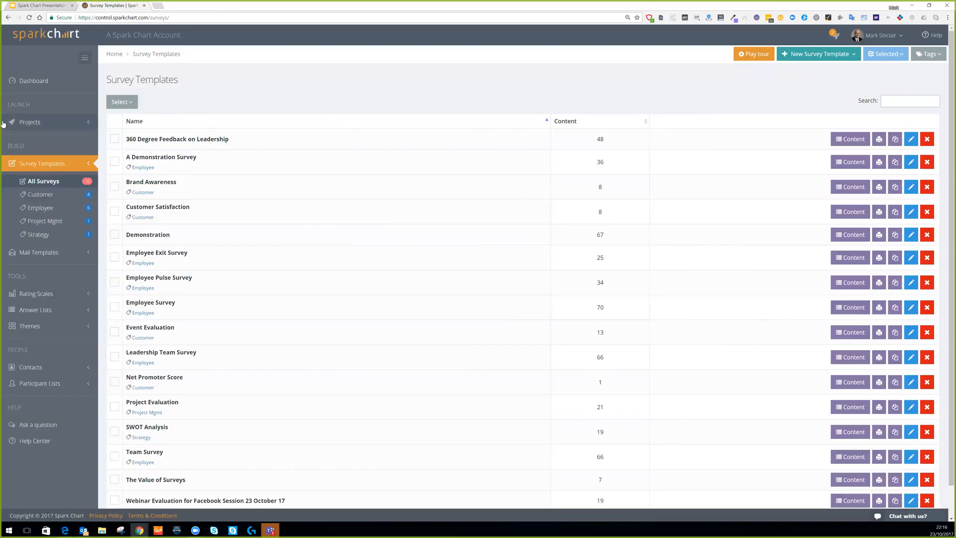
left_click(38, 83)
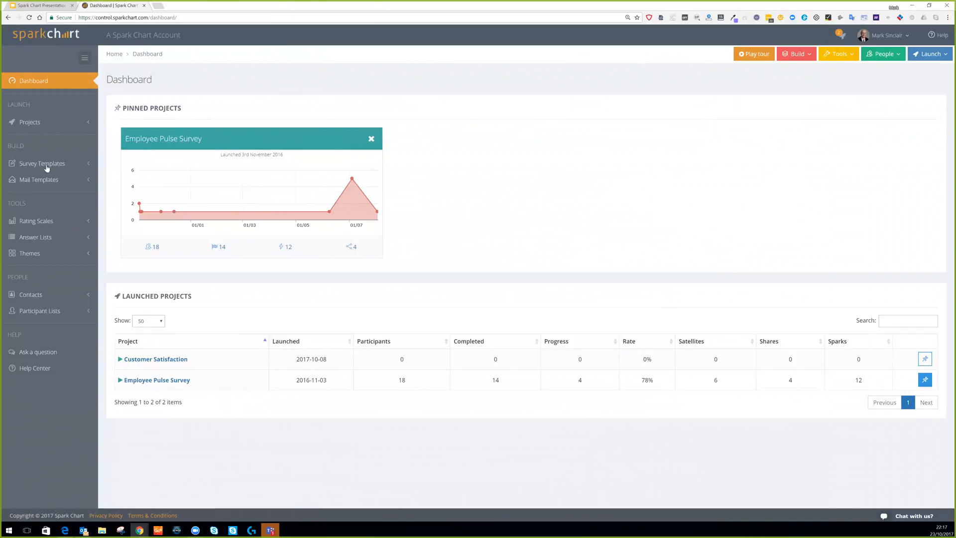
left_click(44, 166)
left_click(44, 183)
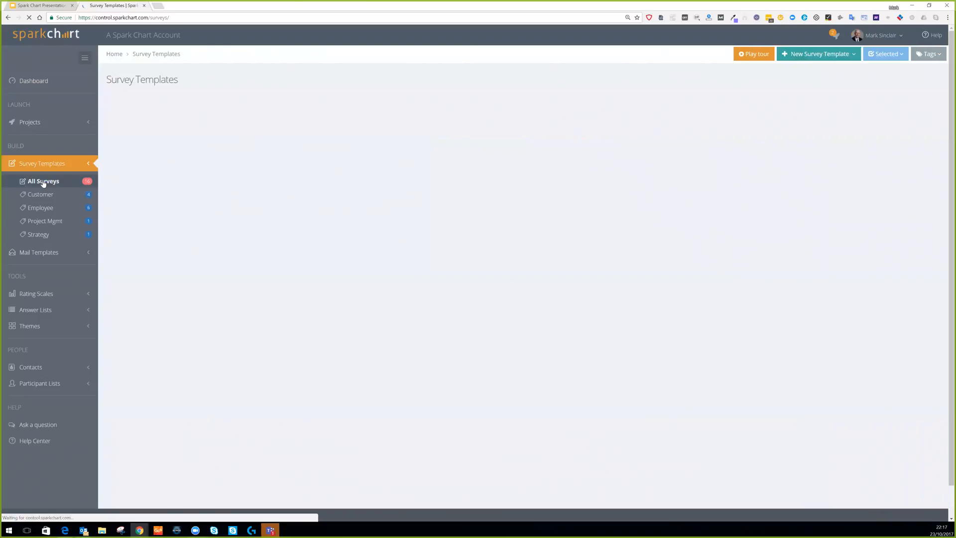
scroll(349, 239, "down", 1)
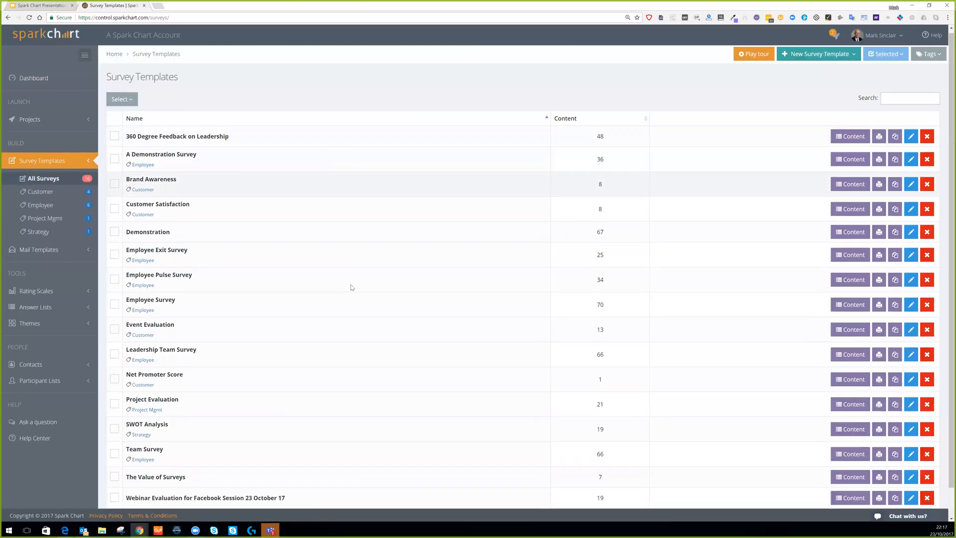
scroll(338, 210, "up", 1)
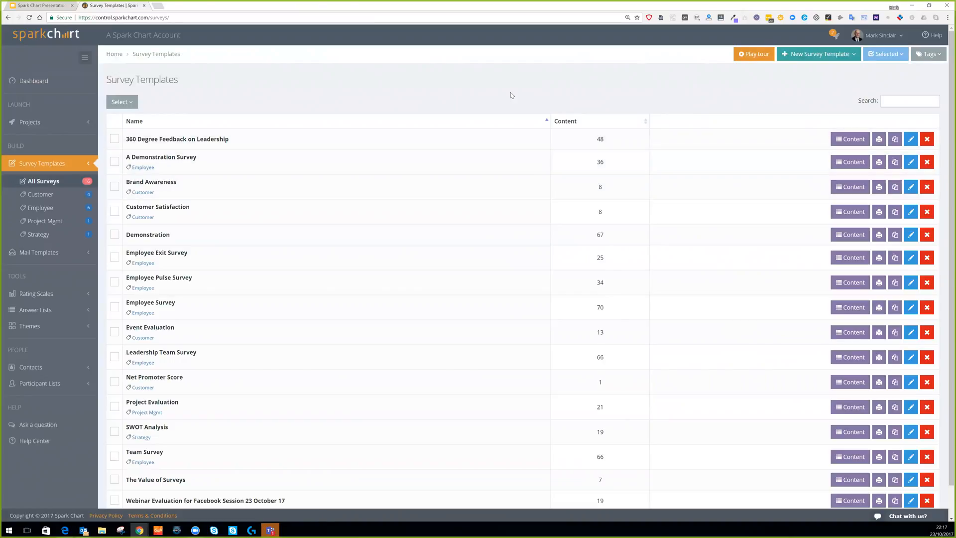
left_click(813, 54)
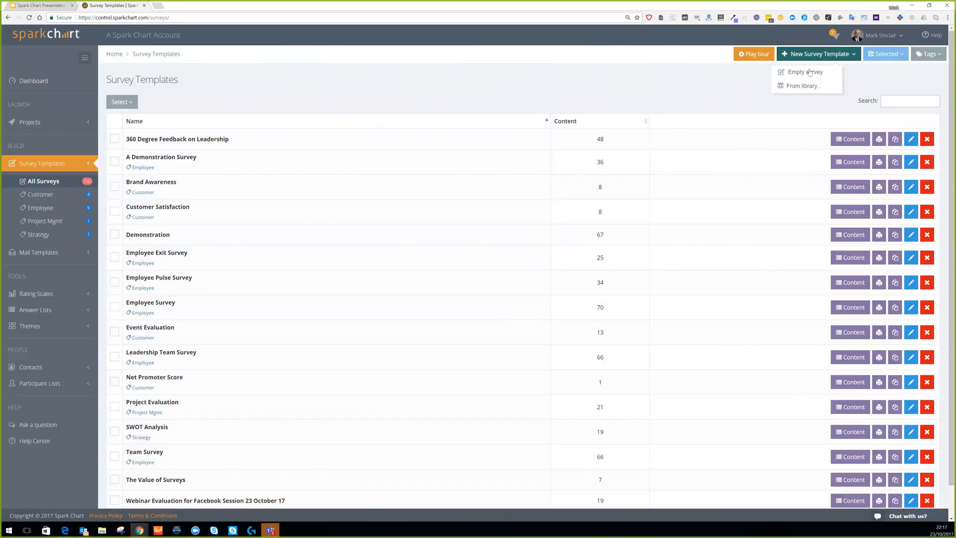
Start an empty template named 00 Test with the Agreement - Five Point rating scale.
left_click(809, 72)
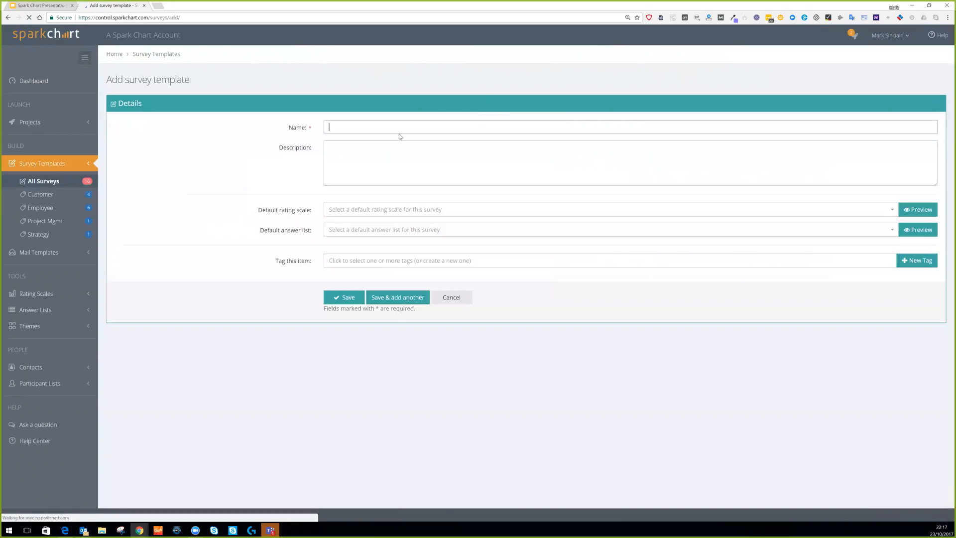
type("00")
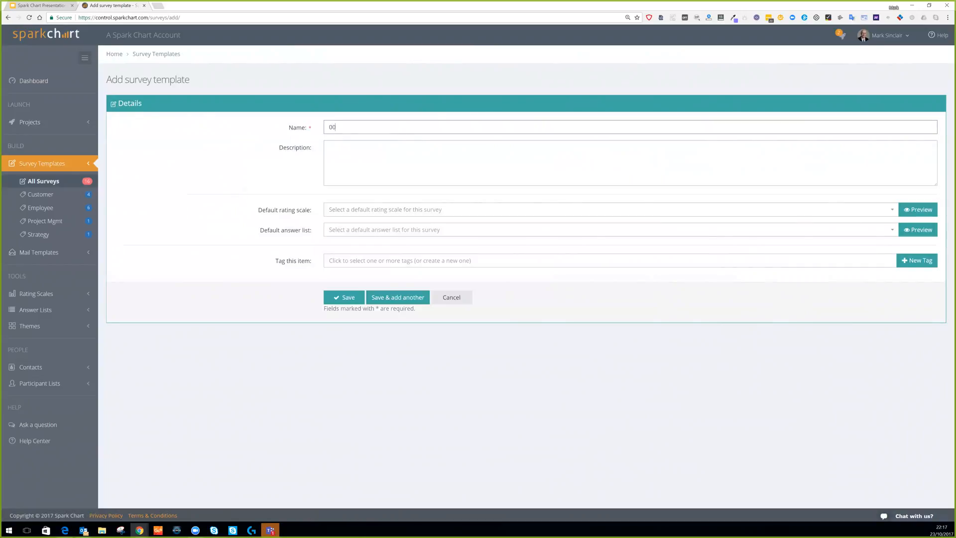
type("Test")
left_click(361, 211)
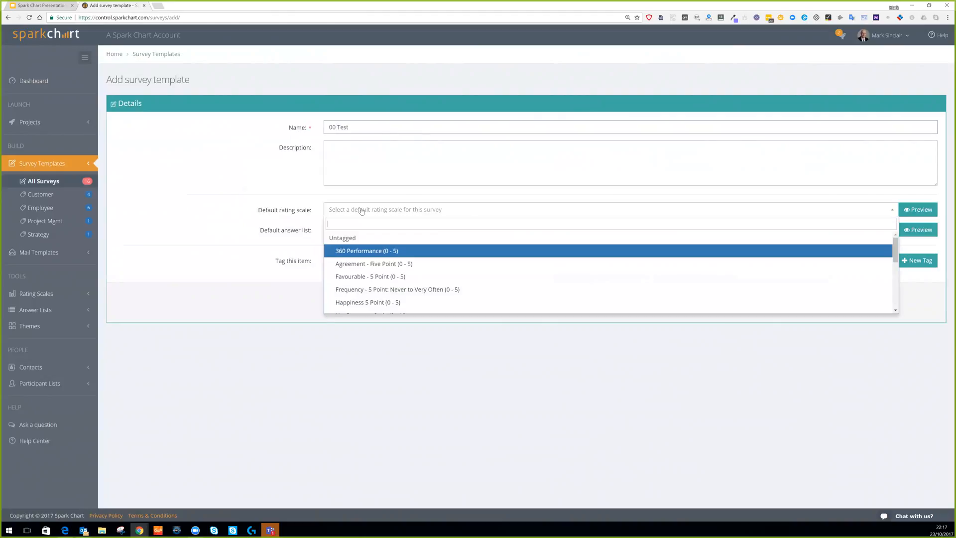
left_click(371, 261)
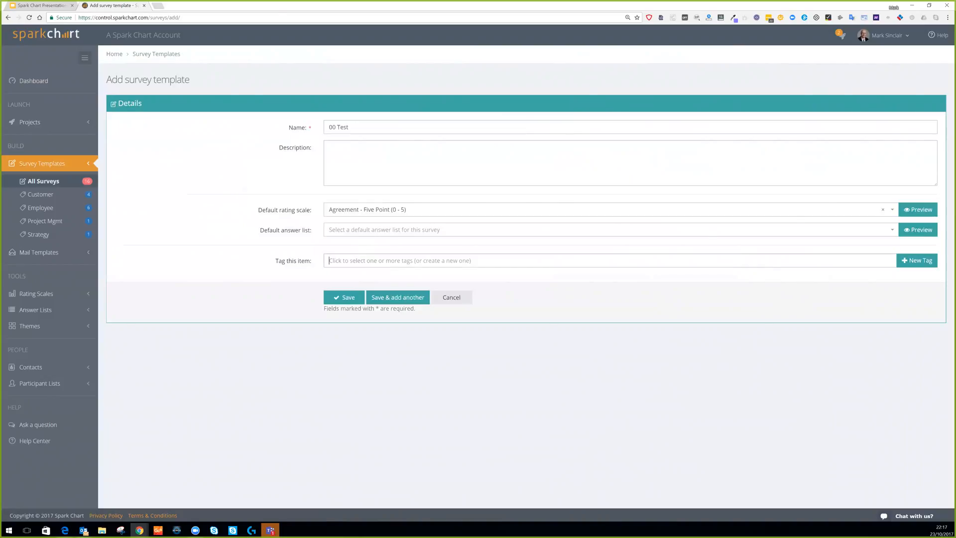
Add a new Test tag to the template and save it.
left_click(329, 261)
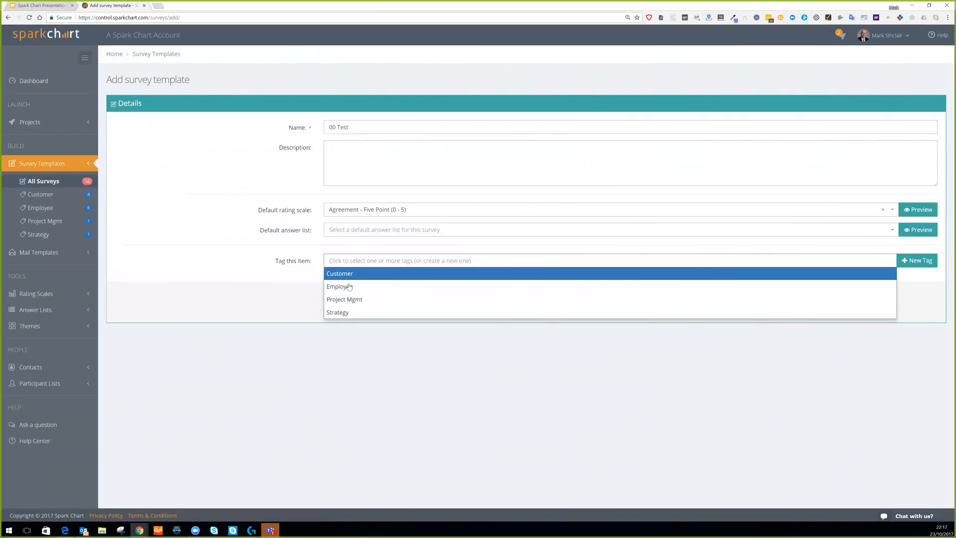
left_click(726, 245)
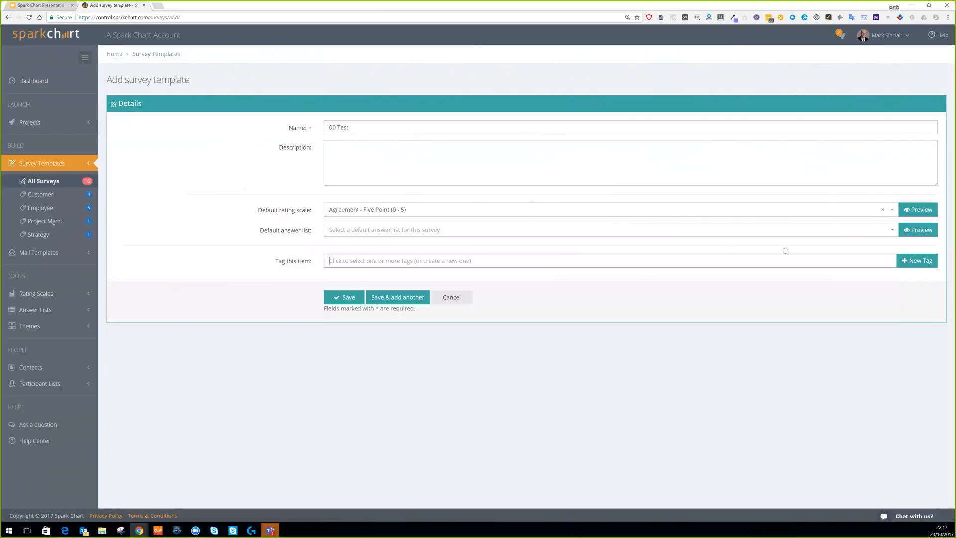
left_click(927, 261)
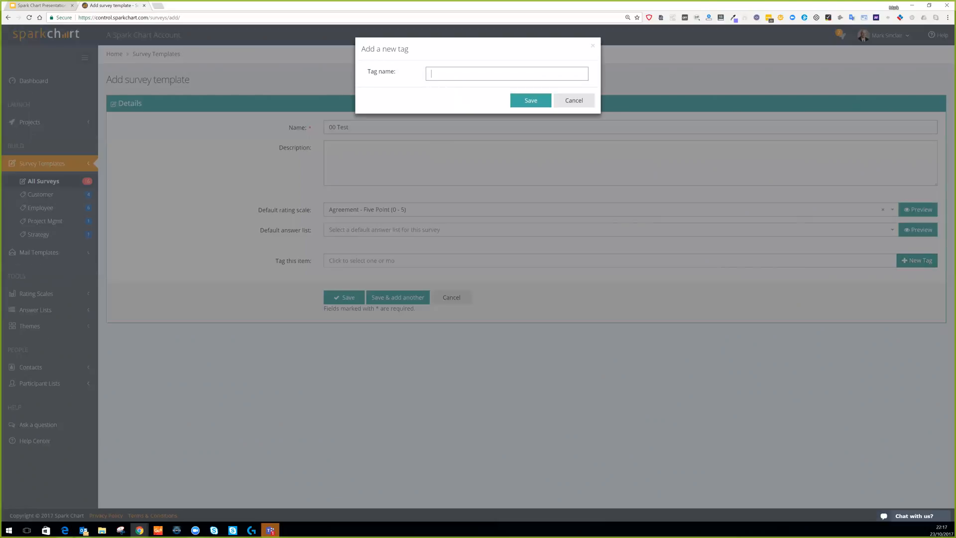
type("Test")
left_click(530, 100)
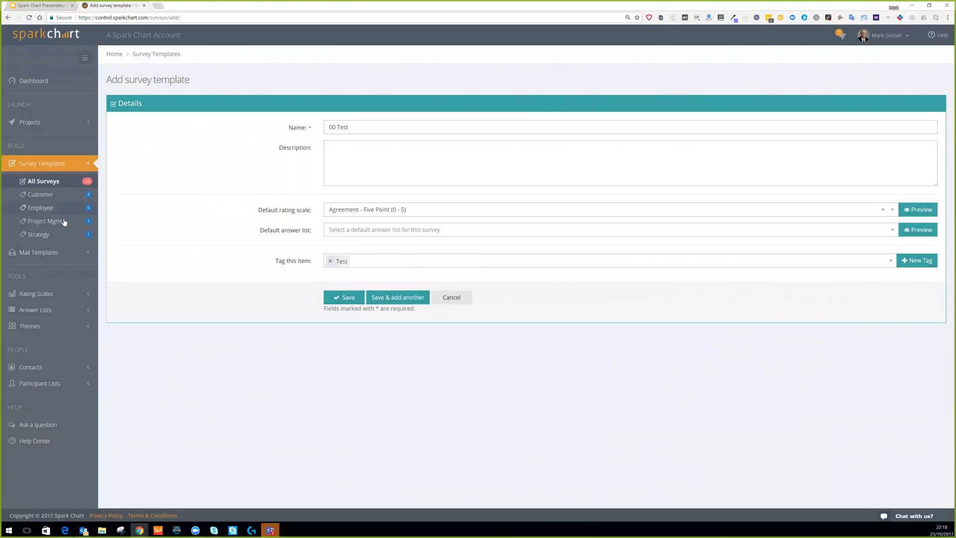
left_click(348, 298)
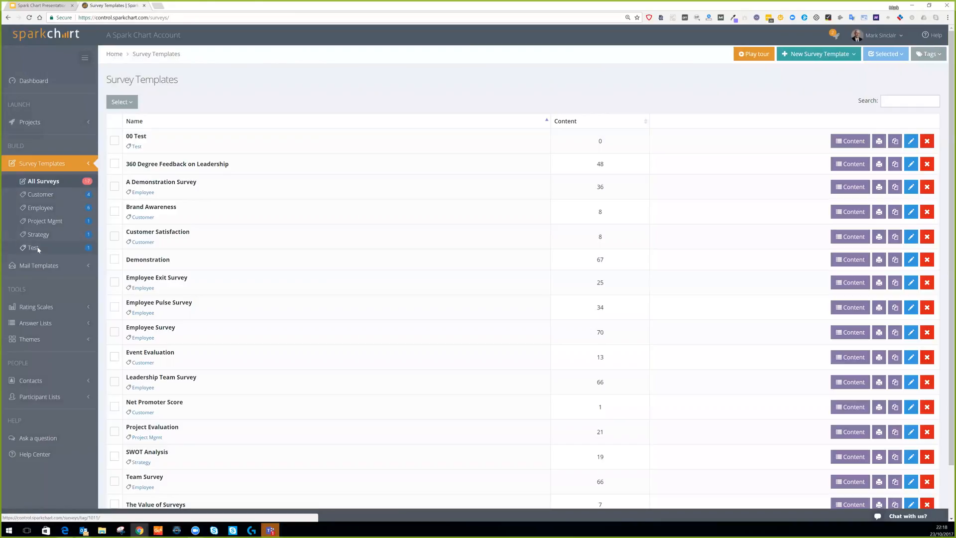
Filter by the Test tag and add a Heading 1 'Demographics' text item to 00 Test.
left_click(37, 248)
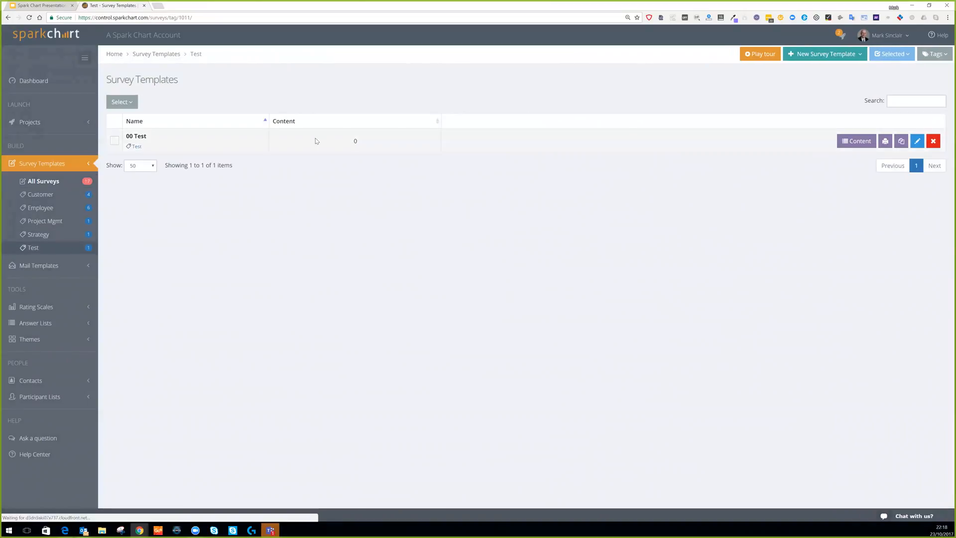
left_click(859, 142)
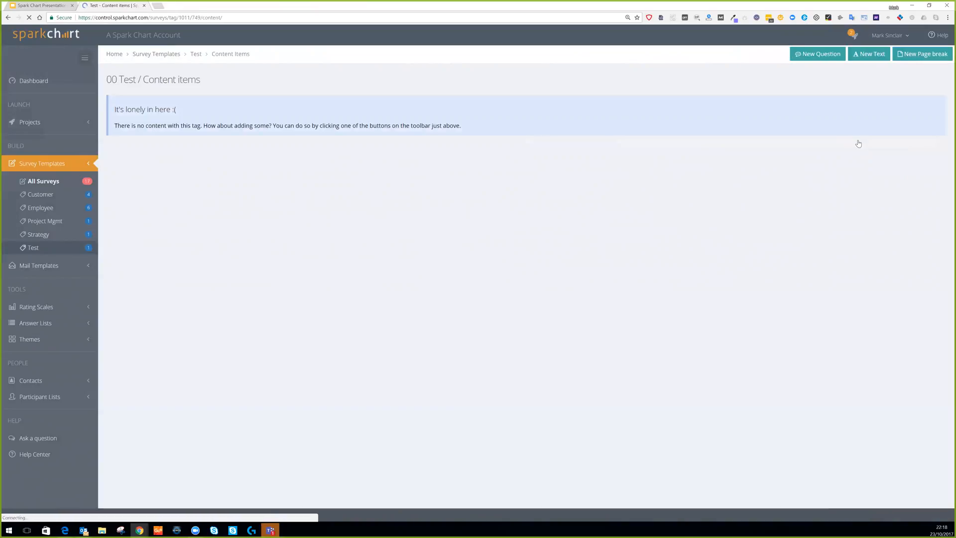
left_click(872, 57)
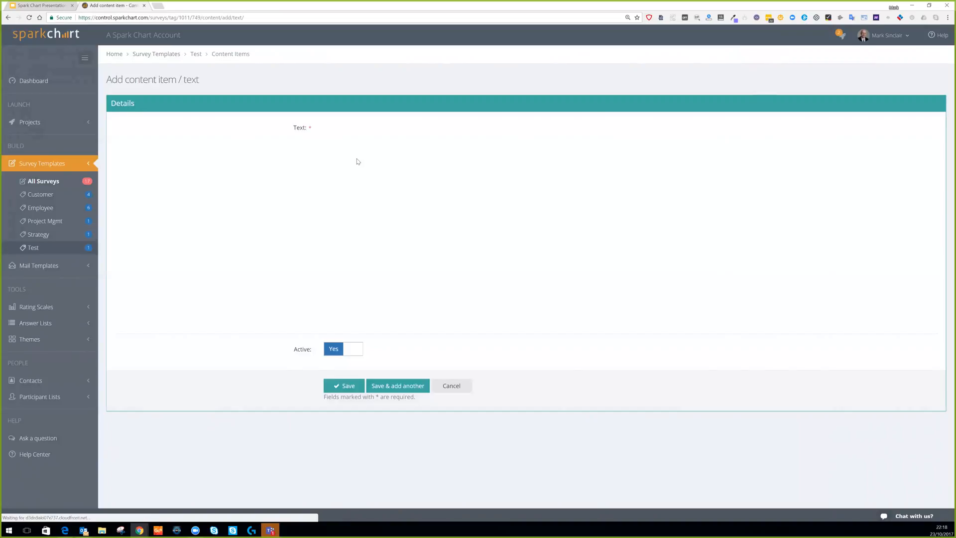
type("Demograp")
type("hics")
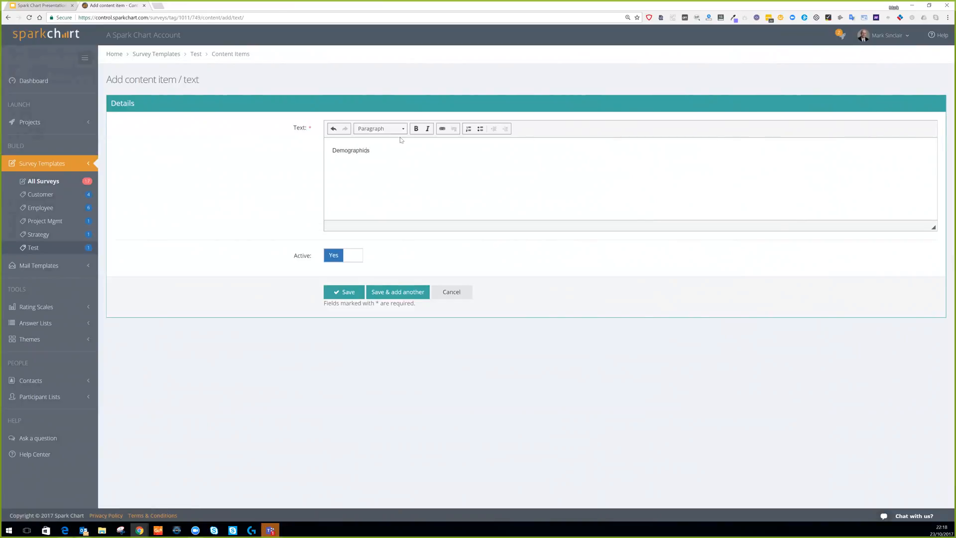
left_click(404, 130)
left_click(398, 163)
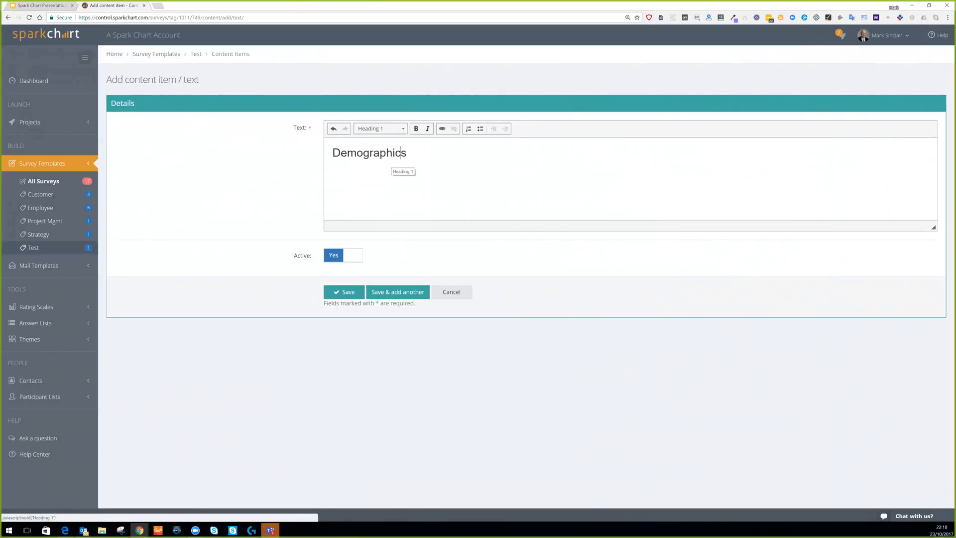
left_click(343, 293)
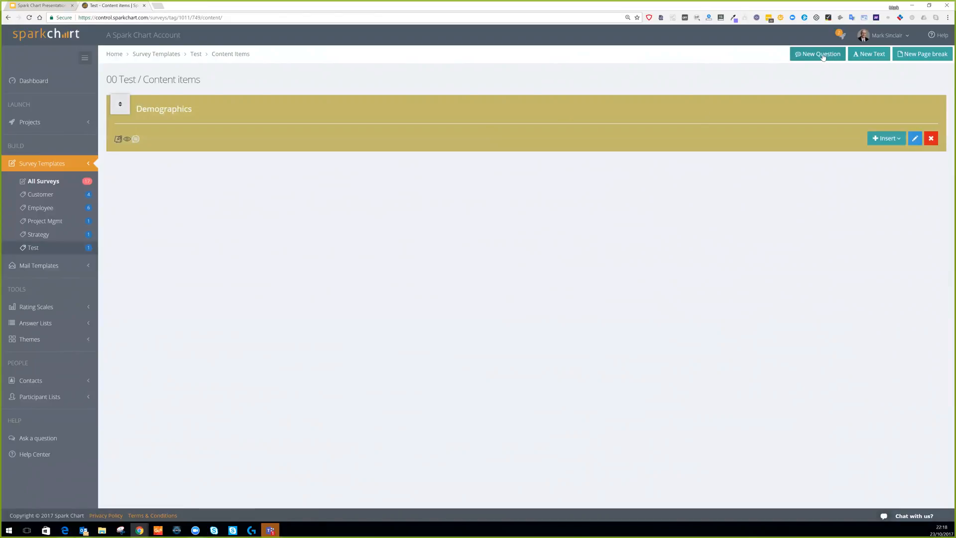
Create the single-answer question 'How old are you?' with three empty answer options.
left_click(823, 56)
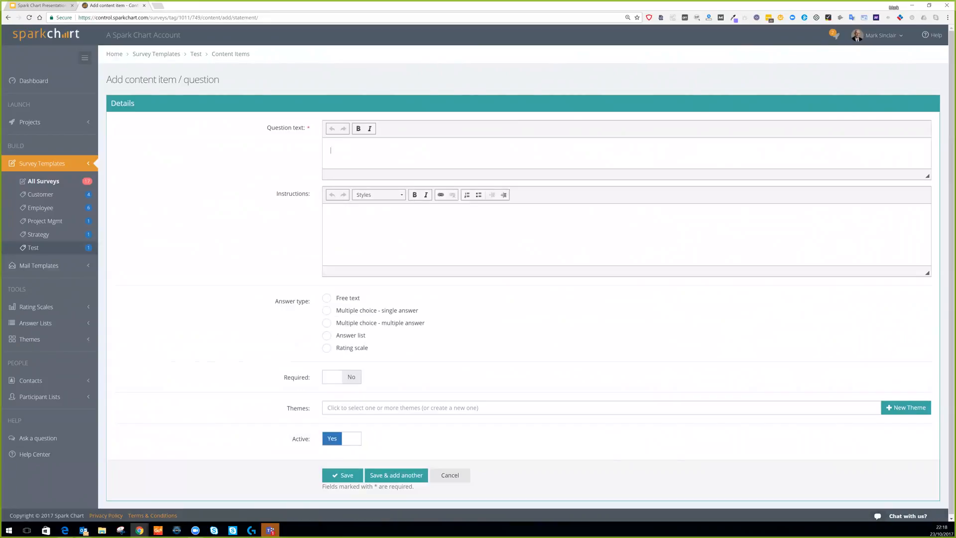
type("How old are you?")
left_click(327, 311)
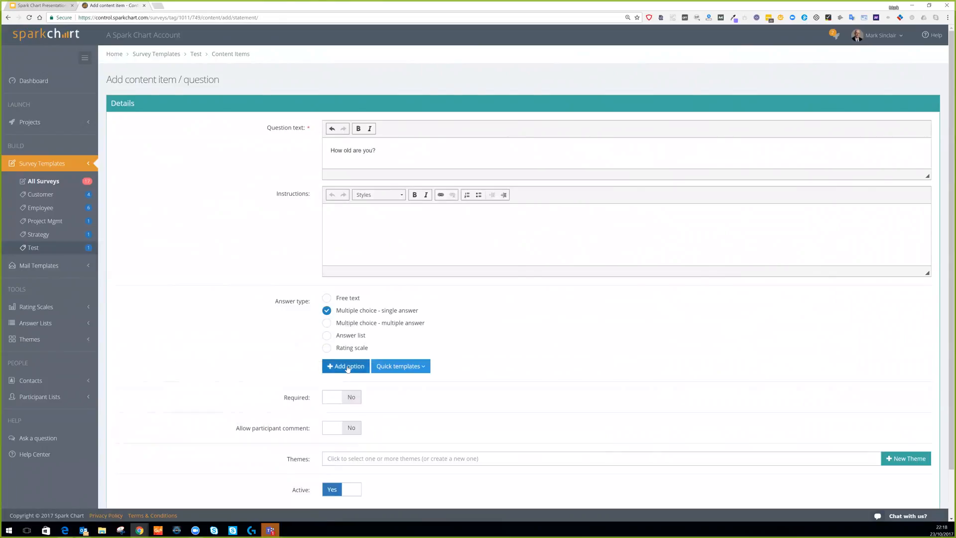
left_click(348, 368)
left_click(348, 367)
left_click(348, 367)
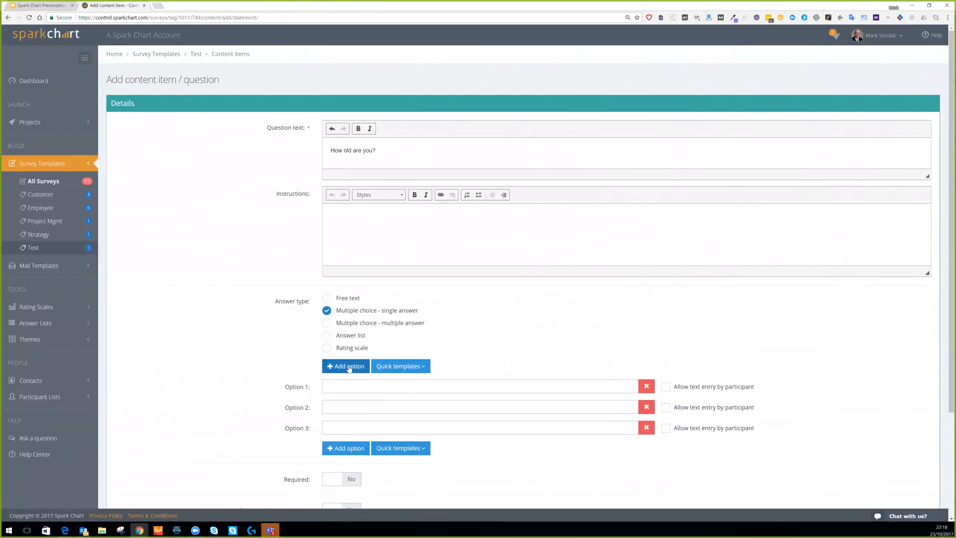
Fill the options with Less than 30, 30 to 50 and More than 50.
scroll(347, 363, "down", 1)
scroll(346, 362, "down", 2)
left_click(350, 312)
type("Less than 30")
key("Tab")
type("30 to 50")
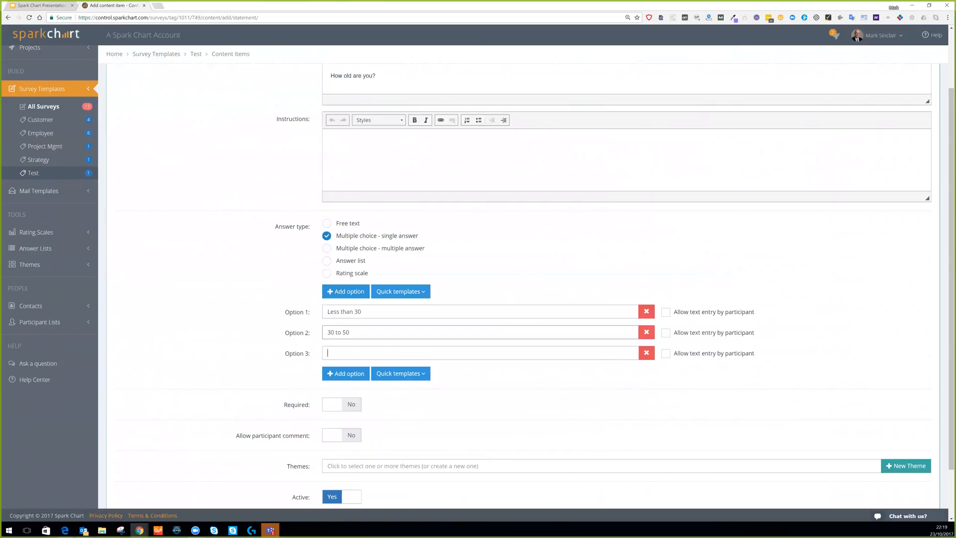
type("More than 50")
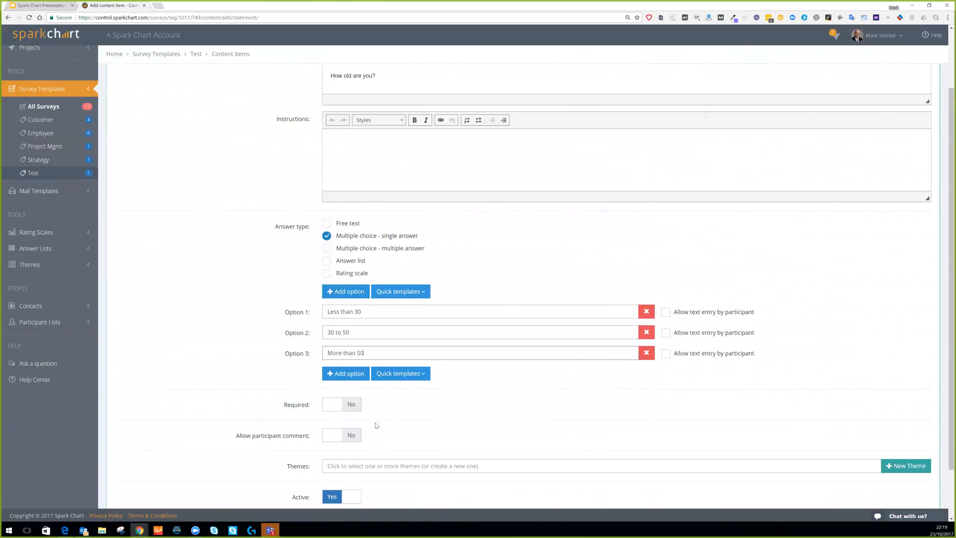
scroll(377, 425, "down", 2)
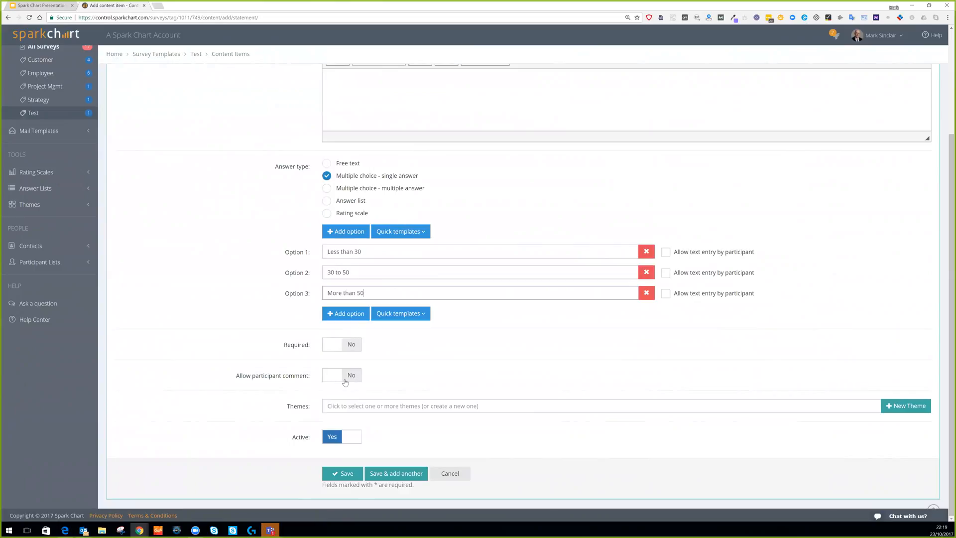
Leave participant comments off, assign the Demographic theme, and save the age question.
left_click(353, 377)
left_click(353, 377)
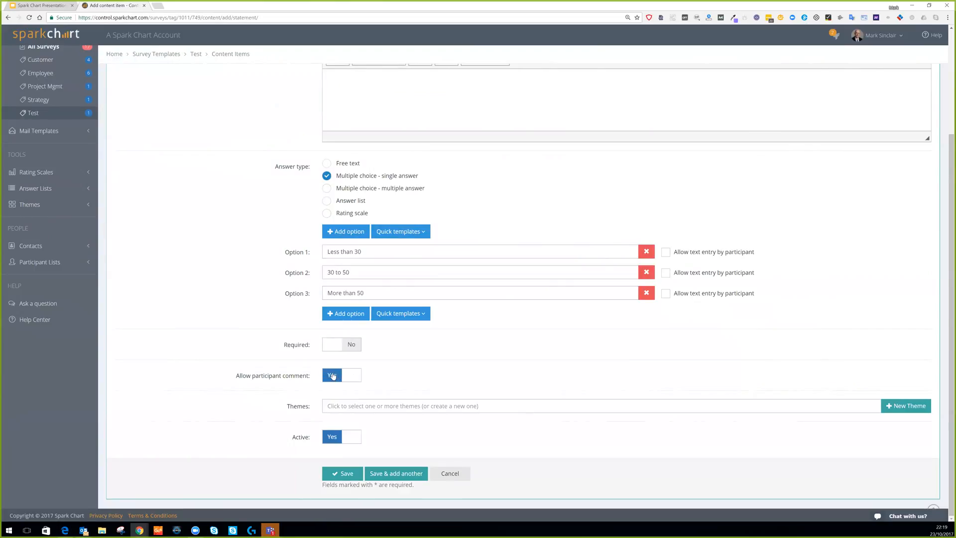
left_click(344, 380)
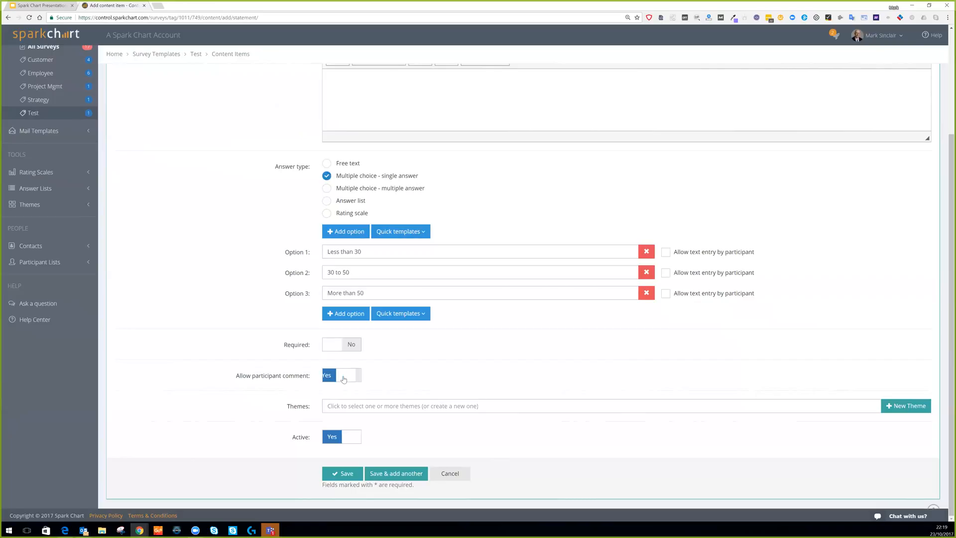
left_click(344, 476)
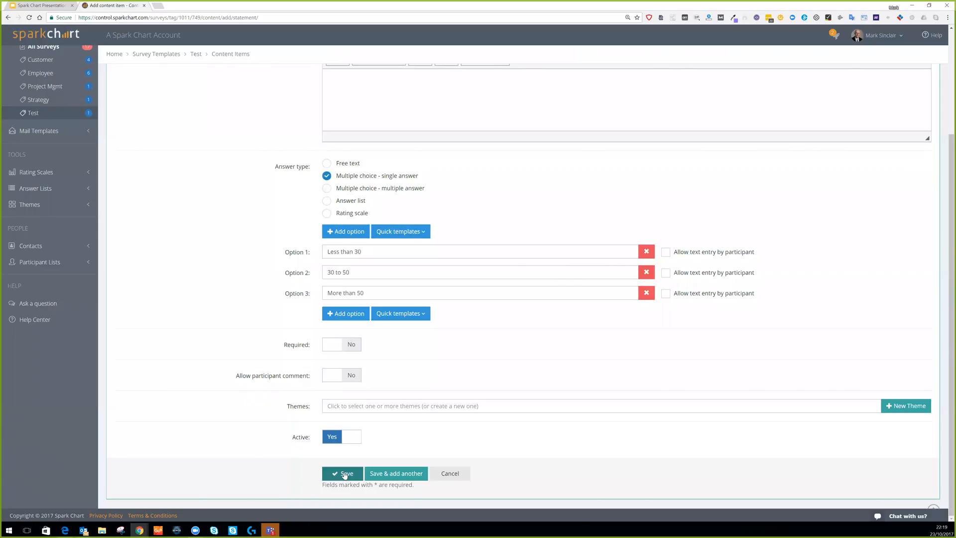
left_click(403, 406)
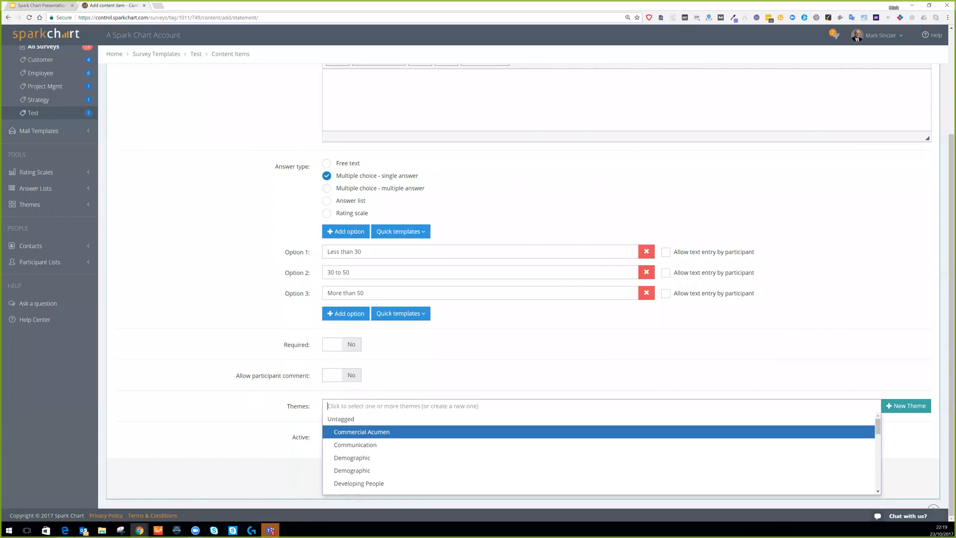
left_click(367, 458)
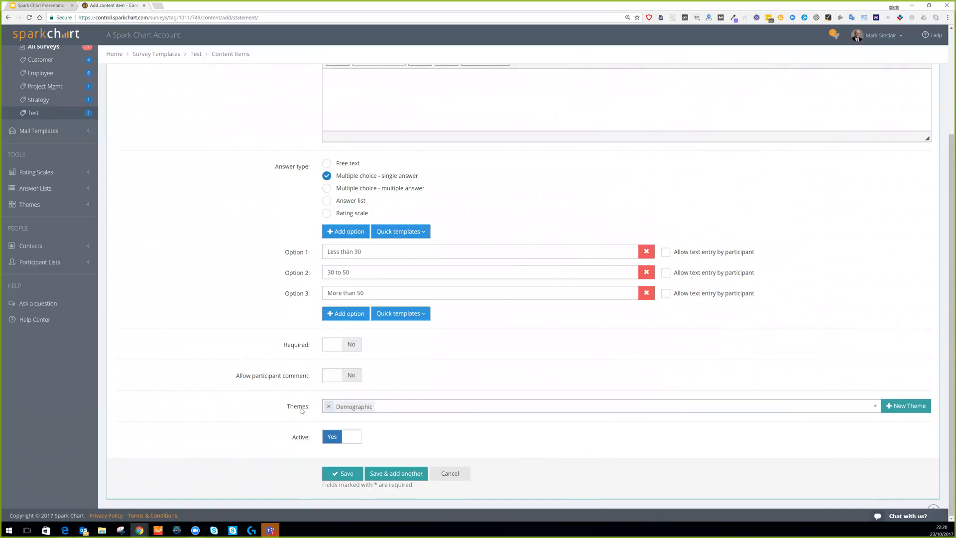
left_click(352, 473)
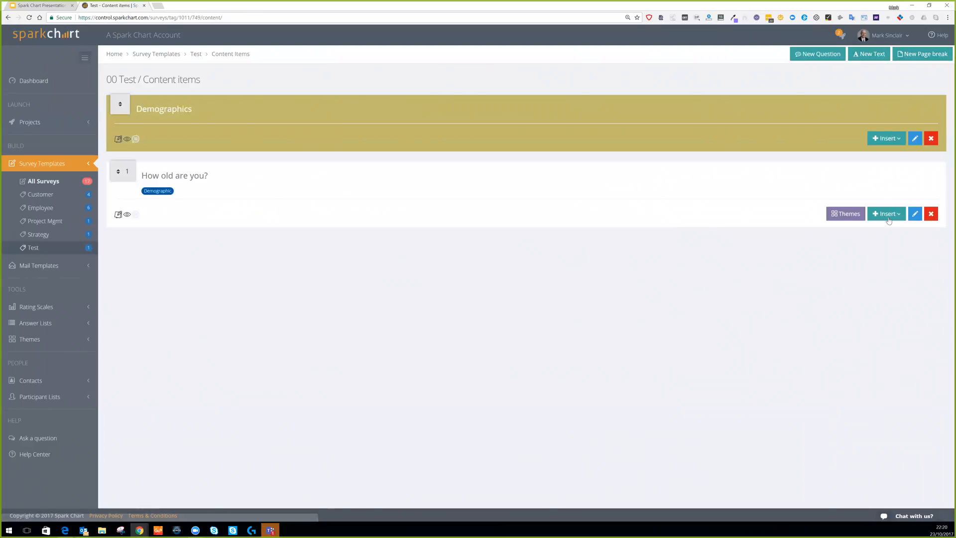
Insert and save a page break after the age question, then return to the Test-tagged templates.
left_click(888, 215)
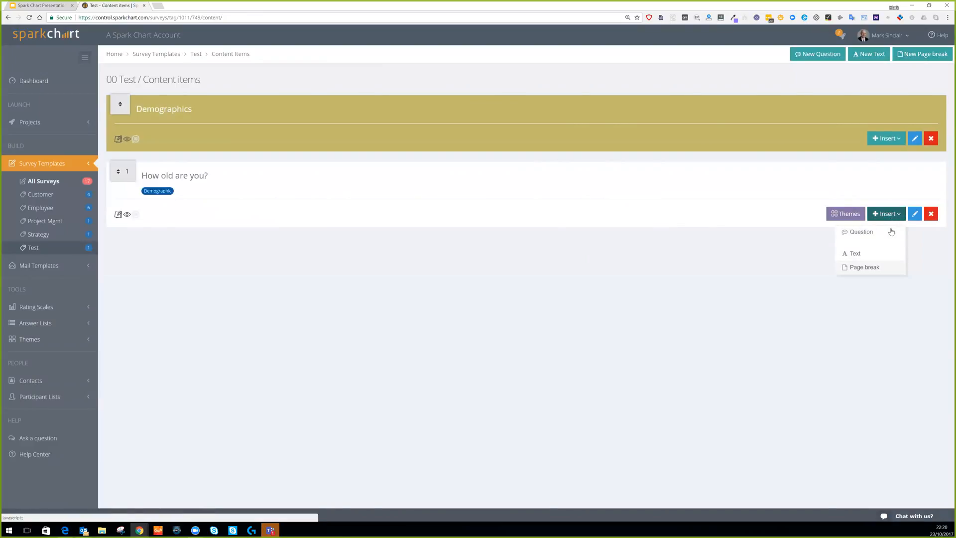
left_click(866, 268)
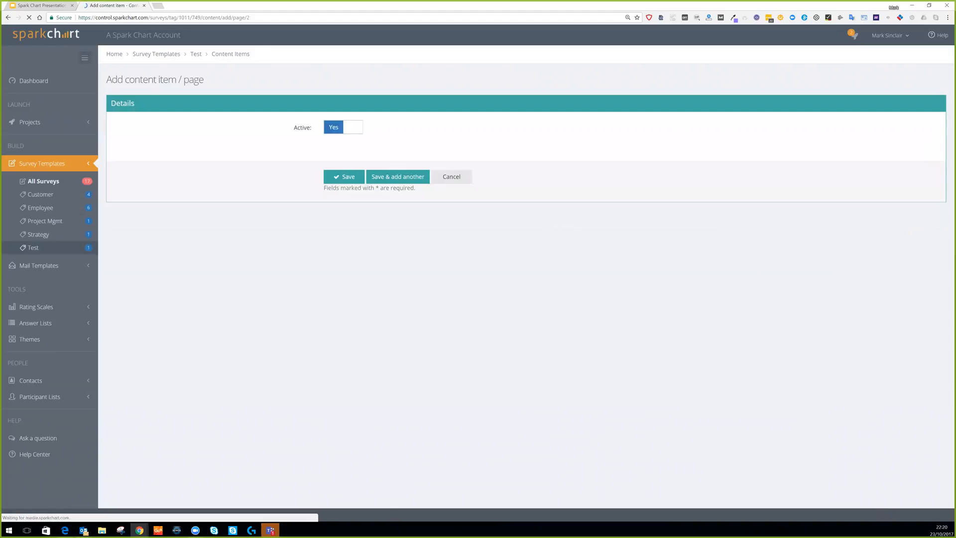
left_click(353, 184)
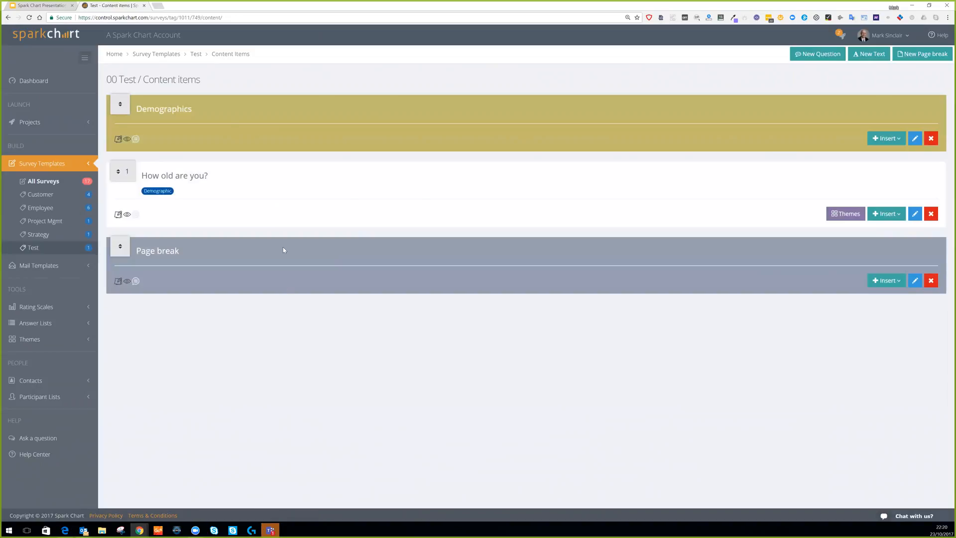
mouse_move(118, 215)
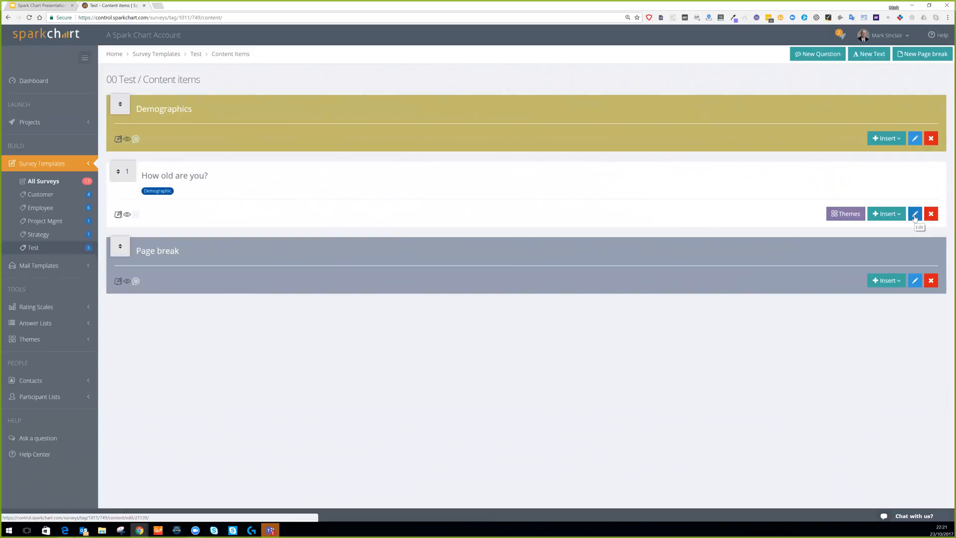
left_click(34, 248)
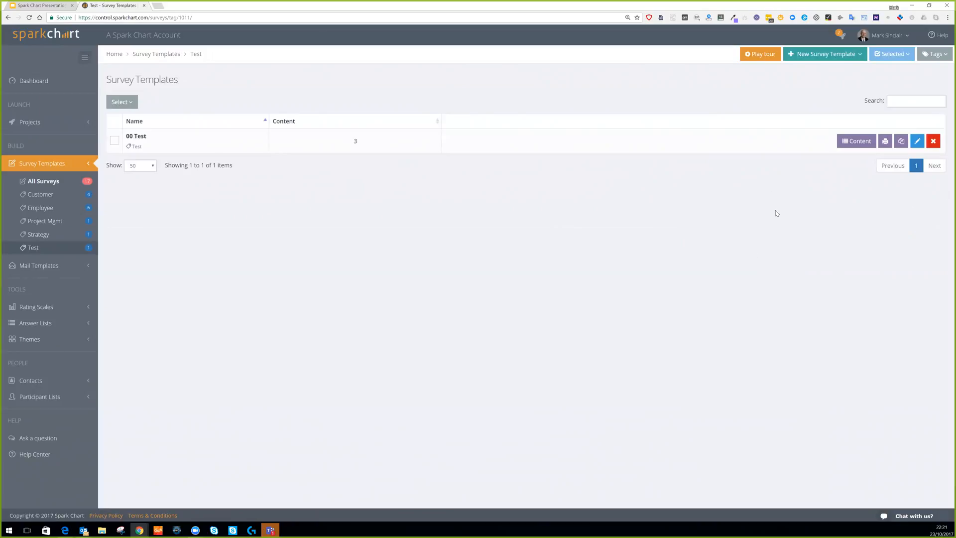
Start a new survey template from the library and show only the Customer Facing templates.
left_click(828, 55)
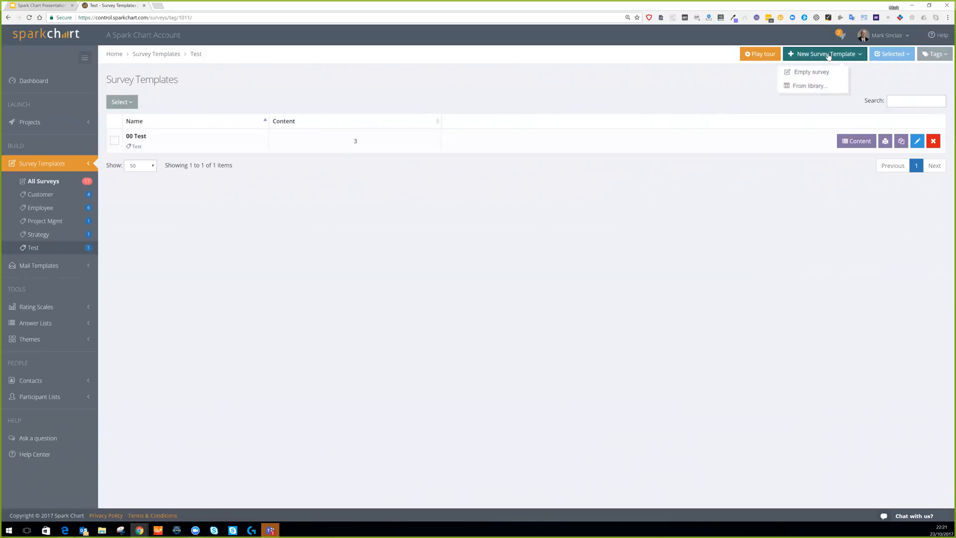
left_click(814, 86)
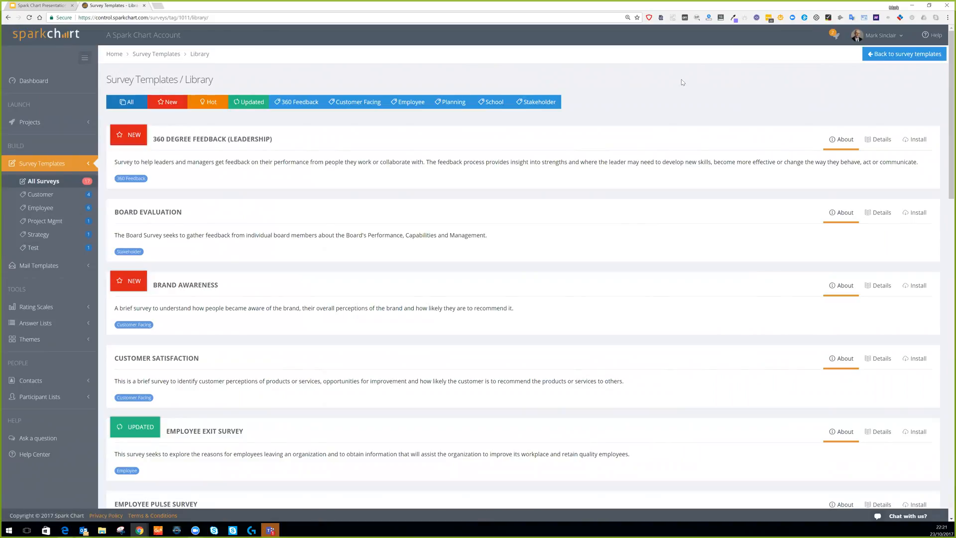
scroll(673, 172, "down", 1)
scroll(672, 172, "down", 8)
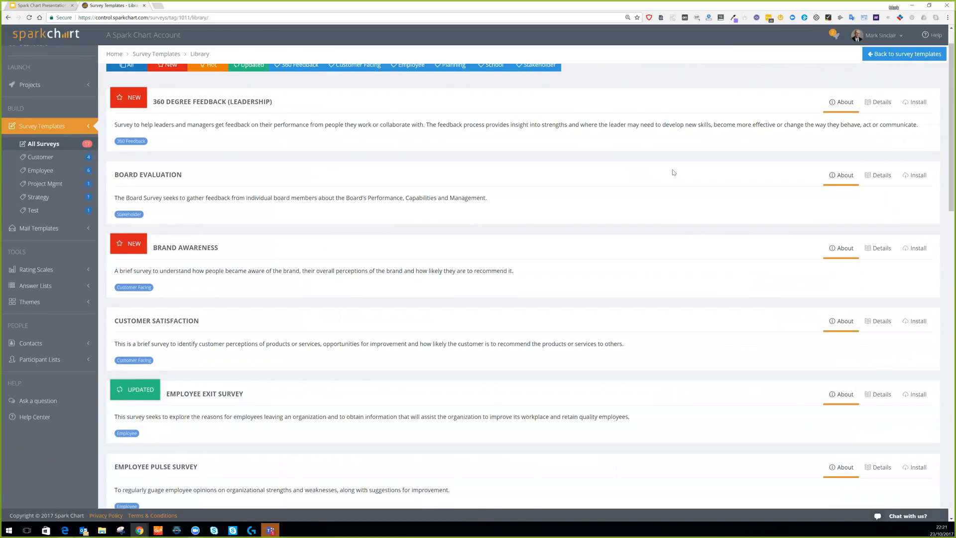
scroll(672, 175, "down", 3)
scroll(673, 175, "up", 12)
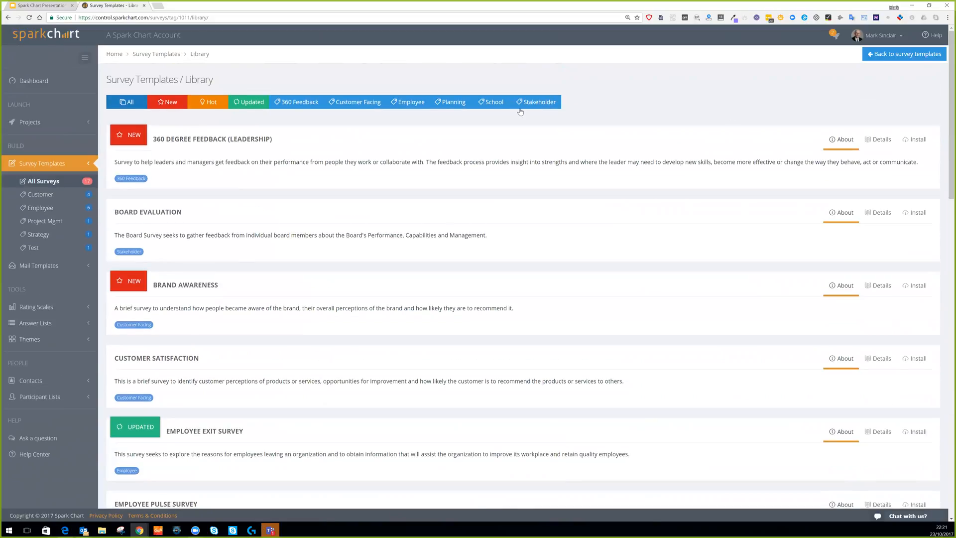
left_click(356, 104)
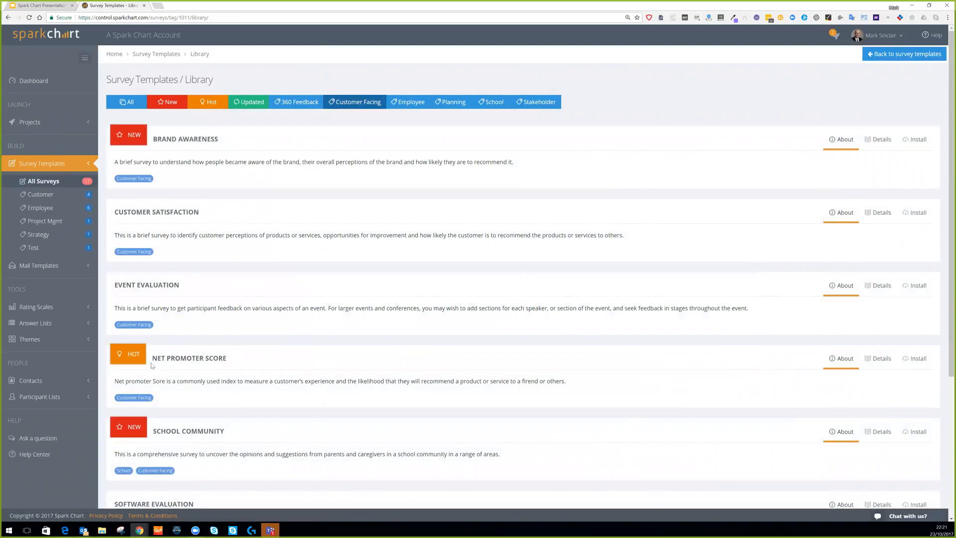
scroll(155, 411, "down", 1)
scroll(156, 413, "down", 3)
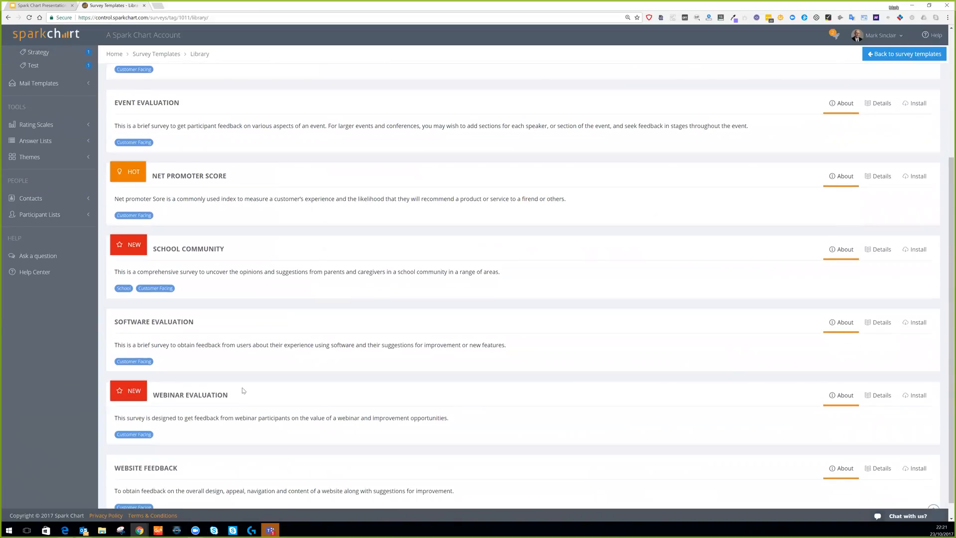
scroll(258, 211, "up", 4)
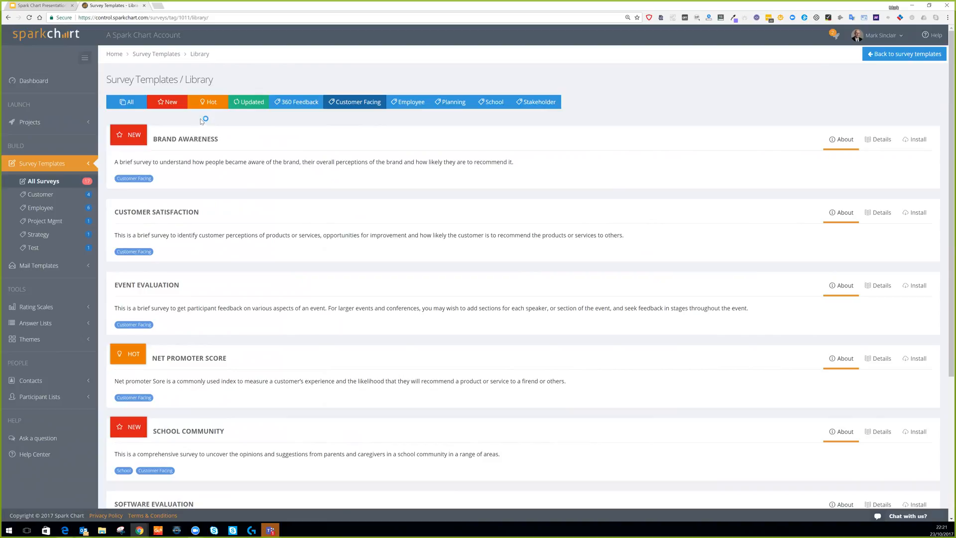
Browse the New, Hot and Updated template filters and view the Employee Exit Survey details.
left_click(168, 102)
left_click(209, 103)
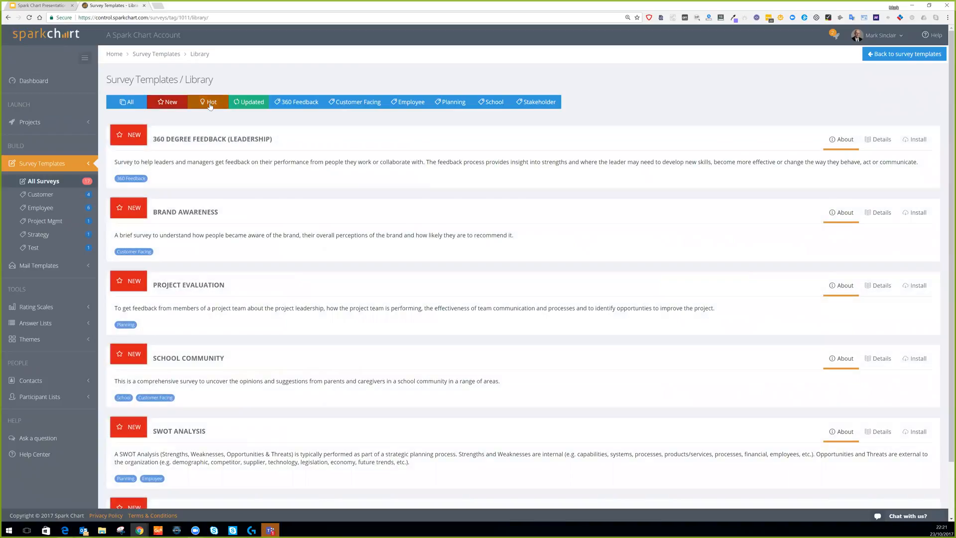
left_click(255, 106)
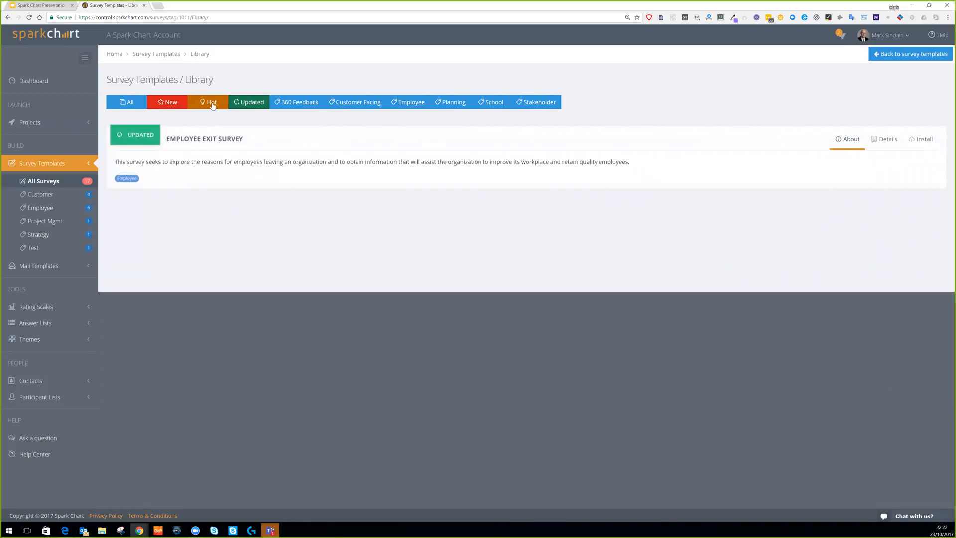
left_click(891, 141)
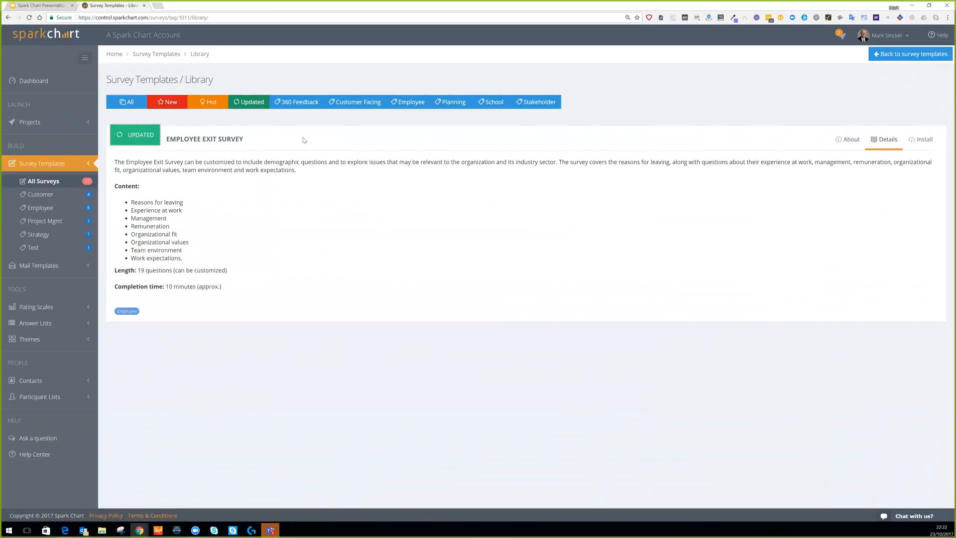
Return to the Customer Facing templates and open the full details of Webinar Evaluation.
left_click(356, 107)
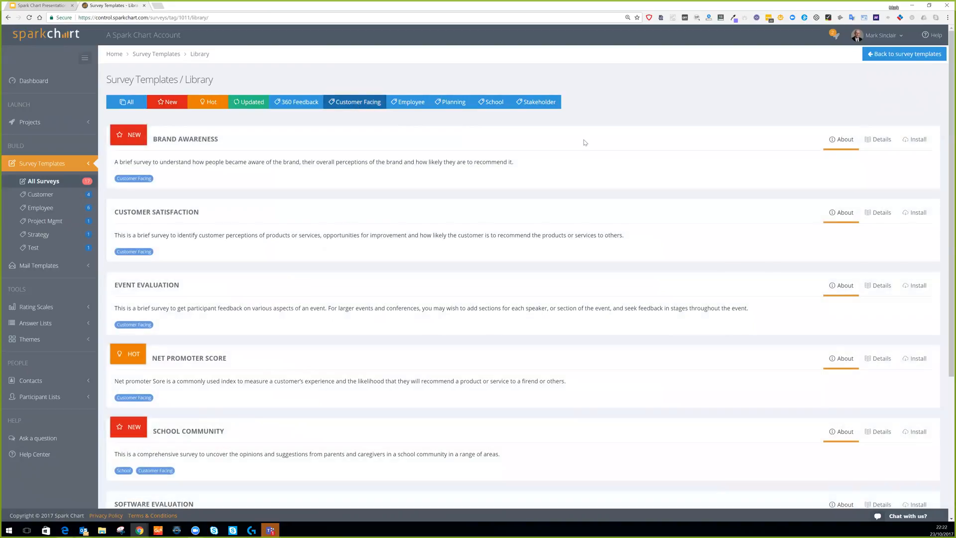
scroll(712, 140, "down", 2)
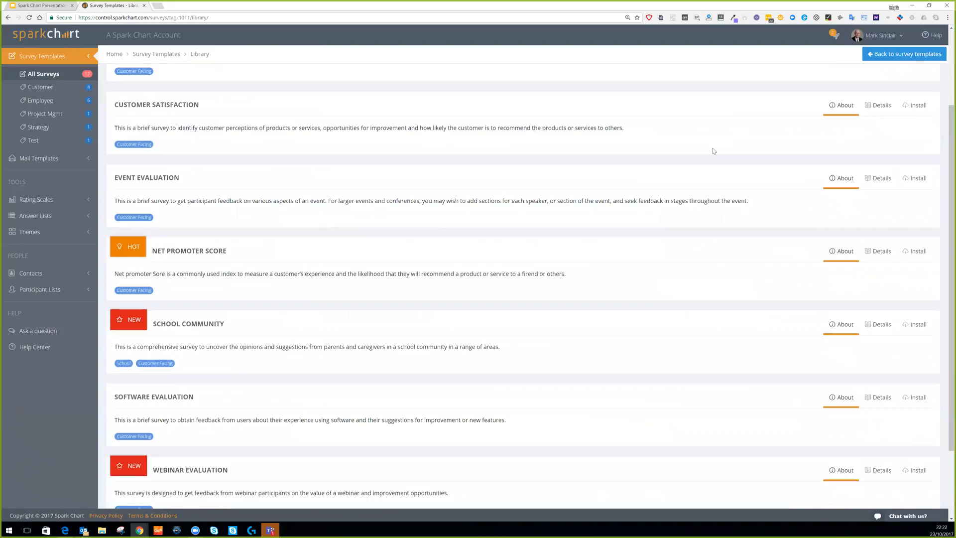
scroll(713, 151, "down", 2)
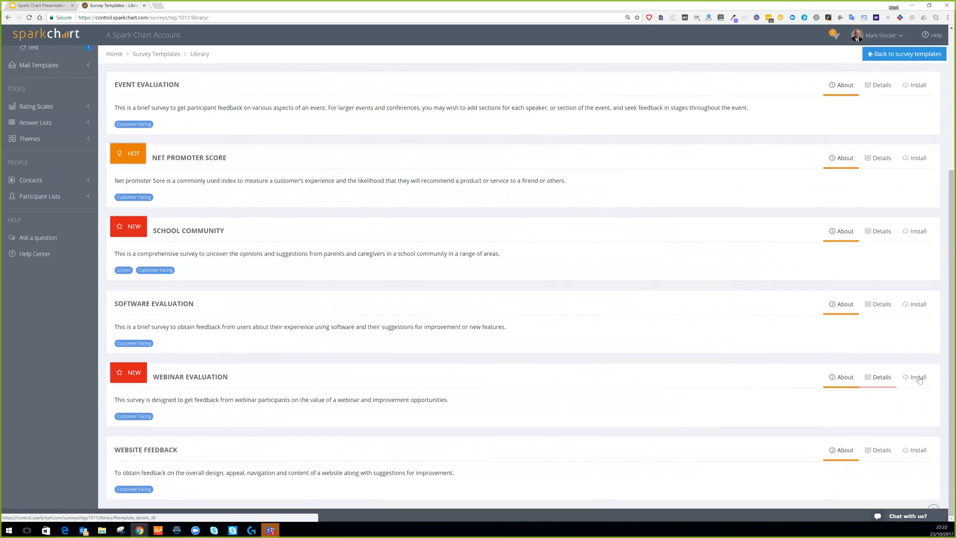
left_click(879, 377)
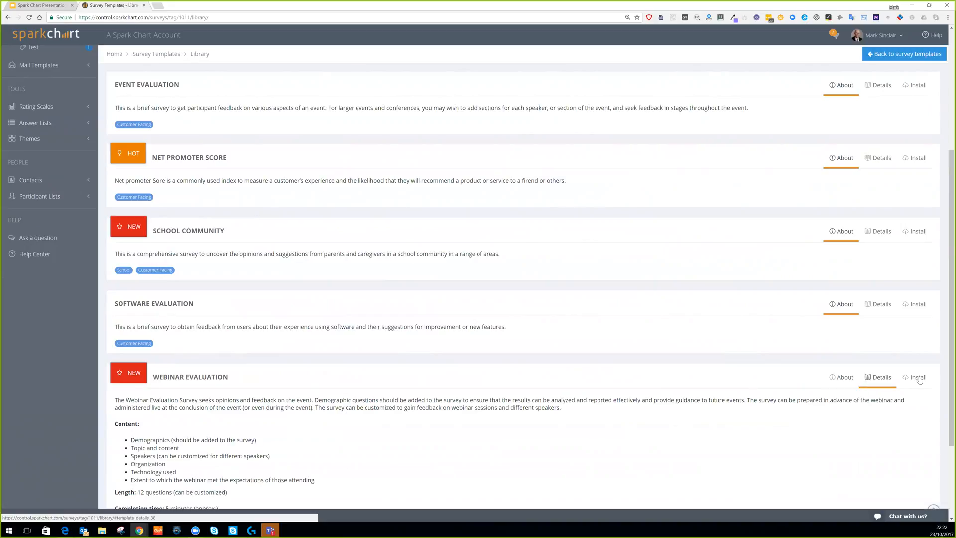
scroll(879, 377, "down", 2)
scroll(481, 280, "down", 1)
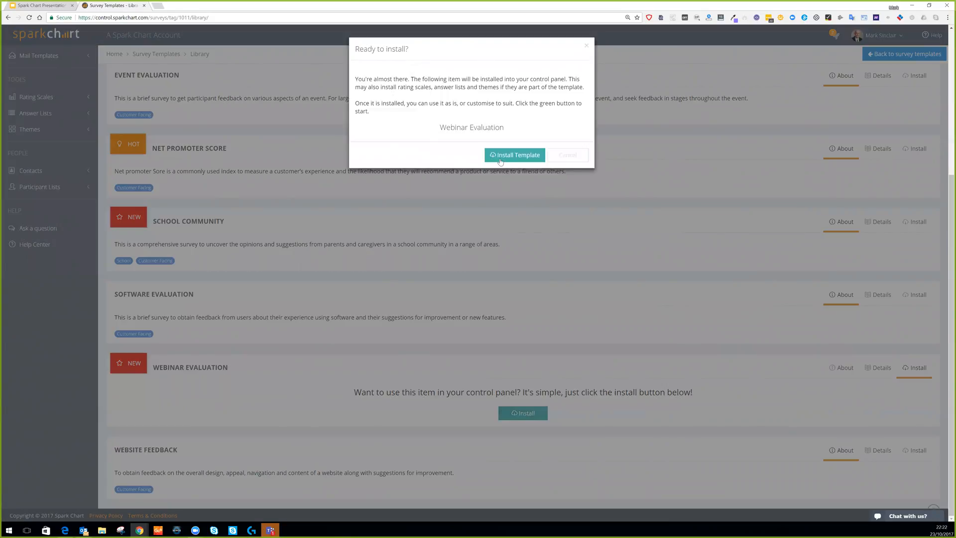
Confirm installing the Webinar Evaluation template and go to the list of all survey templates.
left_click(515, 155)
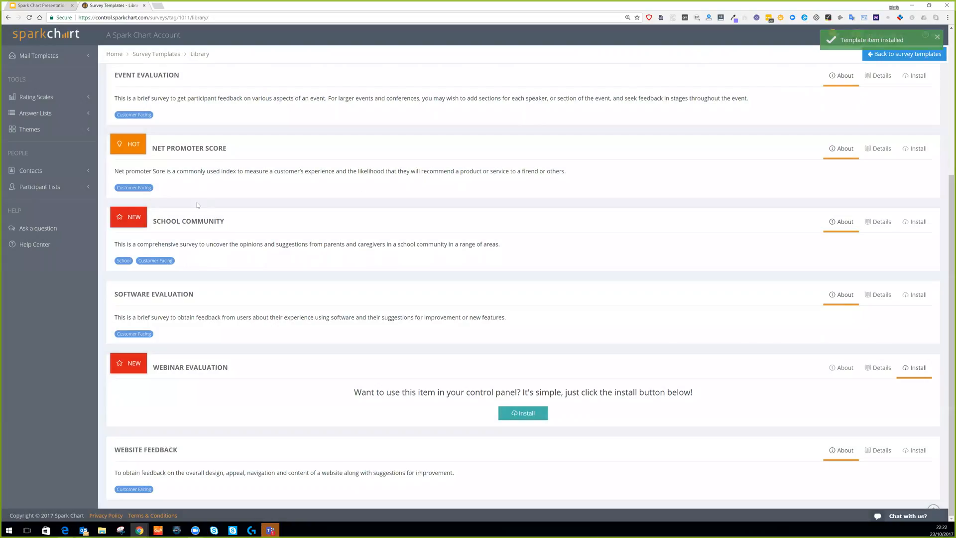
scroll(47, 172, "up", 5)
left_click(42, 182)
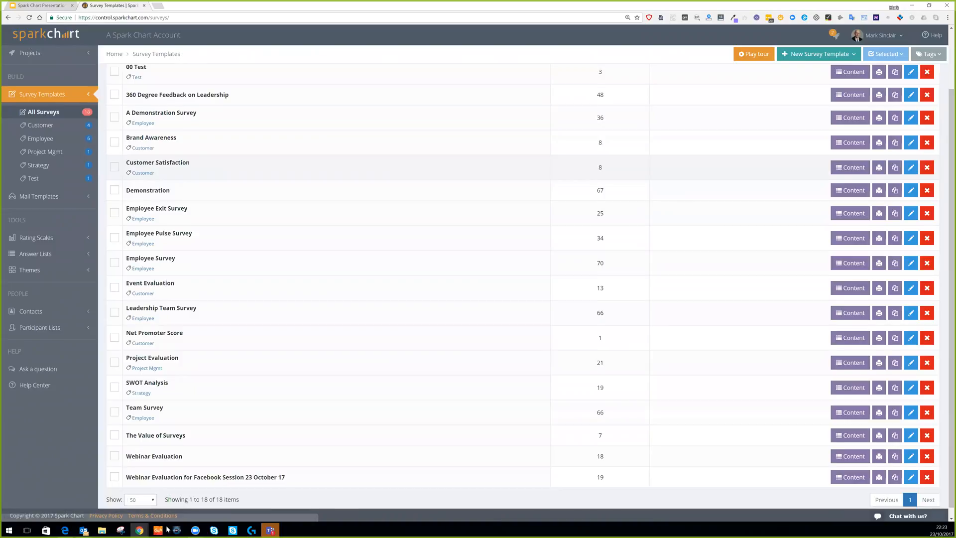
Scroll the Survey Templates table to see all 18 templates down to Webinar Evaluation.
scroll(674, 164, "down", 3)
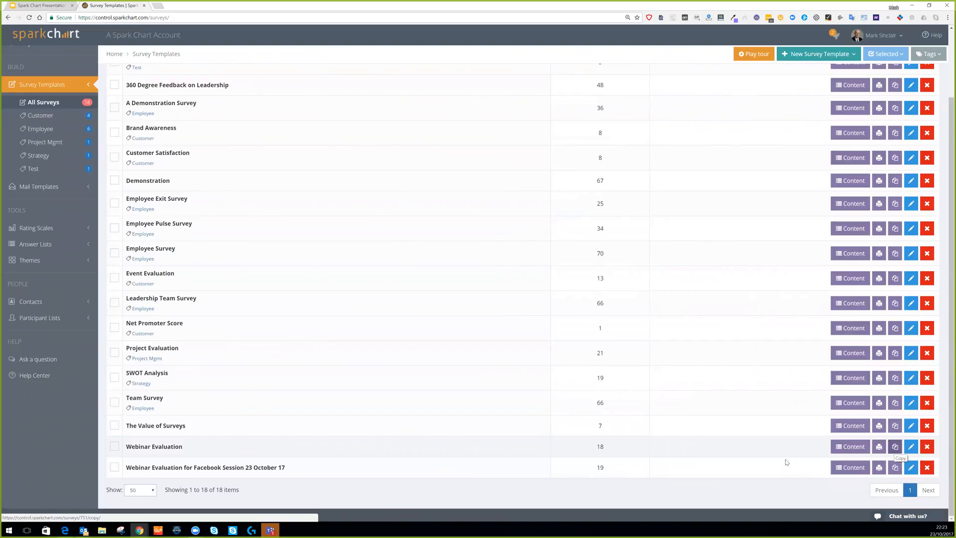
Copy the Webinar Evaluation template, rename the copy Webinar Evaluation 2017, and save it.
left_click(895, 446)
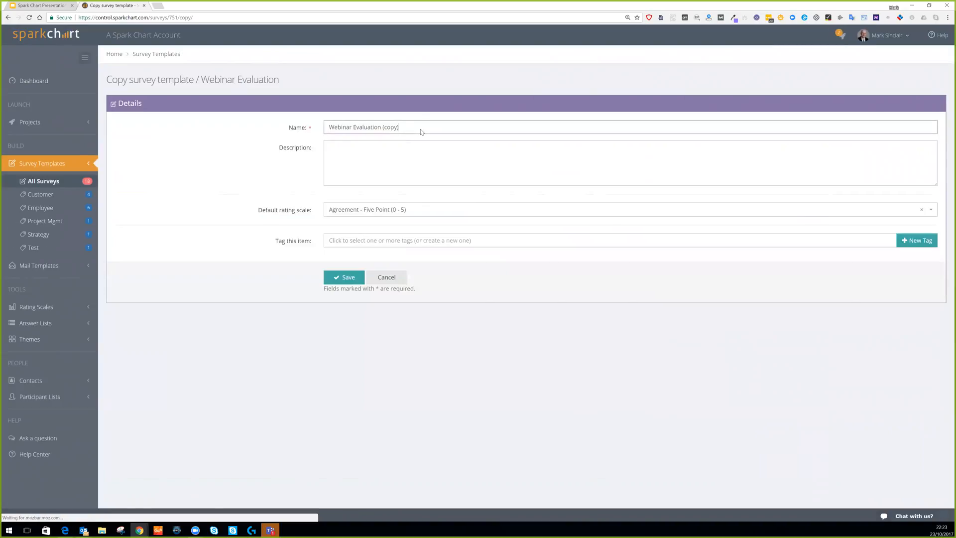
key("ctrl+shift+Left")
key("ctrl+shift+Left")
key("ctrl+shift+Right")
type("2017")
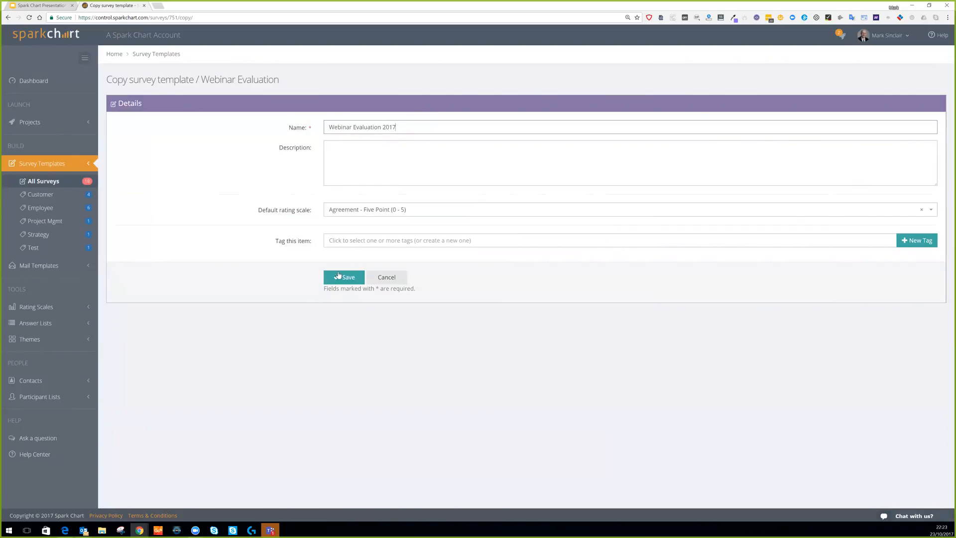
left_click(339, 276)
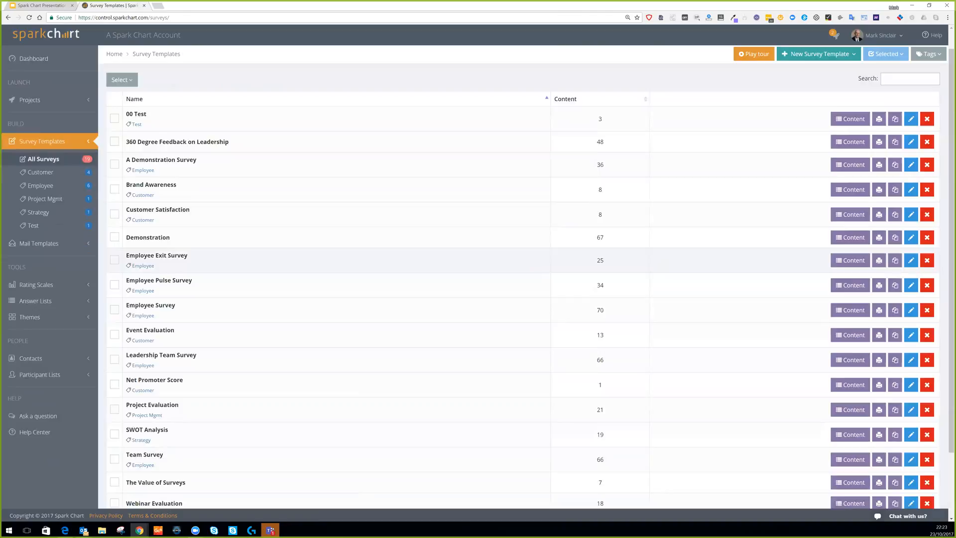
Open the Facebook Session survey's field-of-work question for editing and add a tenth answer option.
scroll(685, 446, "down", 3)
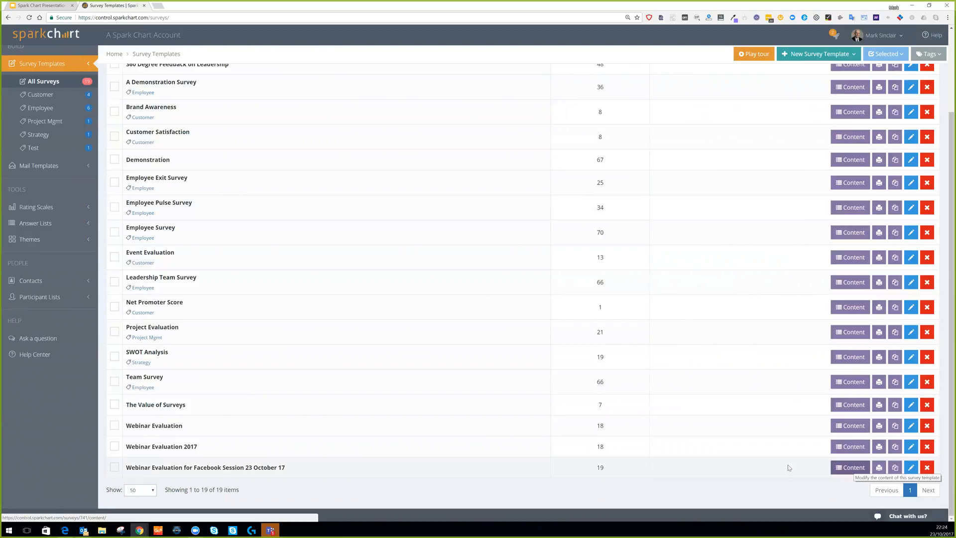
left_click(850, 467)
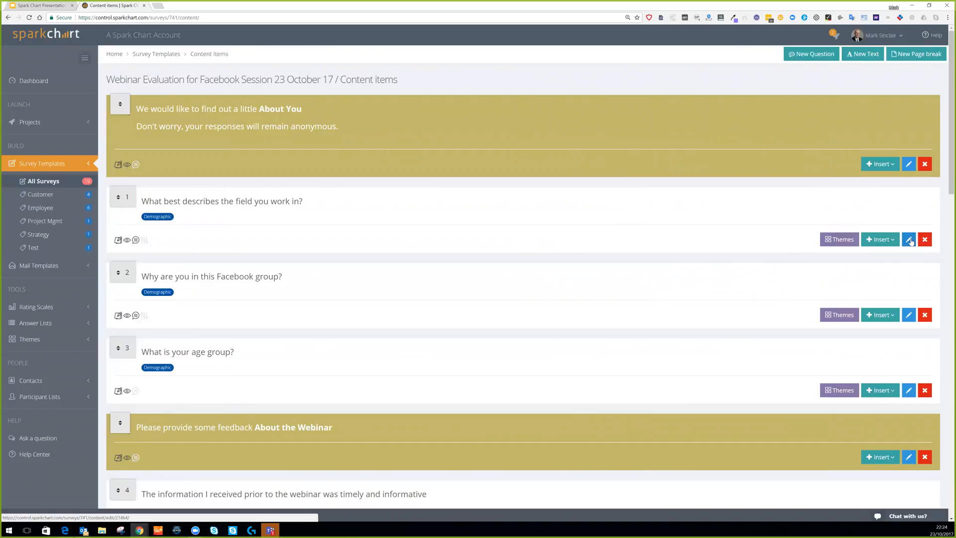
left_click(910, 242)
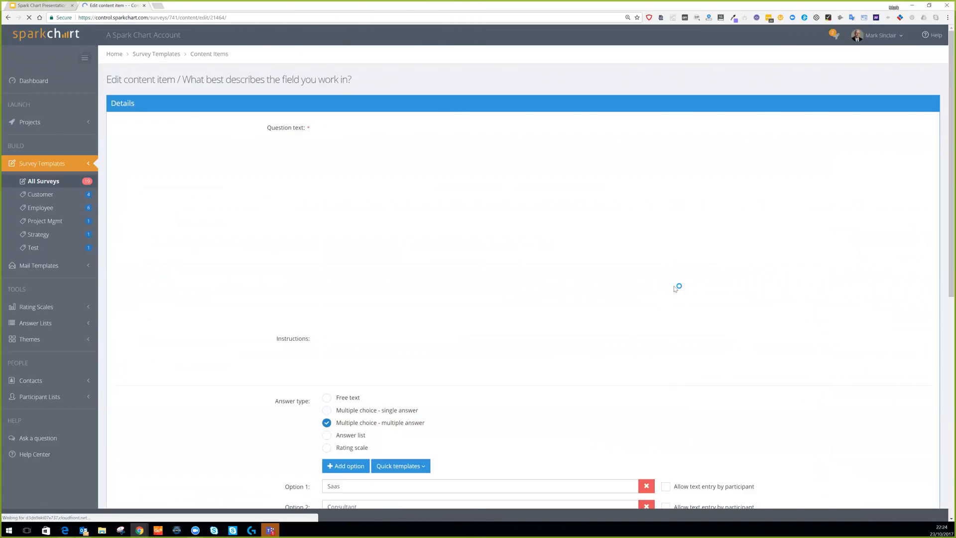
scroll(676, 288, "down", 8)
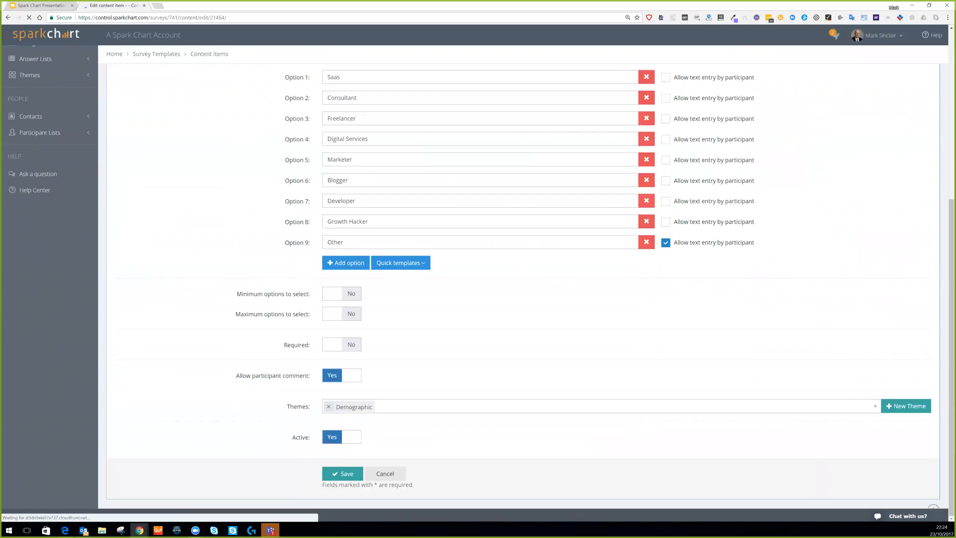
scroll(339, 130, "up", 1)
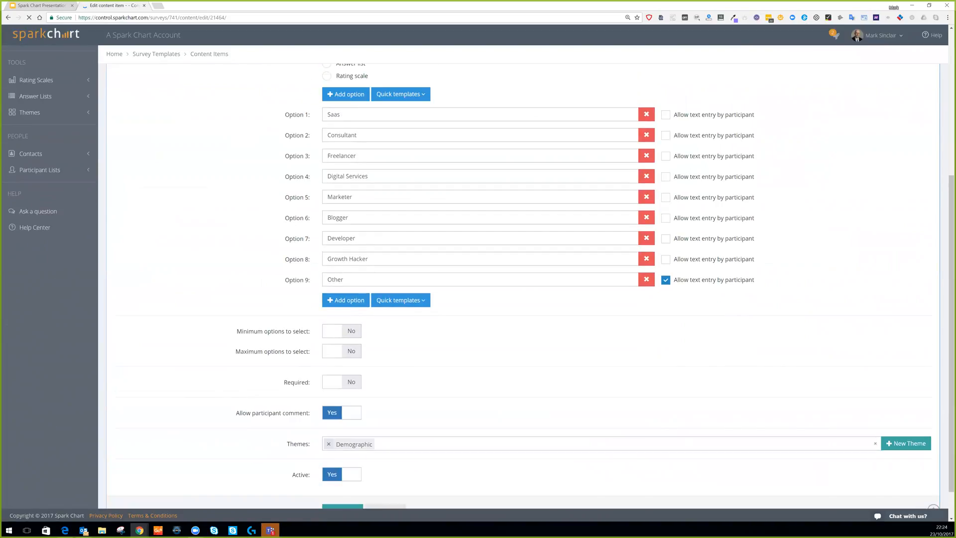
scroll(341, 163, "up", 2)
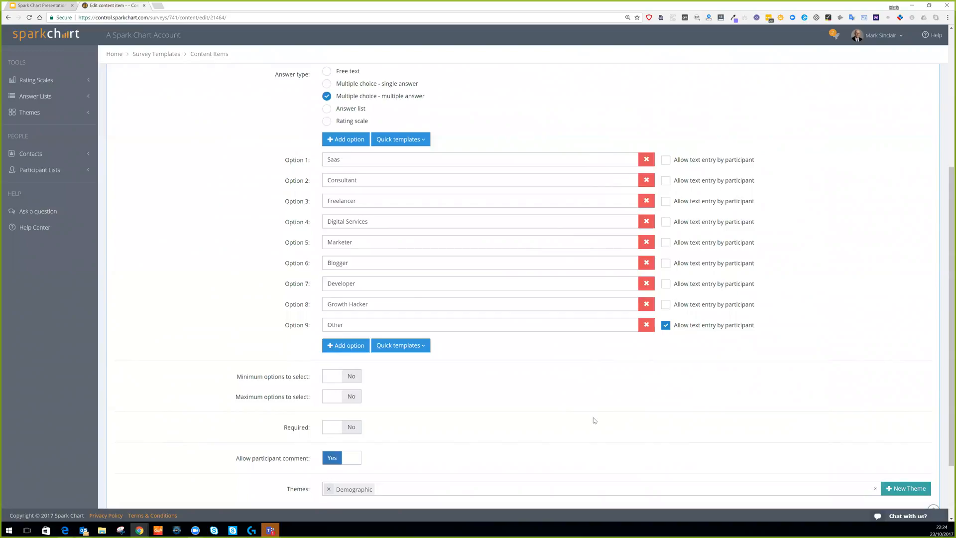
left_click(346, 345)
Fill answer options 10–12 with Influencer, Designer and Business Owner or Manager.
type("Influencer")
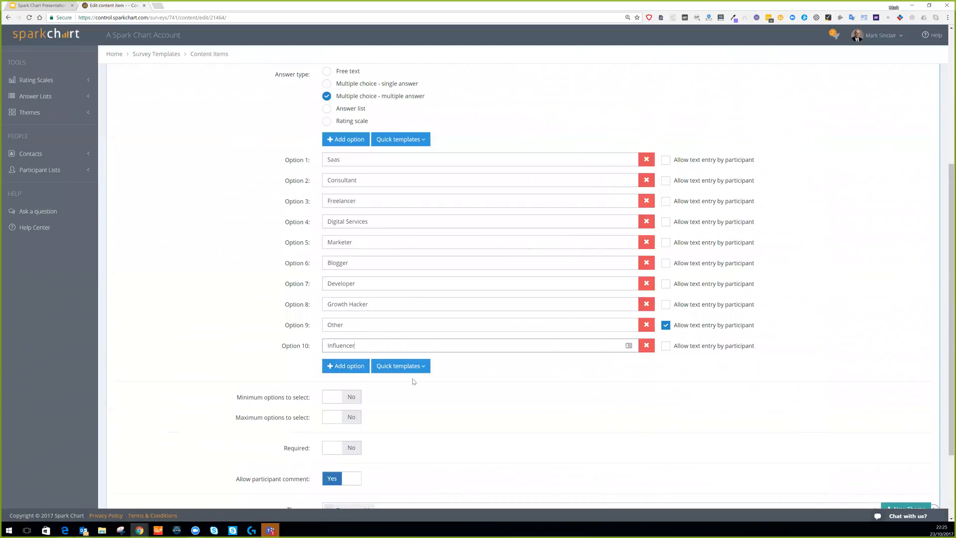
left_click(347, 366)
left_click(347, 366)
type("Designer")
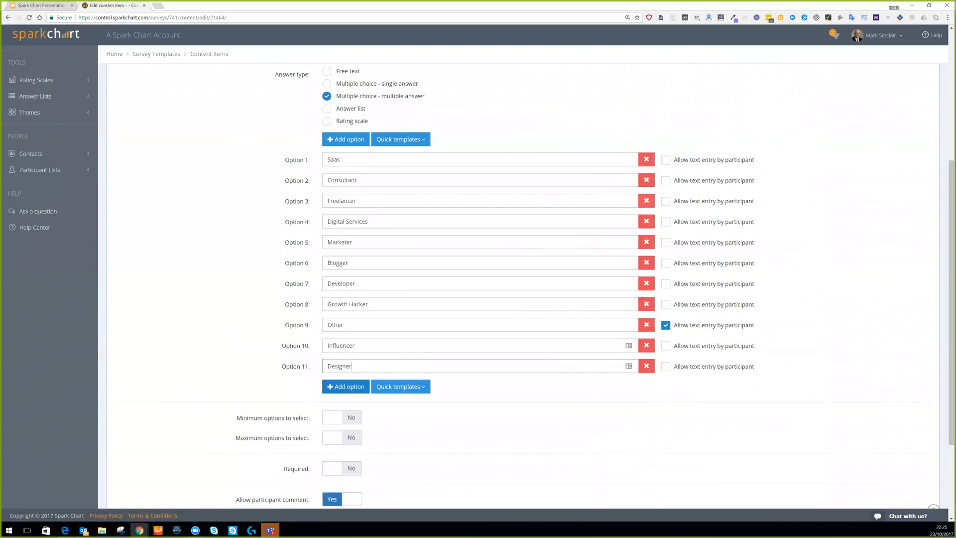
left_click(349, 387)
type("Business")
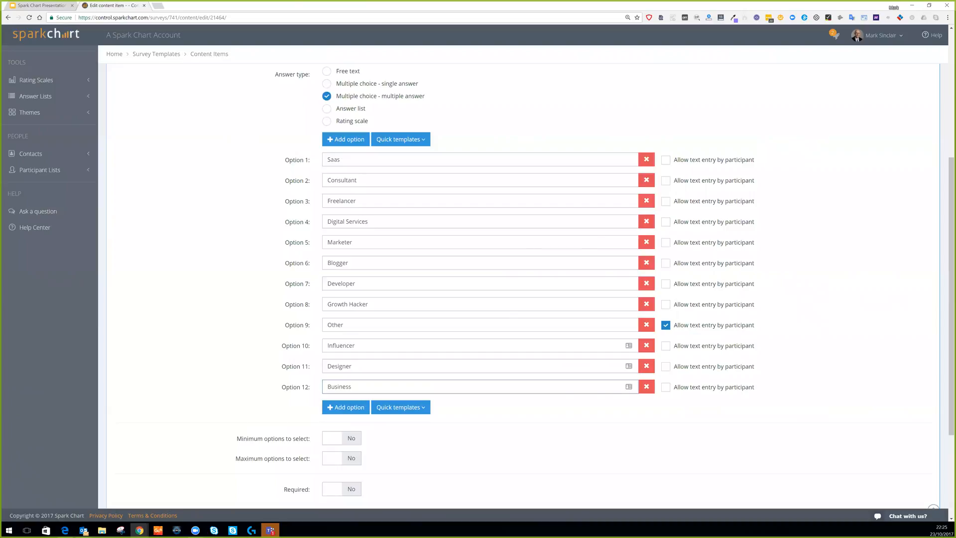
type(" Owner or Manager")
scroll(669, 351, "down", 1)
scroll(670, 361, "down", 1)
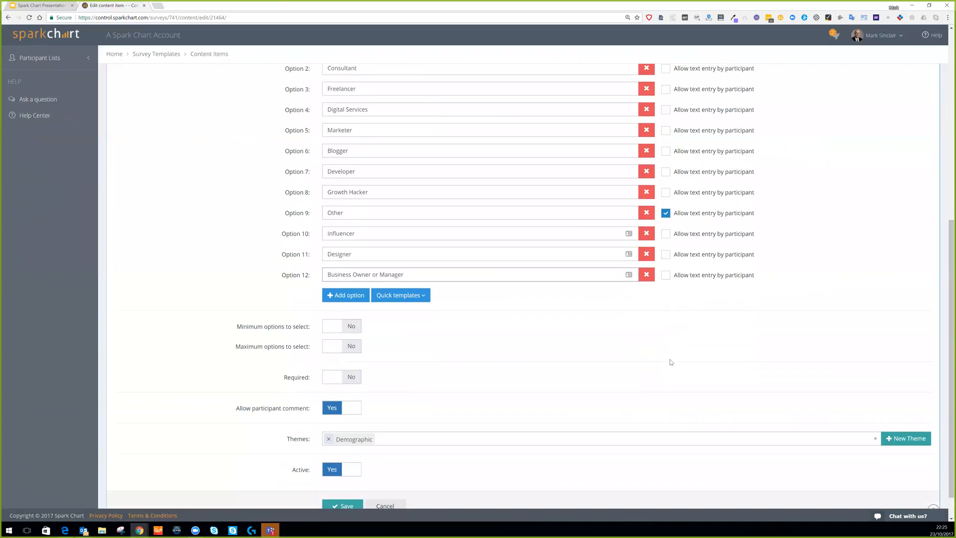
scroll(670, 363, "up", 2)
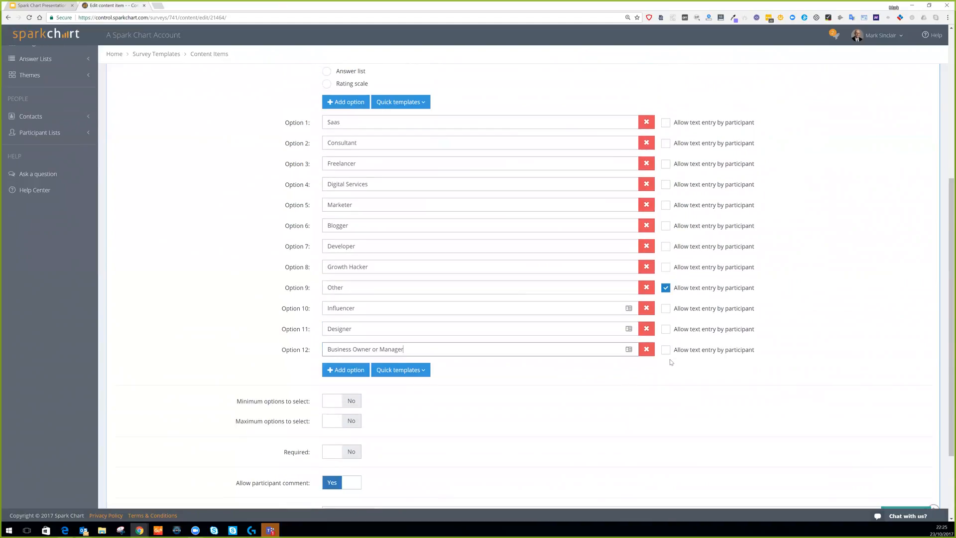
scroll(670, 362, "up", 4)
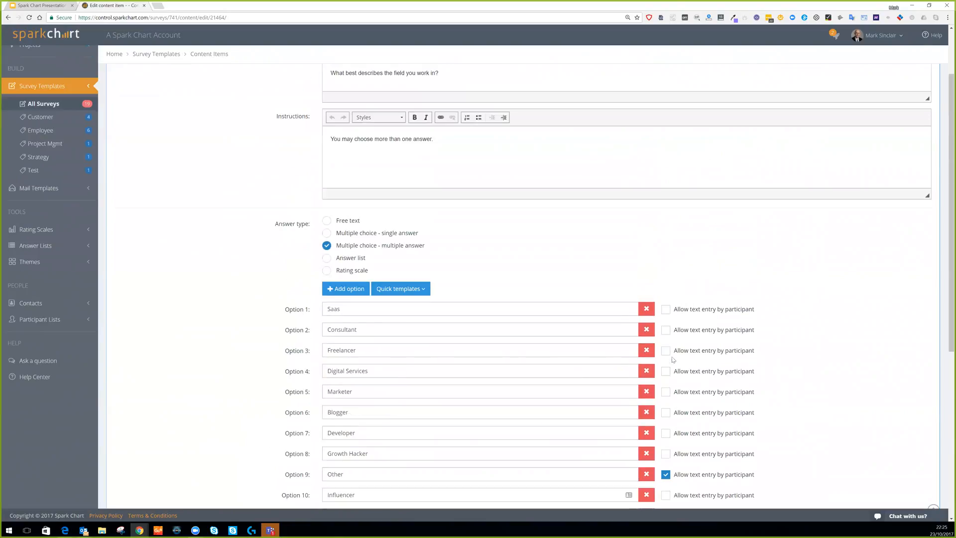
scroll(388, 245, "down", 4)
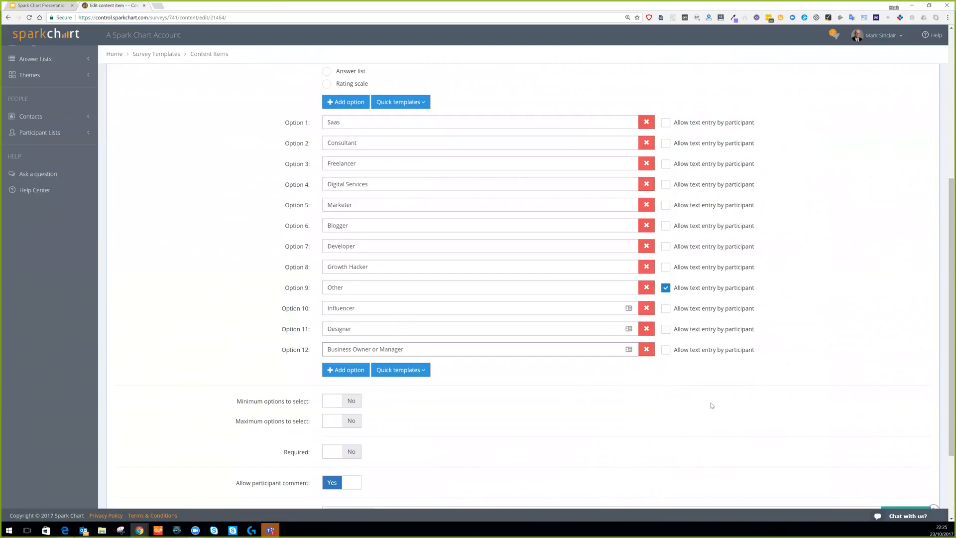
Try minimum 3 and maximum 5 answer limits, switch both off, and save the question.
left_click(329, 404)
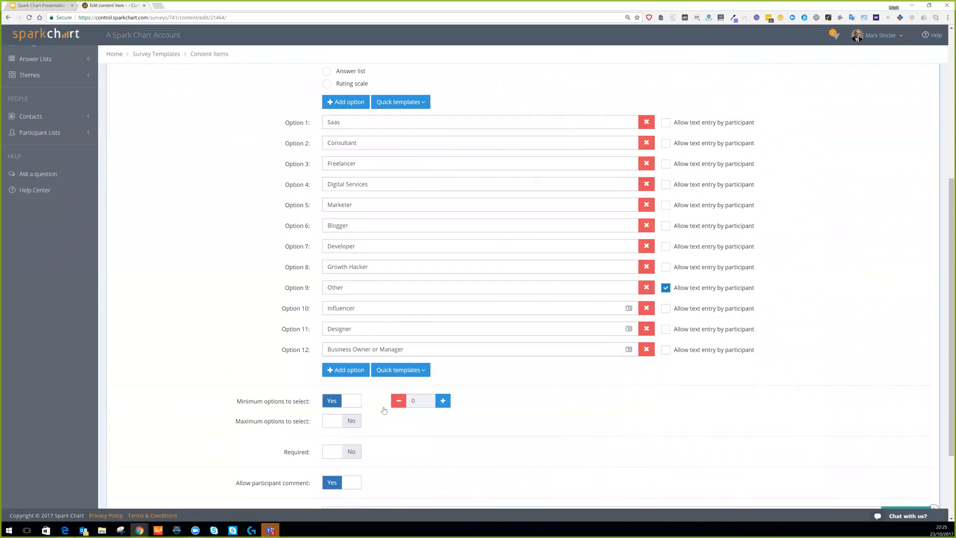
left_click(443, 401)
left_click(443, 401)
left_click(443, 401)
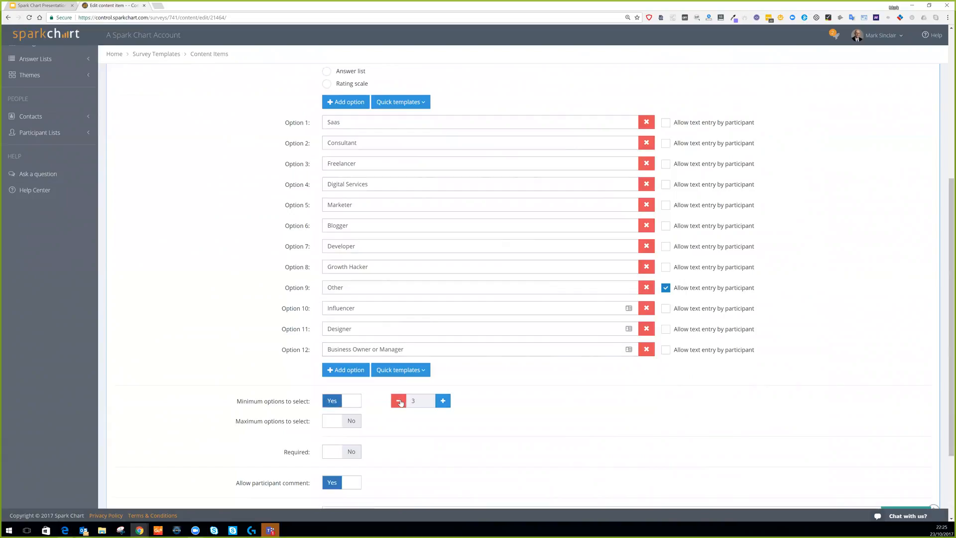
left_click(356, 427)
left_click(443, 421)
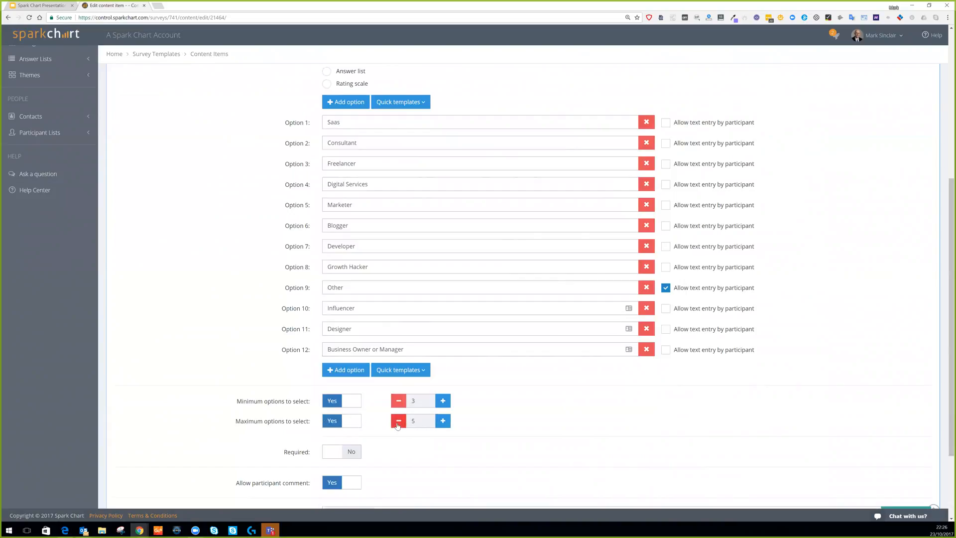
left_click(352, 421)
left_click(353, 402)
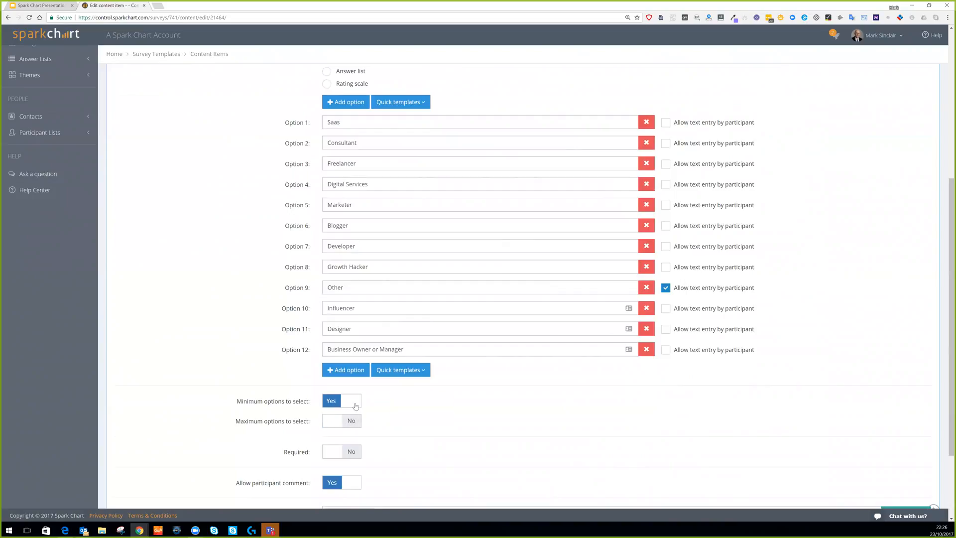
scroll(353, 361, "down", 2)
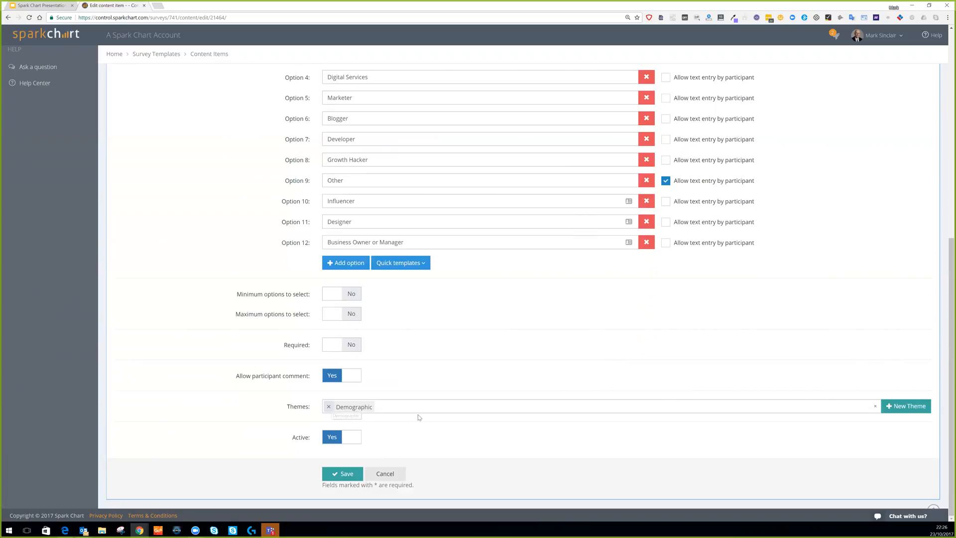
scroll(418, 416, "up", 3)
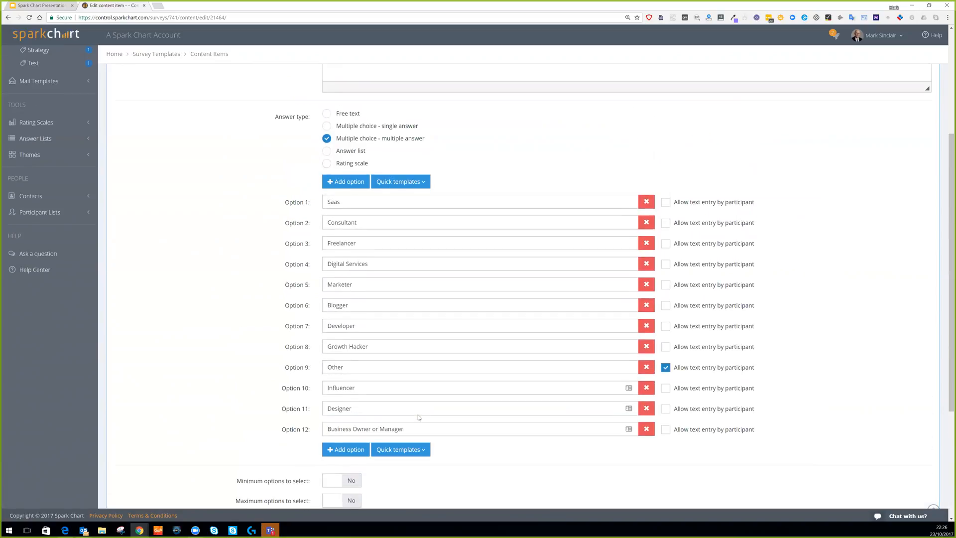
scroll(418, 418, "down", 3)
left_click(338, 477)
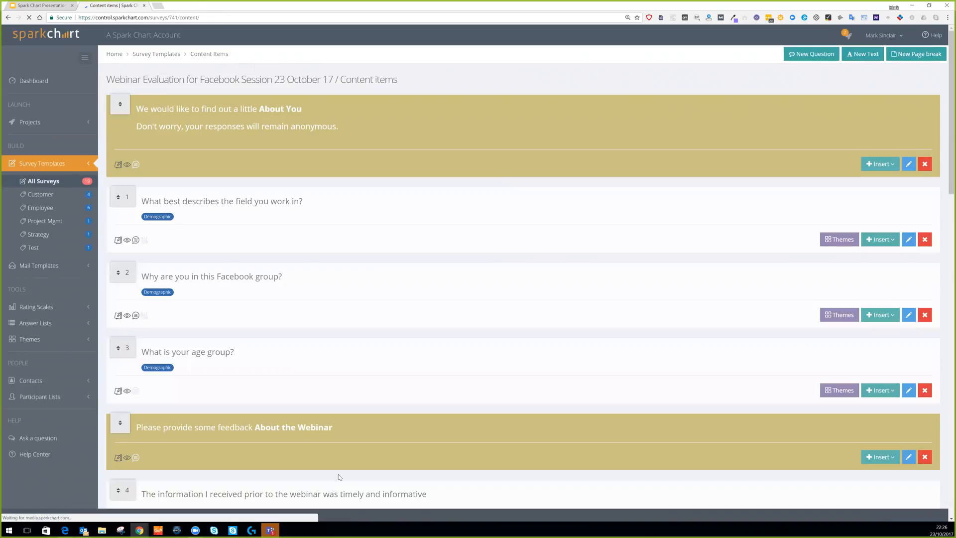
Move 'Why are you in this Facebook group?' to first place and open it for editing.
left_click_drag(118, 282, 120, 191)
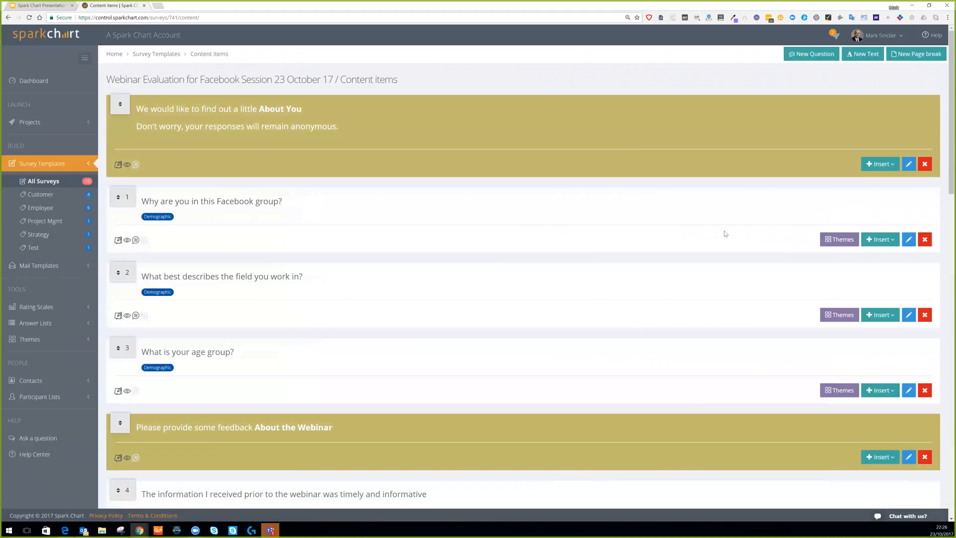
left_click(909, 240)
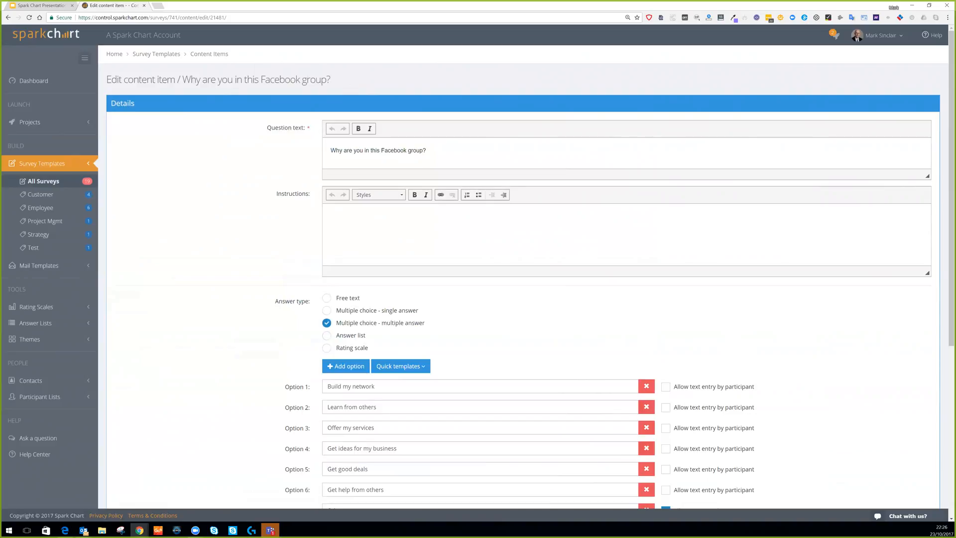
Save the Facebook group question unchanged, with Other reasons text entry kept, and reopen it.
scroll(479, 269, "down", 3)
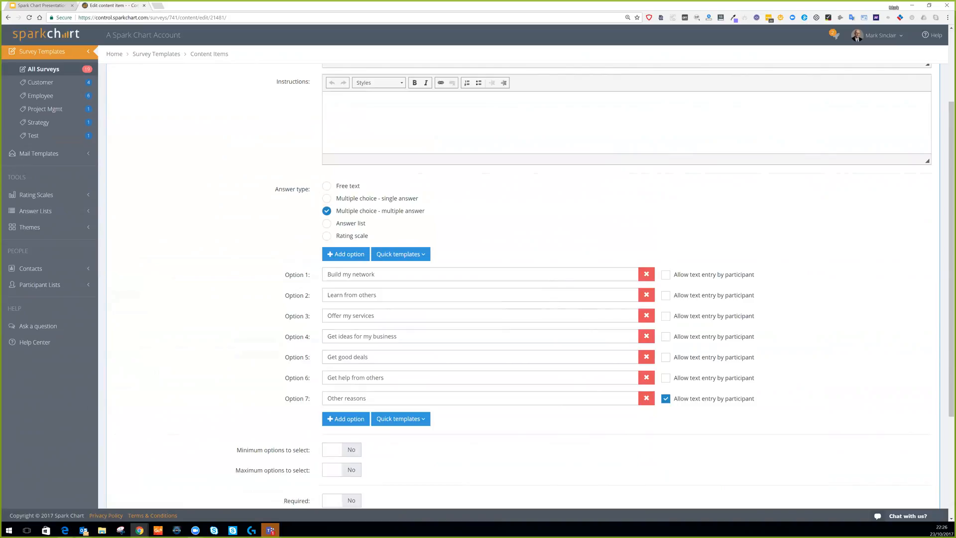
scroll(478, 277, "up", 1)
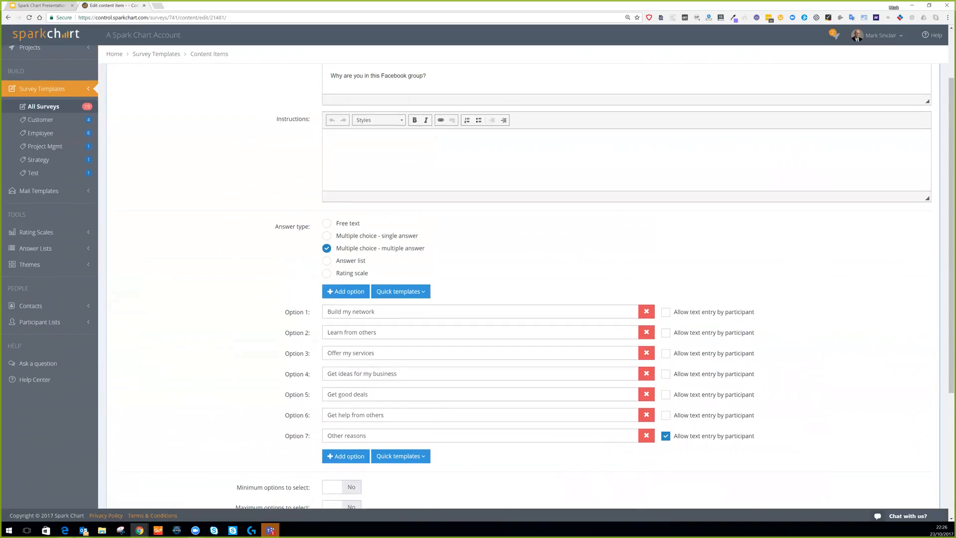
scroll(478, 279, "down", 1)
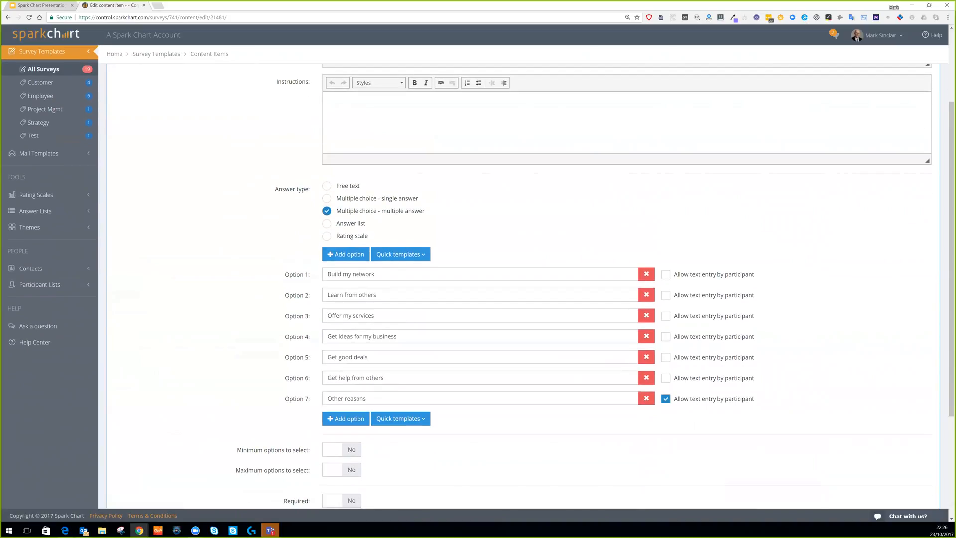
scroll(478, 277, "up", 3)
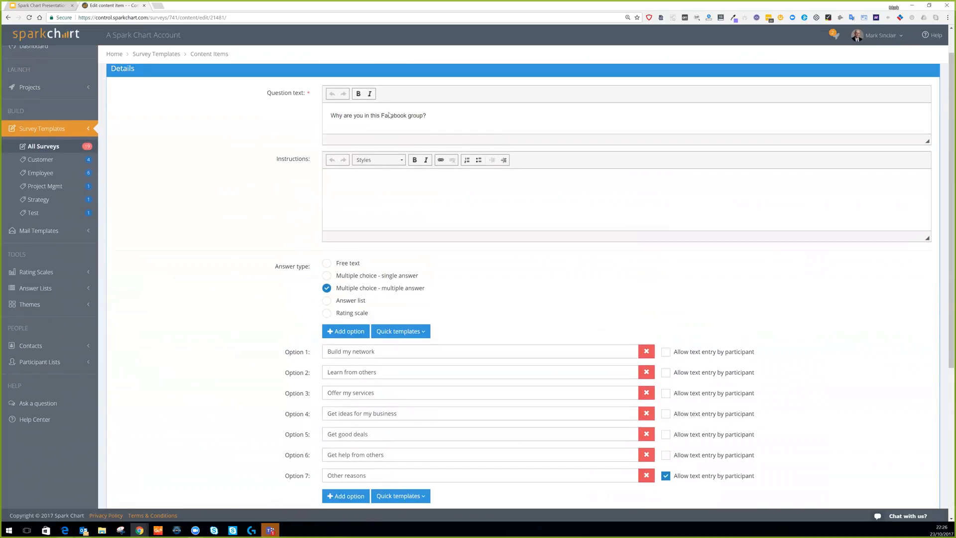
scroll(440, 157, "down", 2)
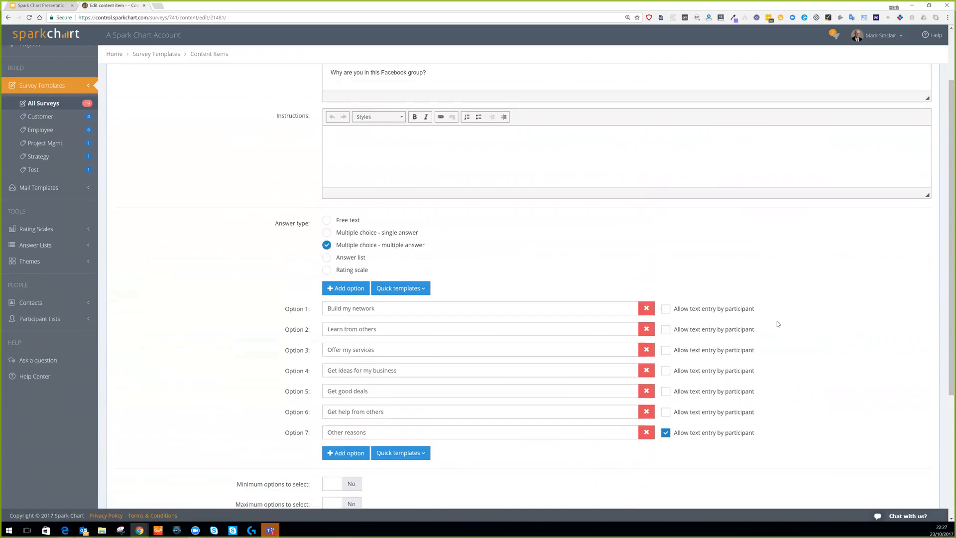
scroll(779, 324, "down", 1)
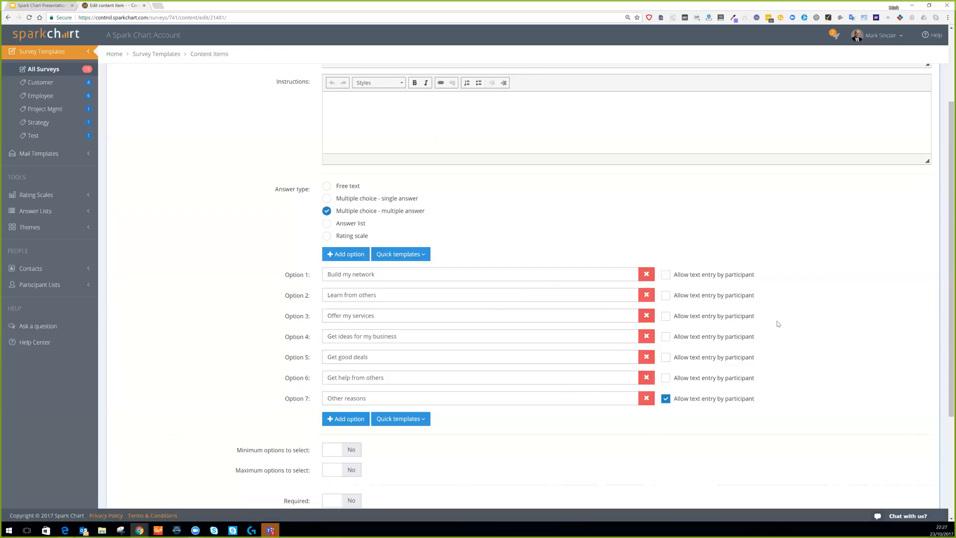
scroll(821, 243, "down", 3)
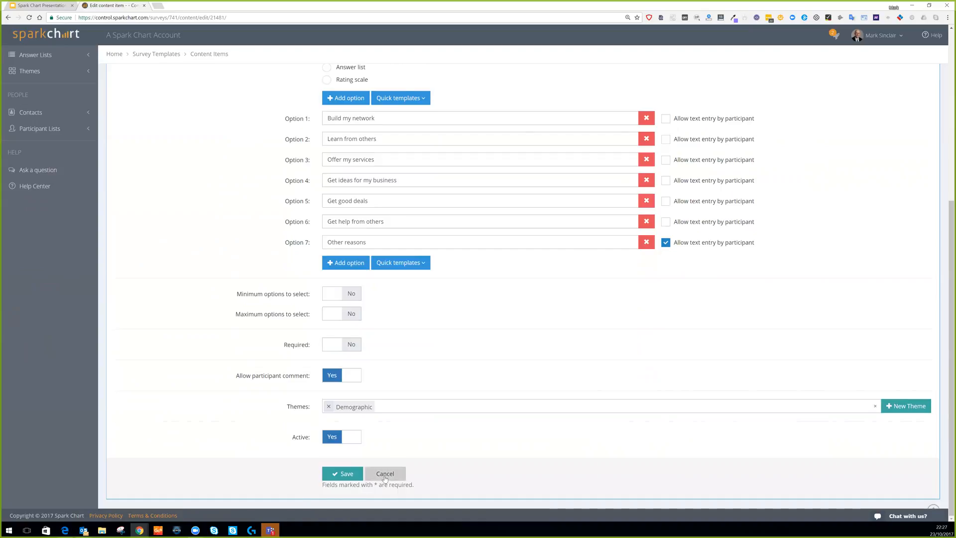
left_click(337, 478)
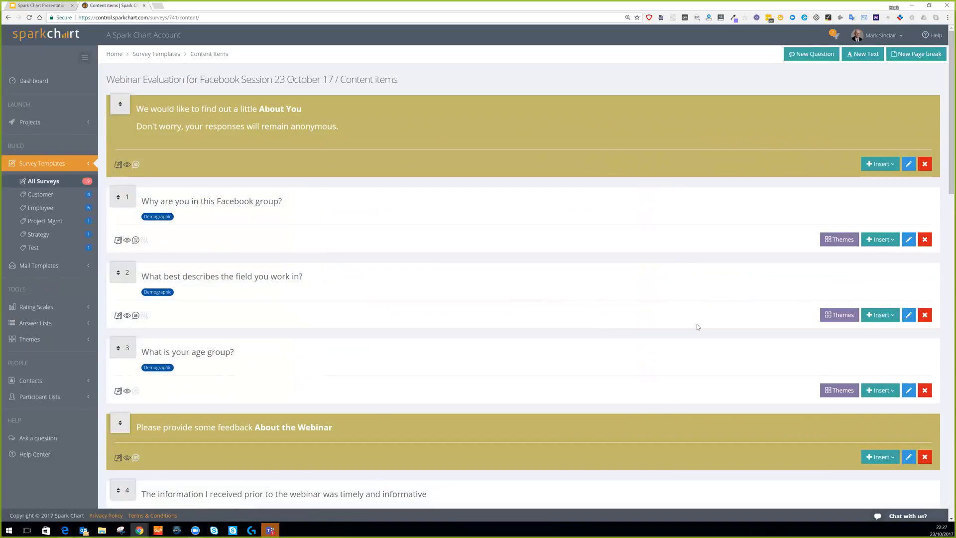
left_click(909, 240)
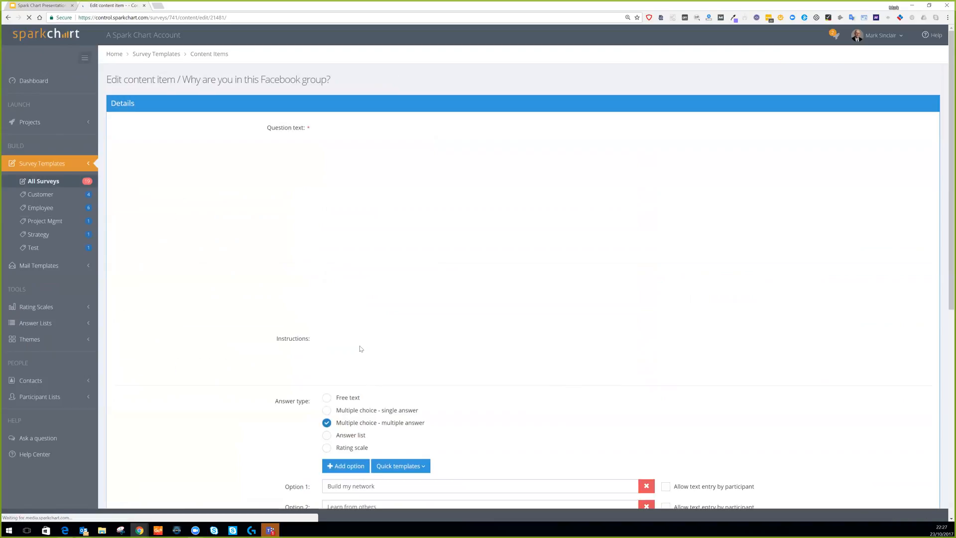
Add 'Find good deals' as Option 8 of the Facebook group question and save it.
scroll(378, 388, "down", 3)
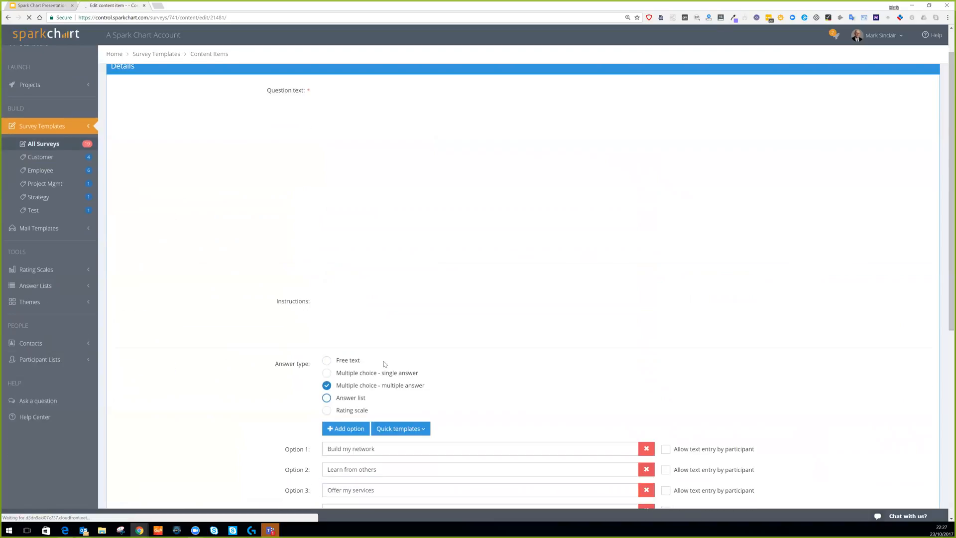
scroll(343, 406, "down", 3)
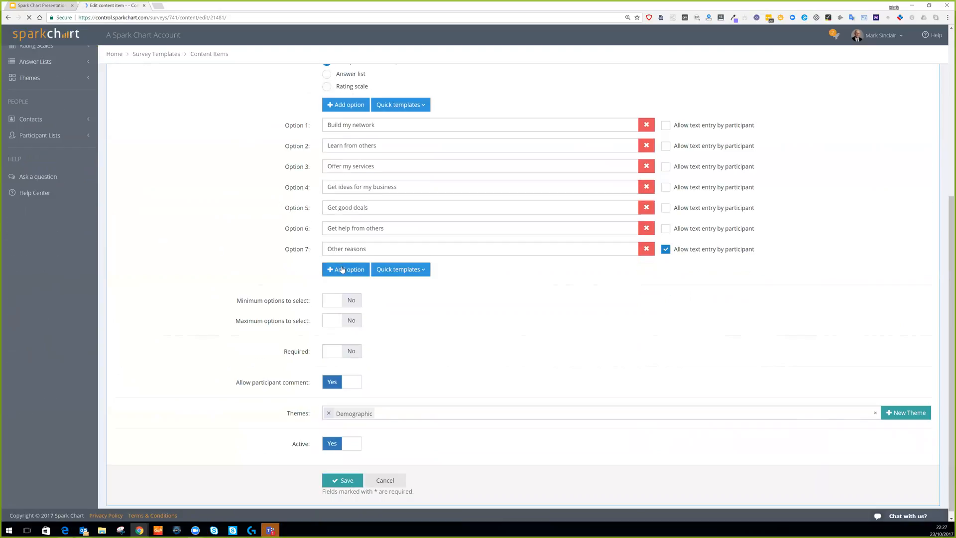
left_click(346, 270)
left_click(344, 270)
type("Find good deals")
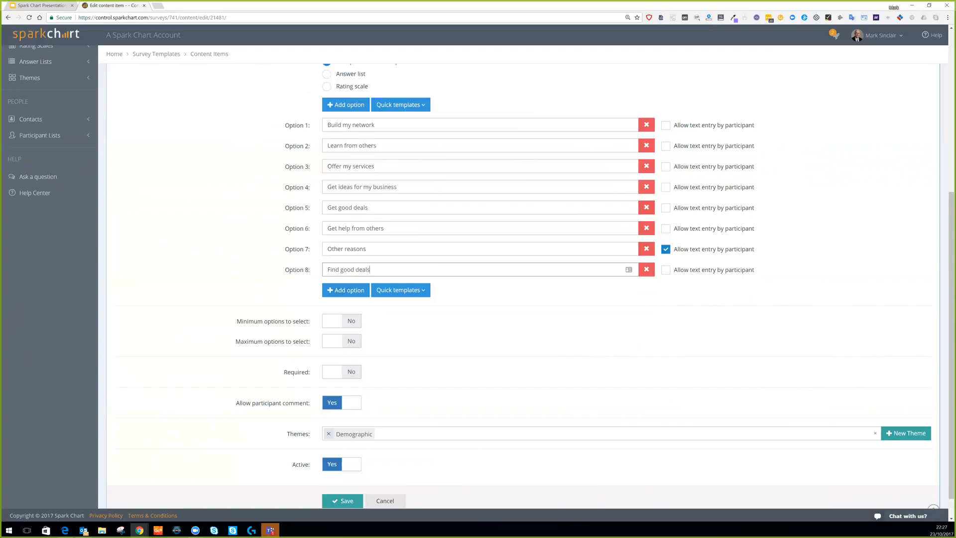
scroll(392, 386, "down", 1)
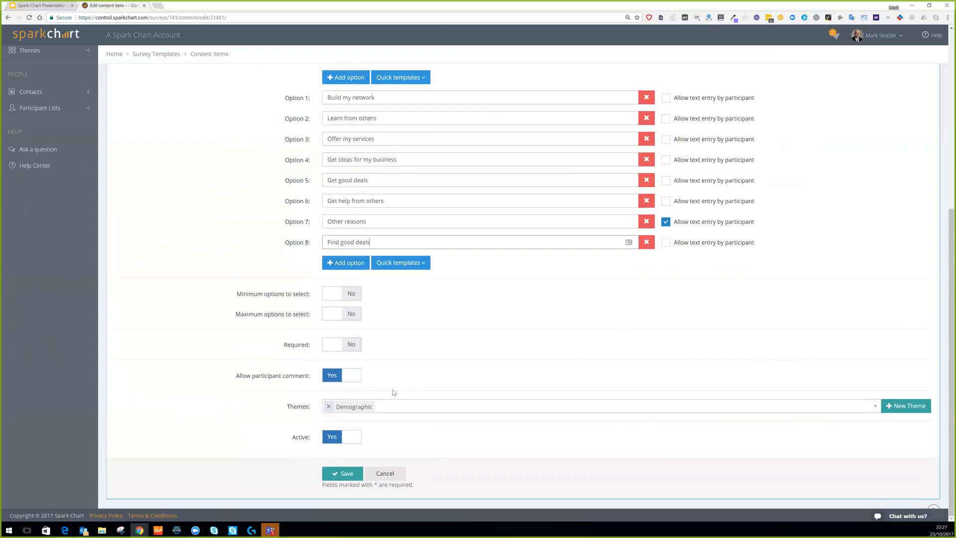
left_click(350, 479)
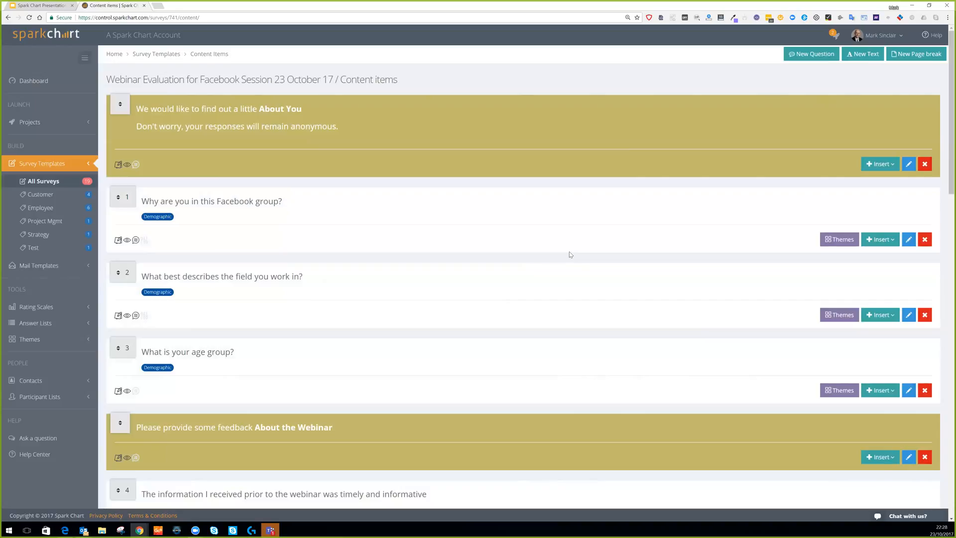
left_click(32, 185)
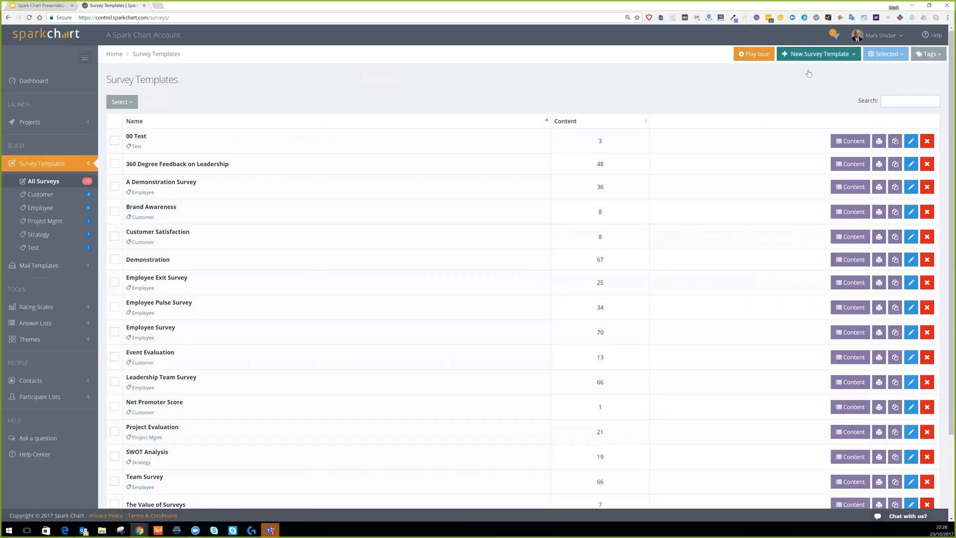
Check the New Survey Template choices, then collapse Survey Templates and expand Projects in the sidebar.
left_click(817, 56)
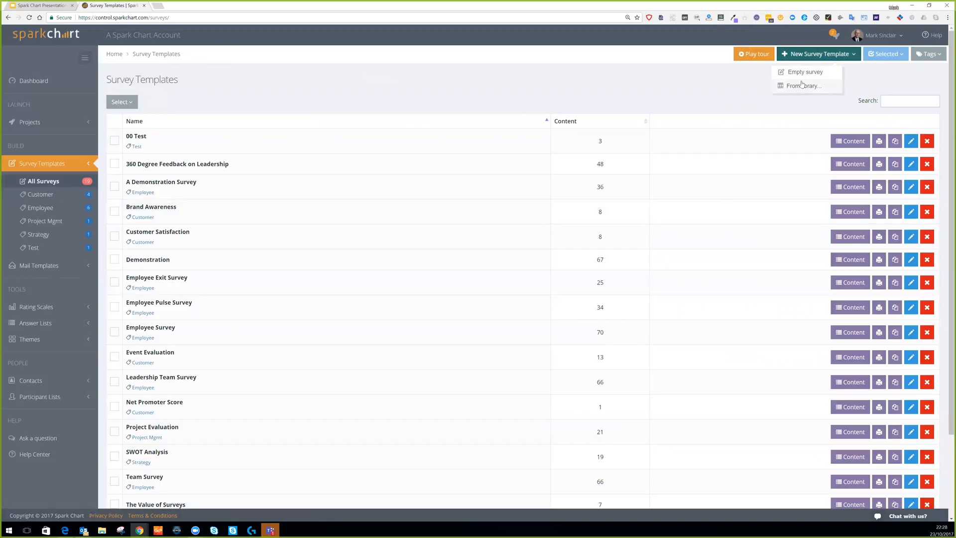
left_click(619, 82)
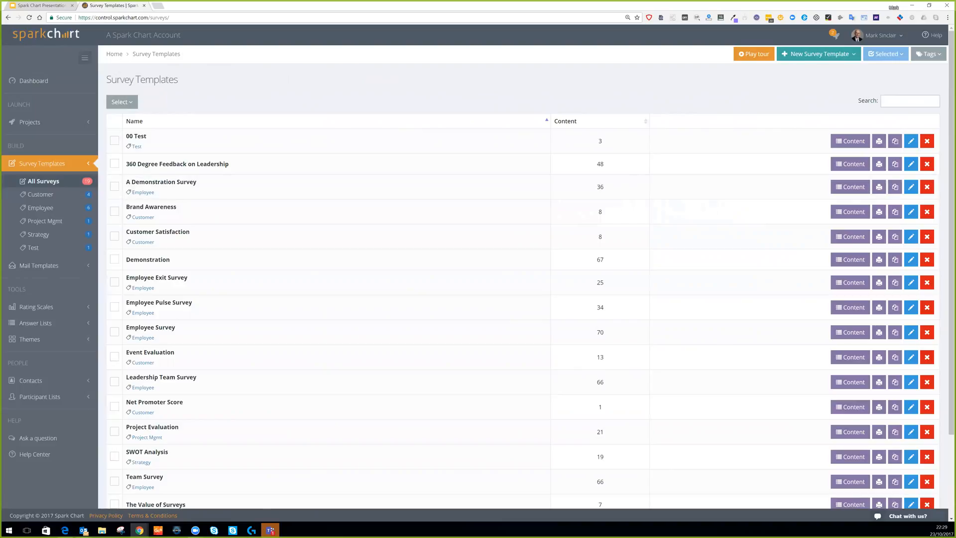
left_click(42, 171)
scroll(37, 164, "down", 1)
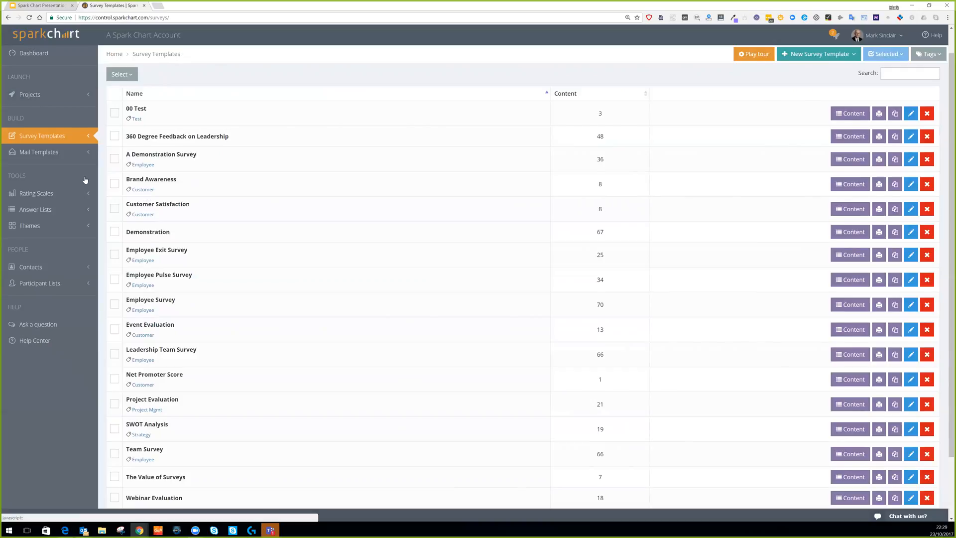
scroll(82, 176, "up", 1)
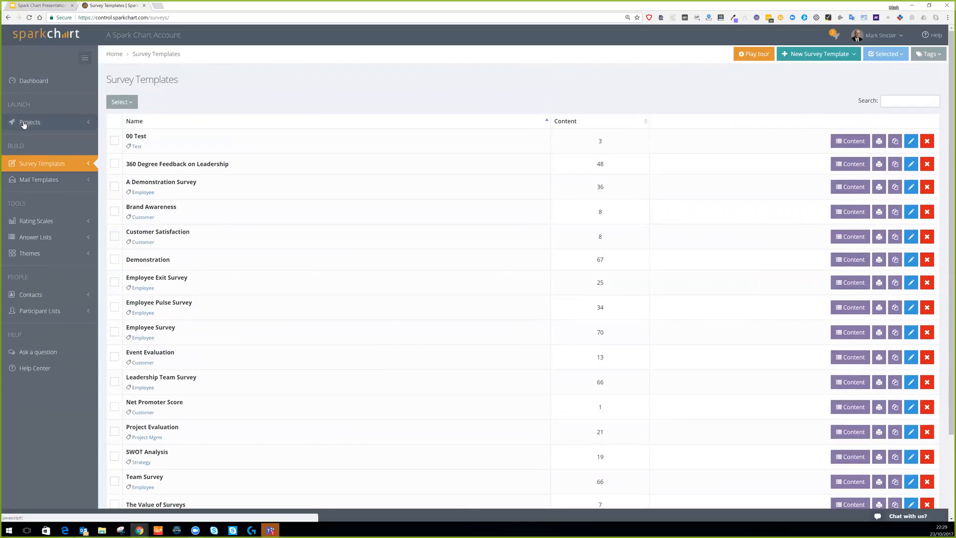
left_click(23, 125)
left_click(50, 141)
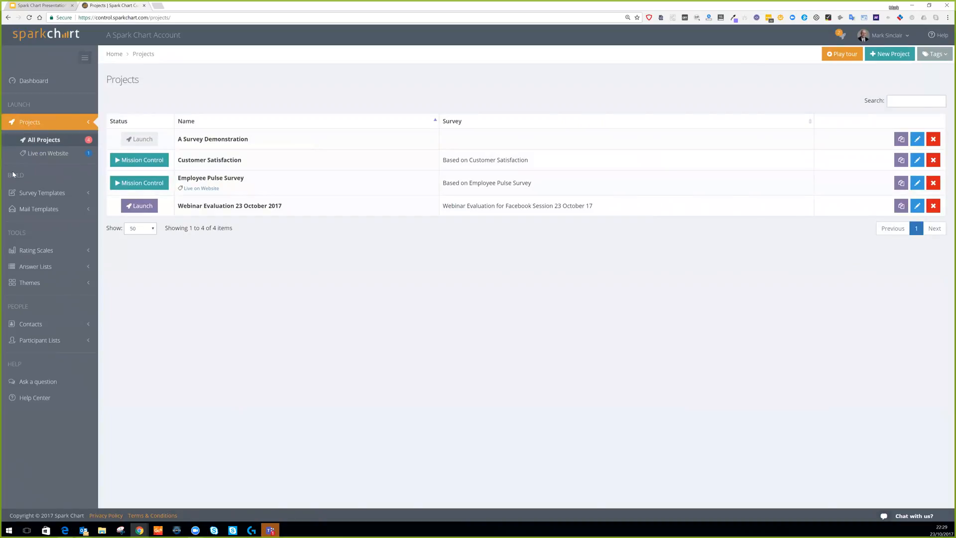
mouse_move(148, 141)
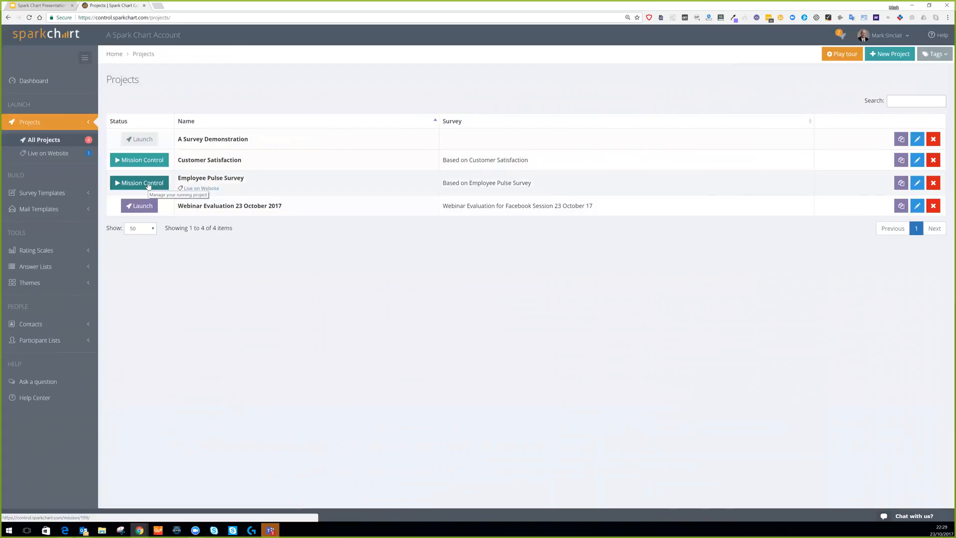
left_click(841, 36)
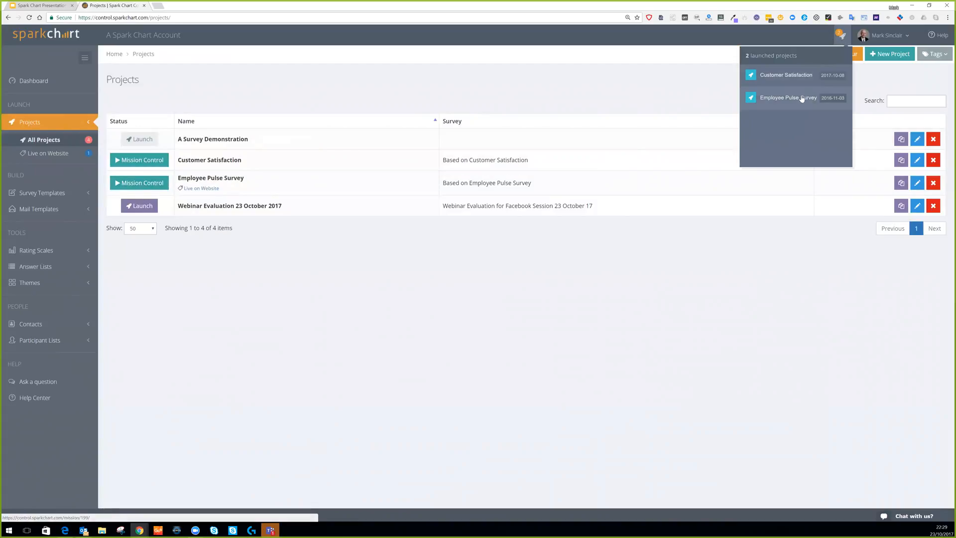
left_click(614, 85)
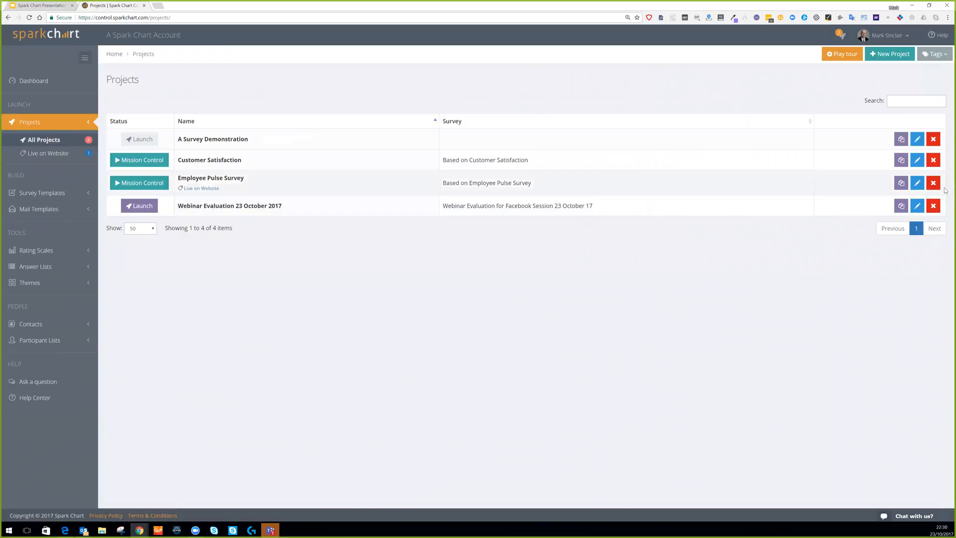
left_click(917, 208)
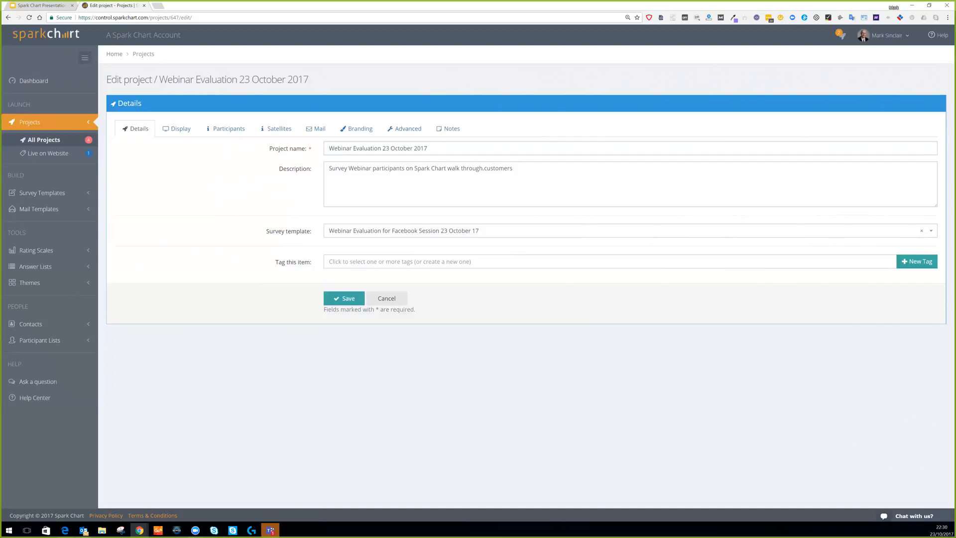
Delete '.customers' so the description ends at 'walk through', keeping the same survey template.
left_click(483, 168)
key("BackSpace")
left_click_drag(512, 168, 487, 169)
key("BackSpace")
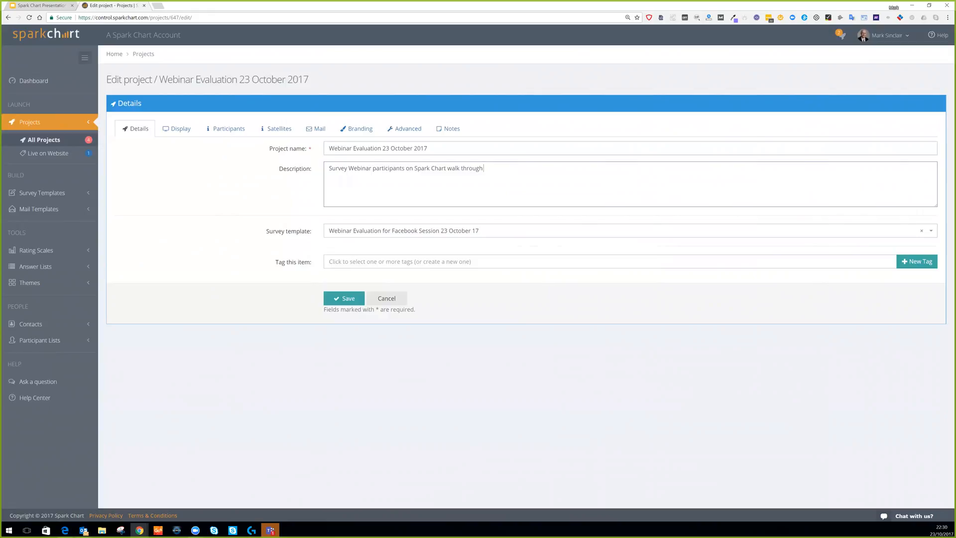
left_click(415, 230)
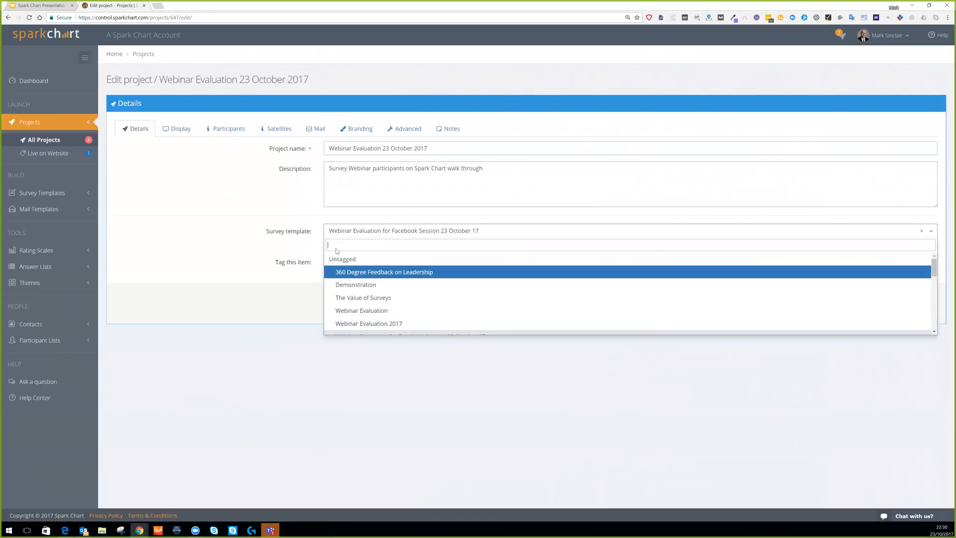
left_click(204, 210)
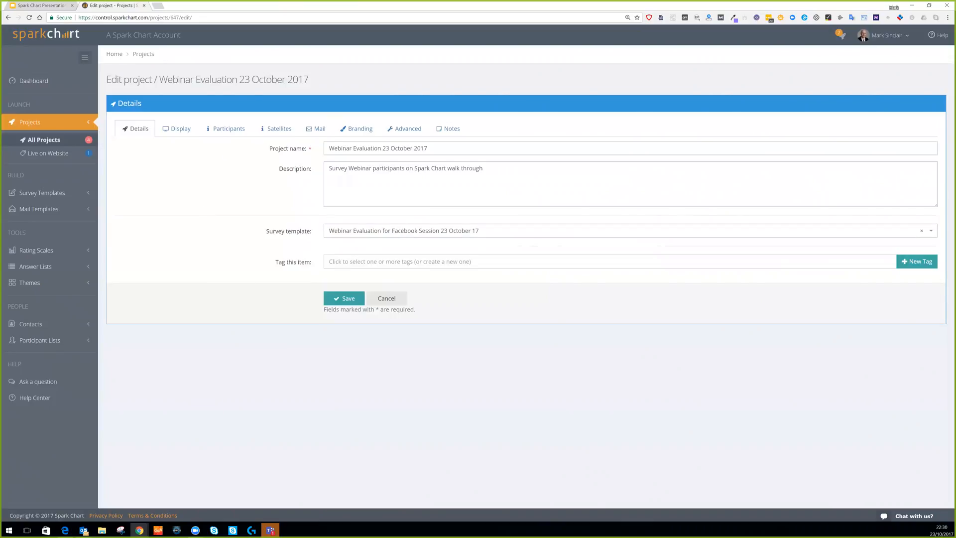
Check display name 'Webinar Evaluation 23 October 2017' and sub-title 'Spark Chart' on the Display tab, unchanged.
left_click(175, 130)
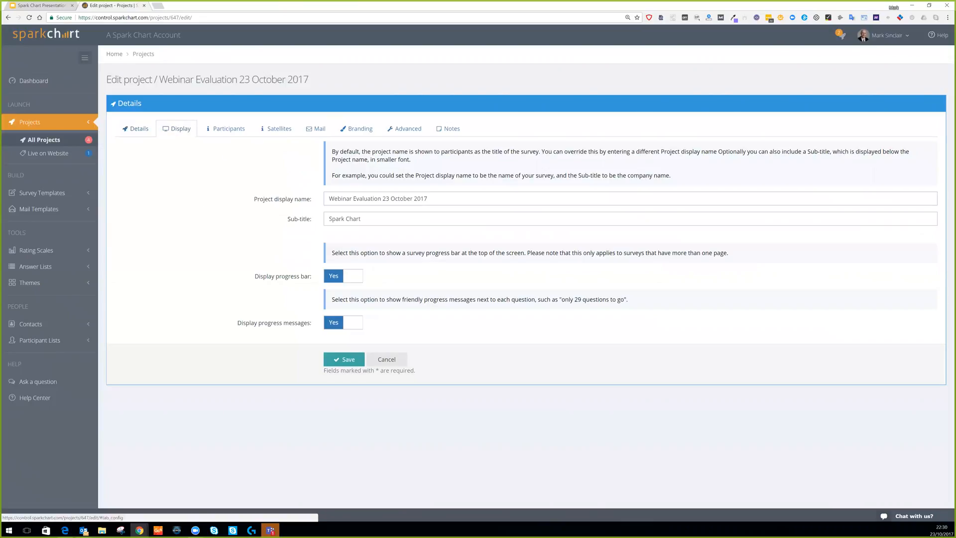
left_click_drag(328, 198, 427, 198)
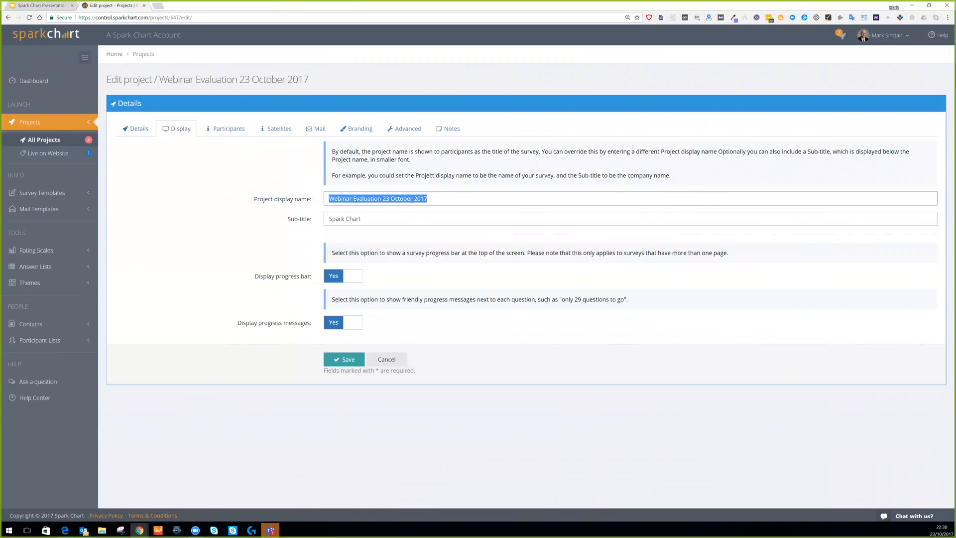
left_click(429, 198)
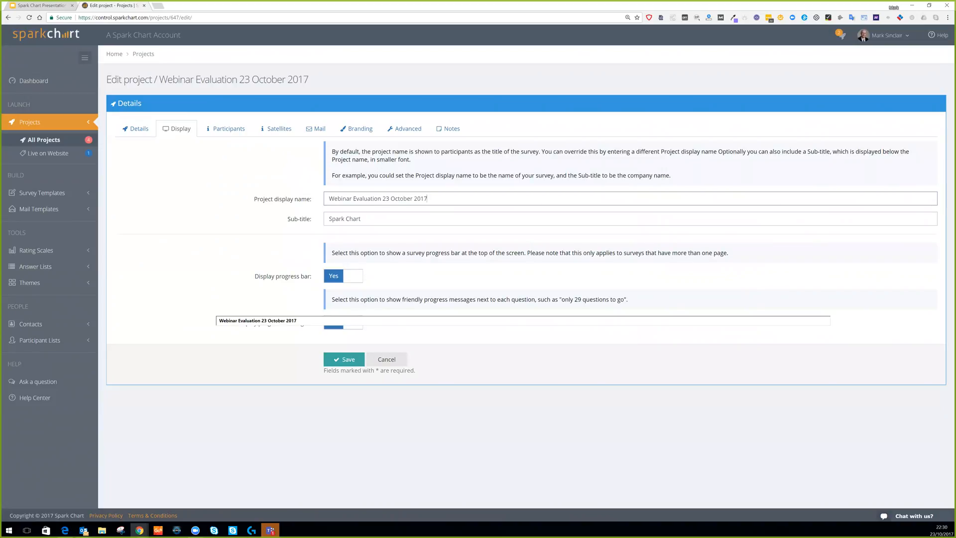
key("Tab")
left_click(185, 242)
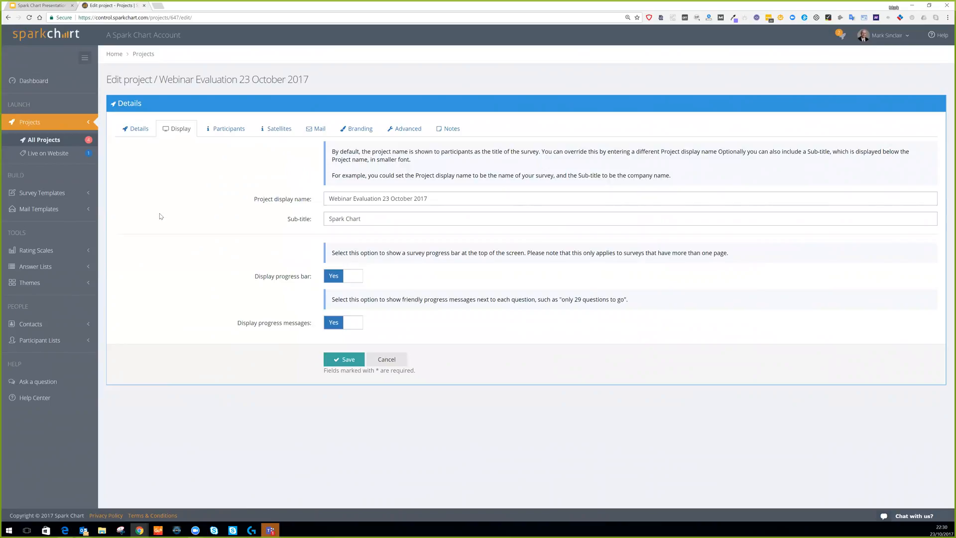
Start the participant welcome text with 'Hi AppSumo Group.' and save the settings.
left_click(224, 129)
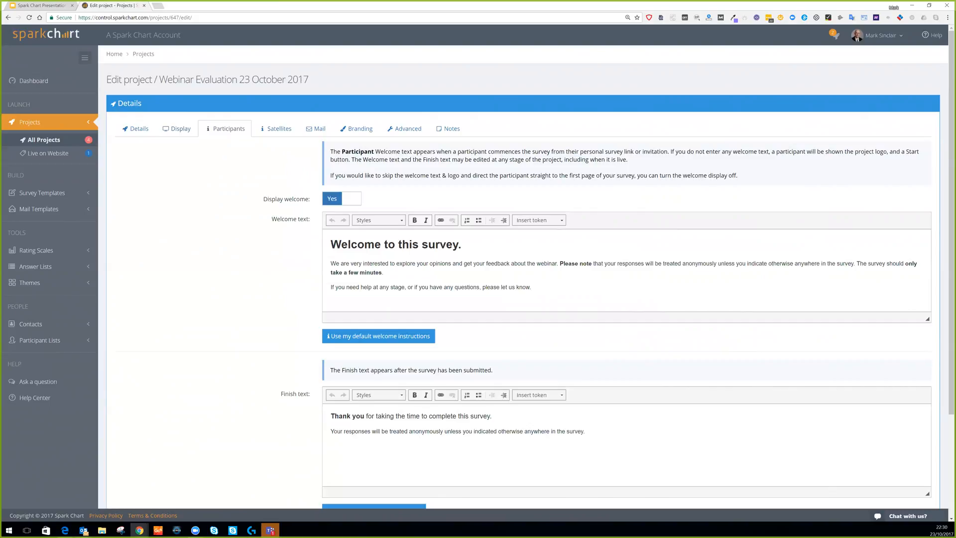
left_click_drag(331, 245, 532, 288)
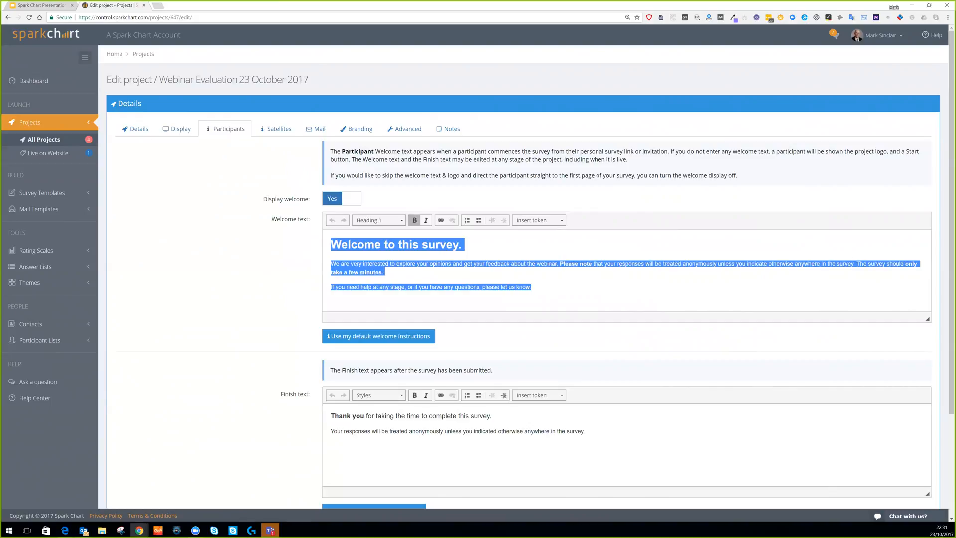
left_click(615, 291)
left_click_drag(331, 416, 585, 431)
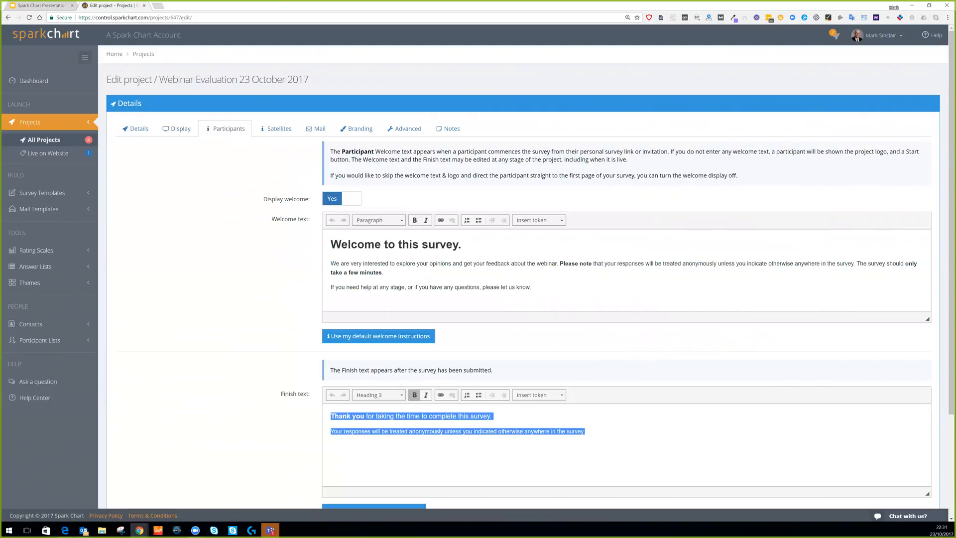
left_click(585, 431)
scroll(384, 266, "down", 3)
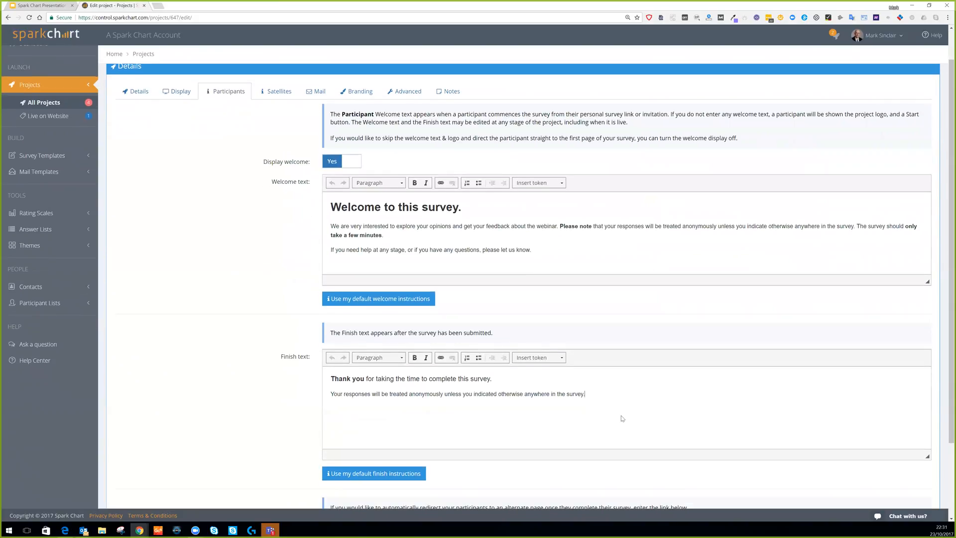
scroll(384, 266, "down", 3)
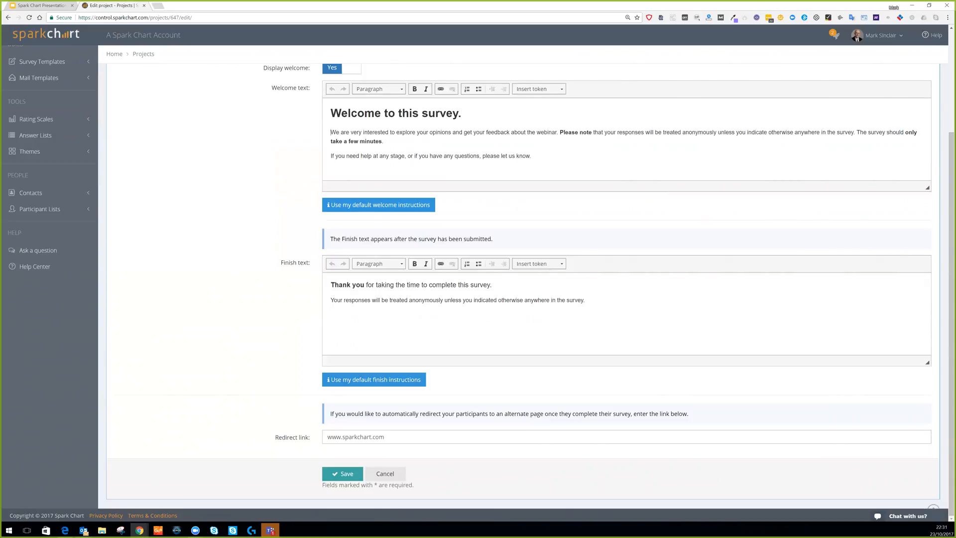
type("Hi ")
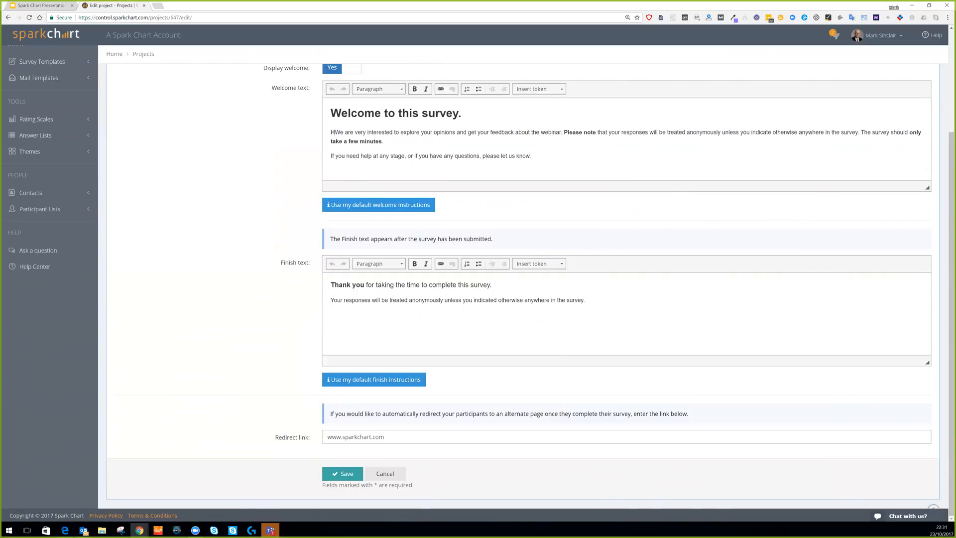
type("App")
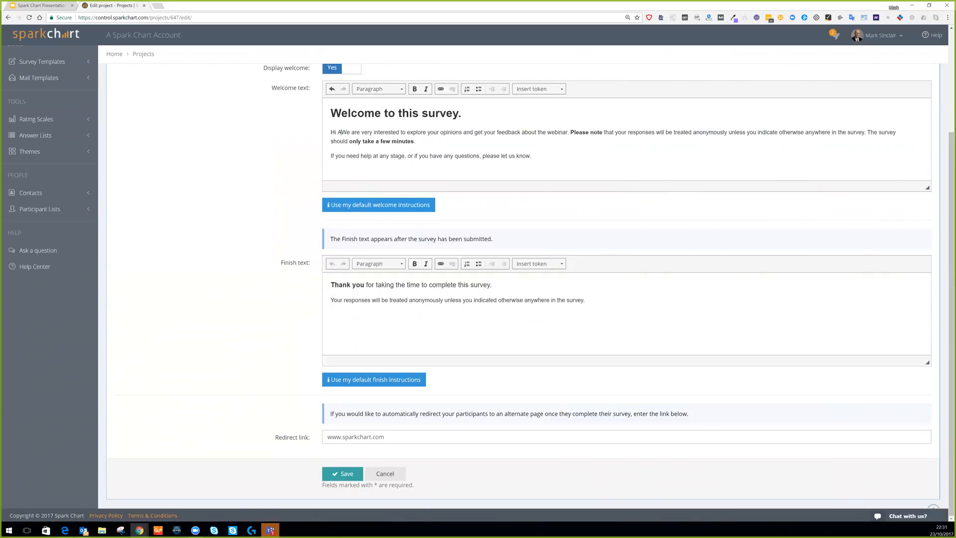
type("Sumo Grou")
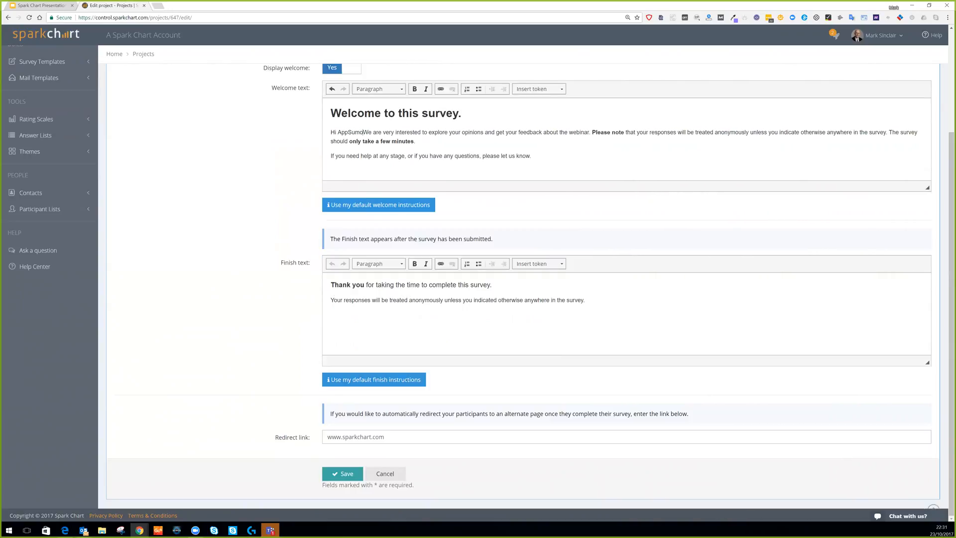
type("p.")
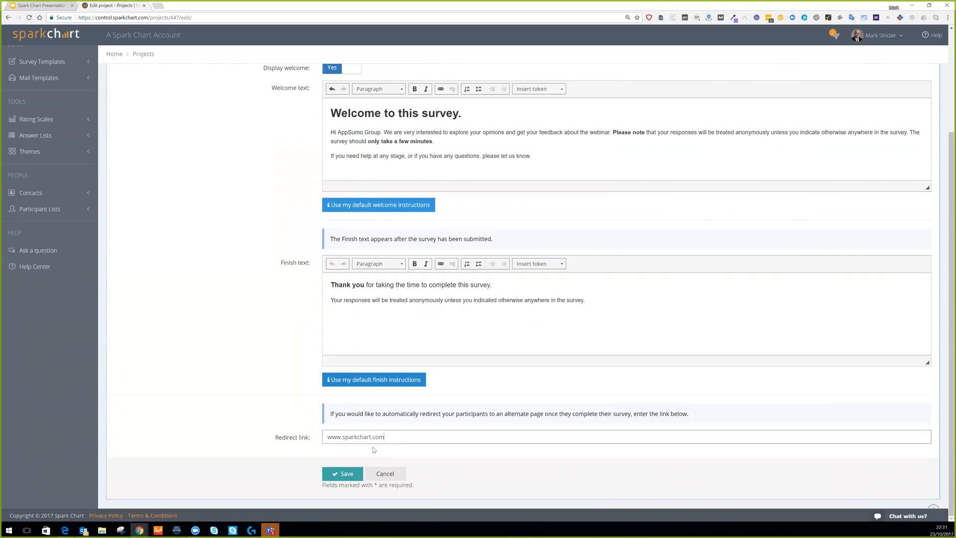
left_click(351, 474)
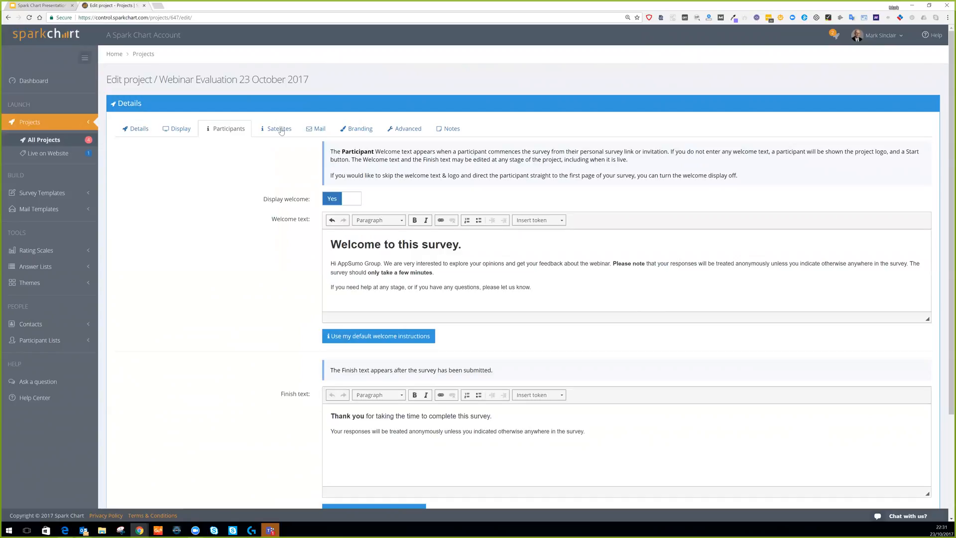
left_click(280, 129)
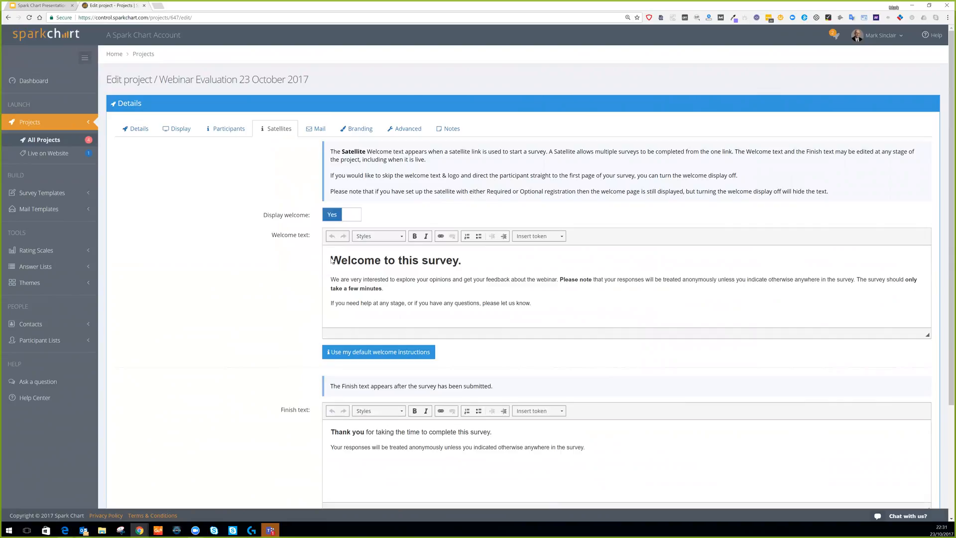
Look over the Mail and Branding settings, then turn on anonymising completed participants under Advanced.
left_click(314, 131)
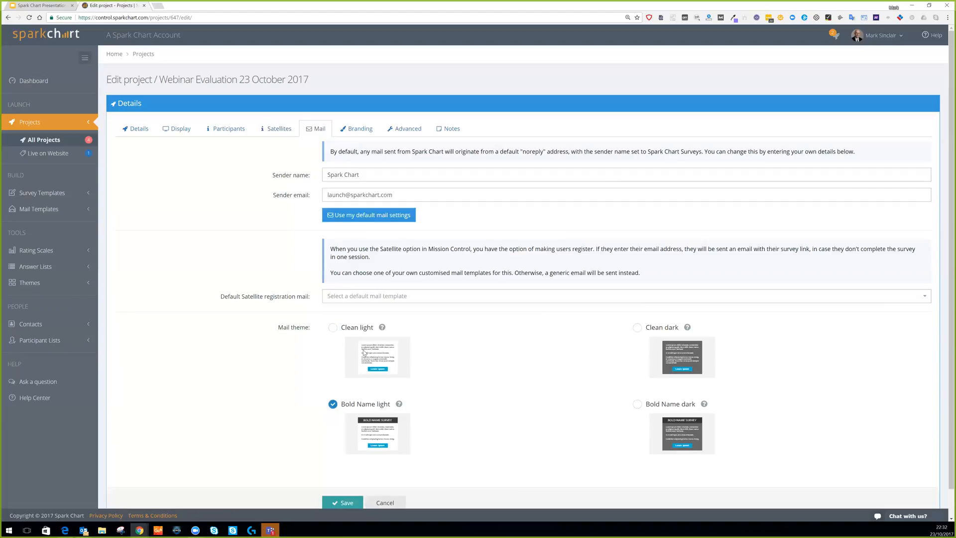
left_click(354, 131)
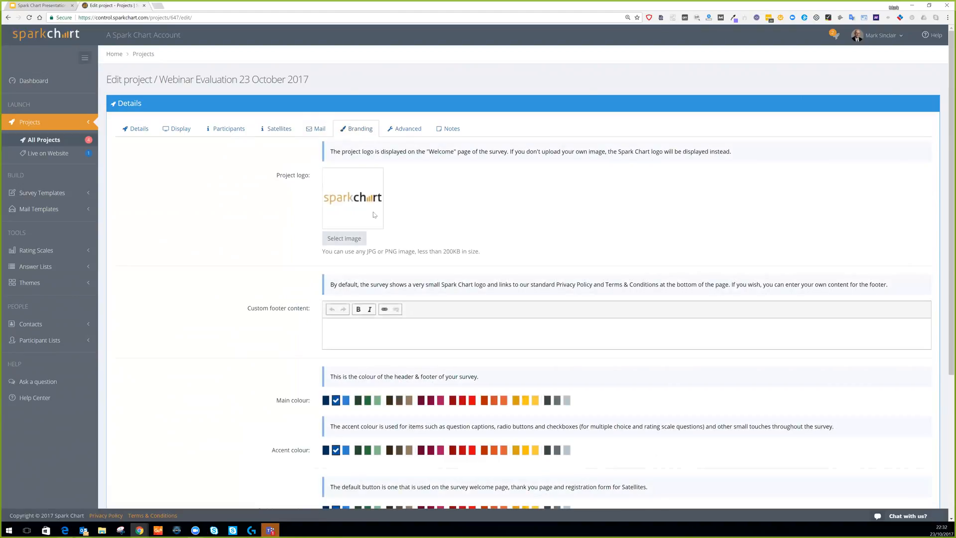
scroll(407, 247, "down", 3)
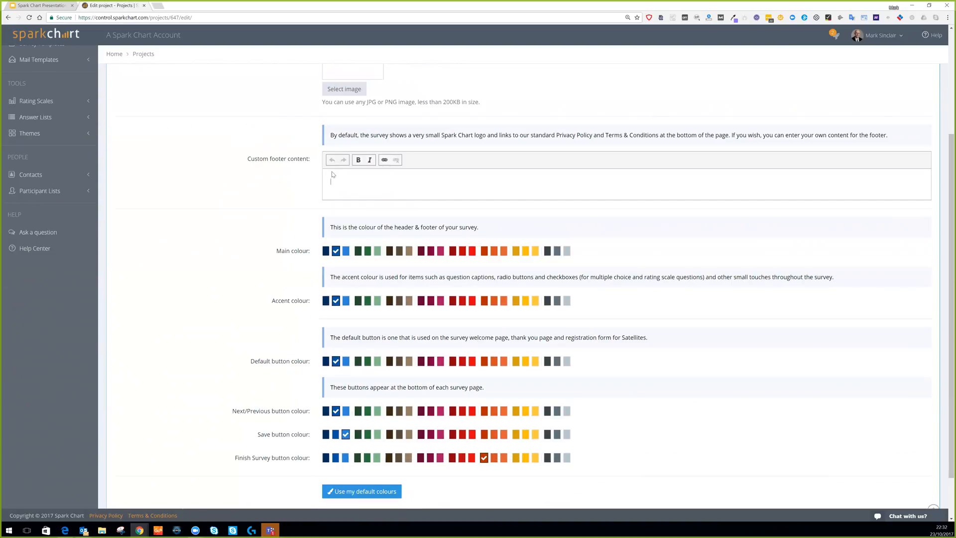
left_click(333, 174)
scroll(589, 241, "down", 1)
scroll(589, 241, "down", 2)
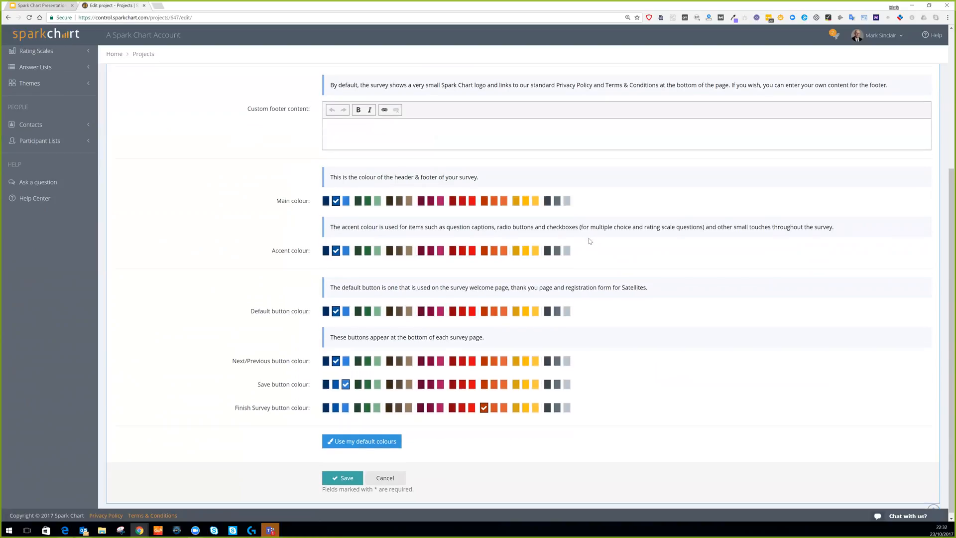
scroll(589, 241, "up", 10)
left_click(410, 130)
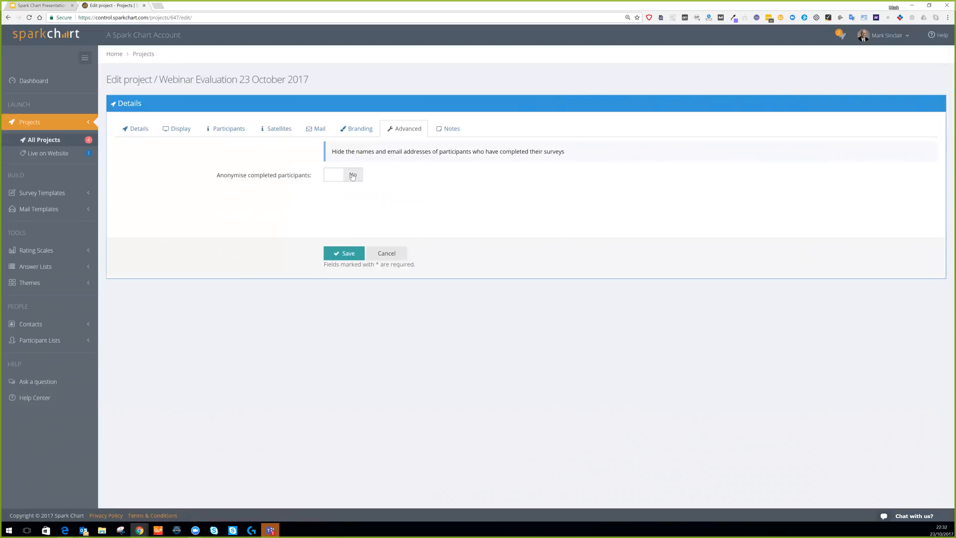
left_click(353, 177)
Save the anonymisation setting and begin launching Webinar Evaluation 23 October 2017.
left_click(346, 256)
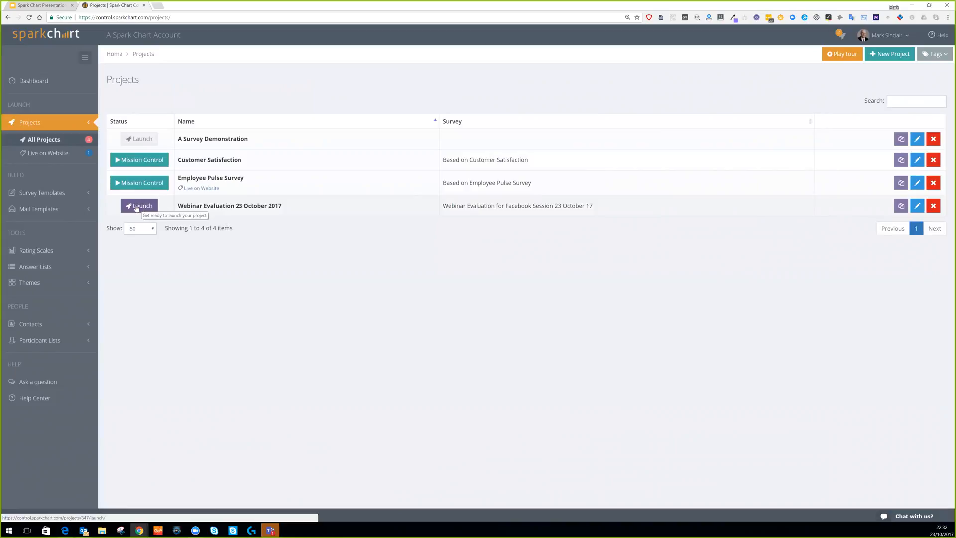
left_click(135, 206)
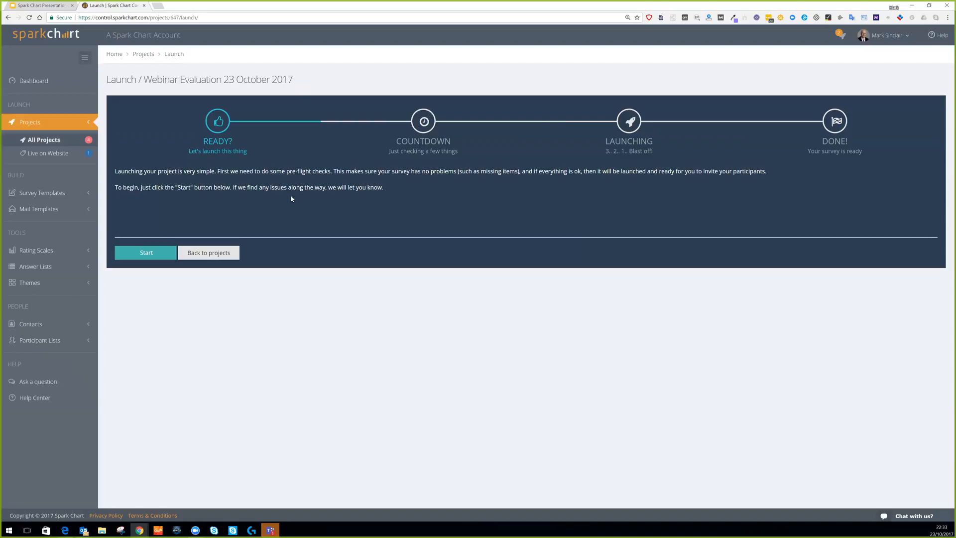
Run the pre-flight checks to take the project live, then open its mission overview.
left_click(149, 253)
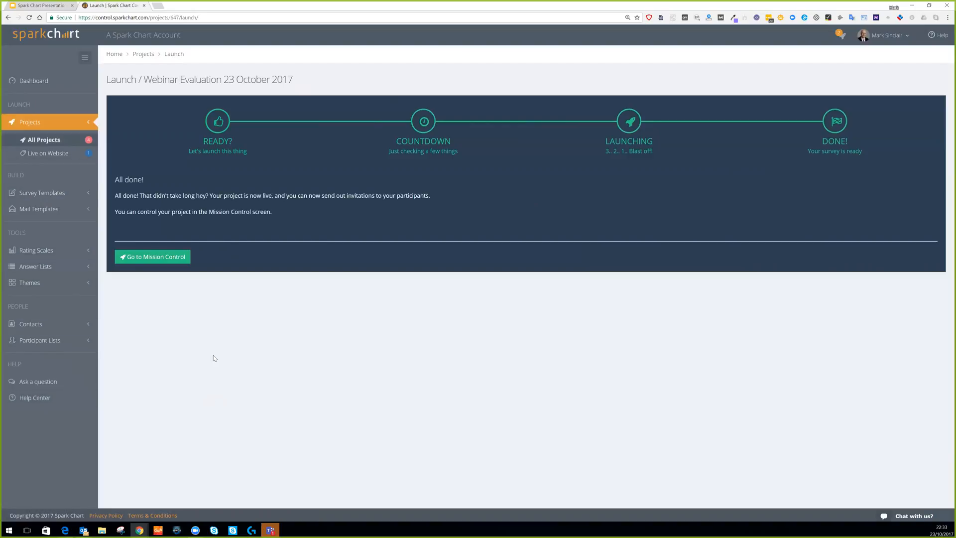
left_click(154, 259)
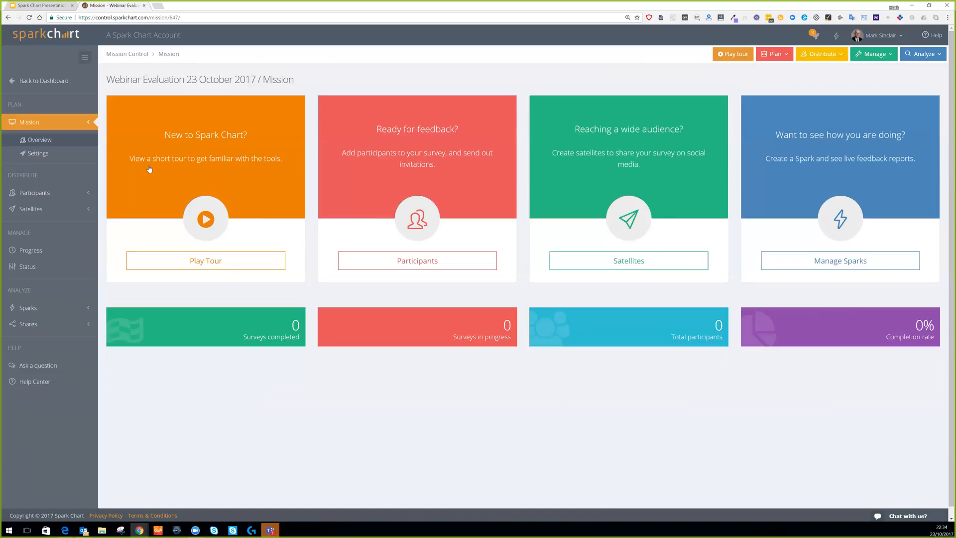
left_click(39, 156)
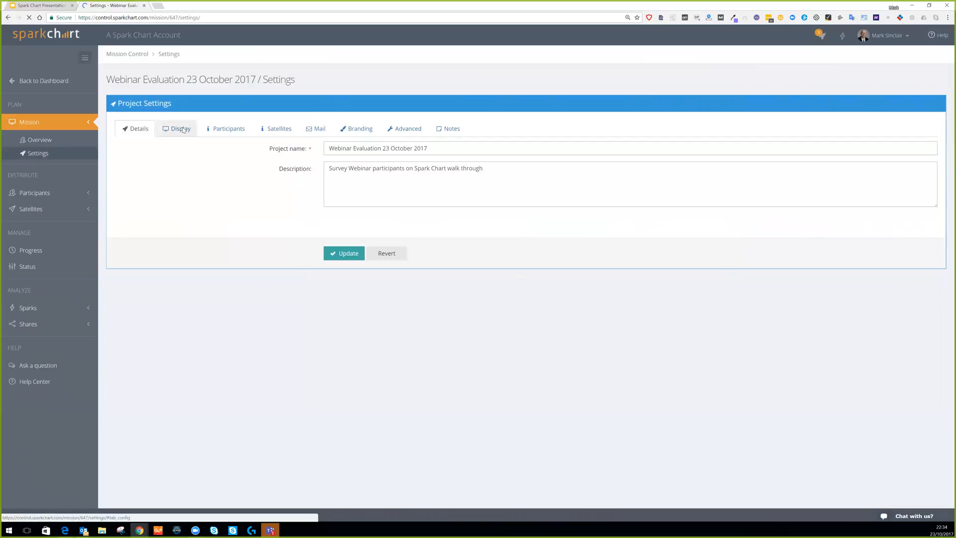
left_click(182, 130)
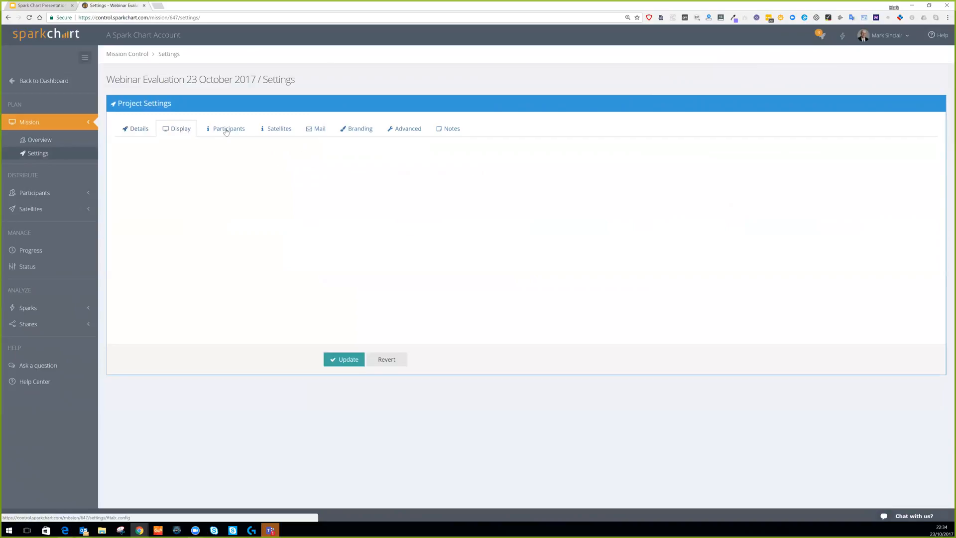
left_click(231, 131)
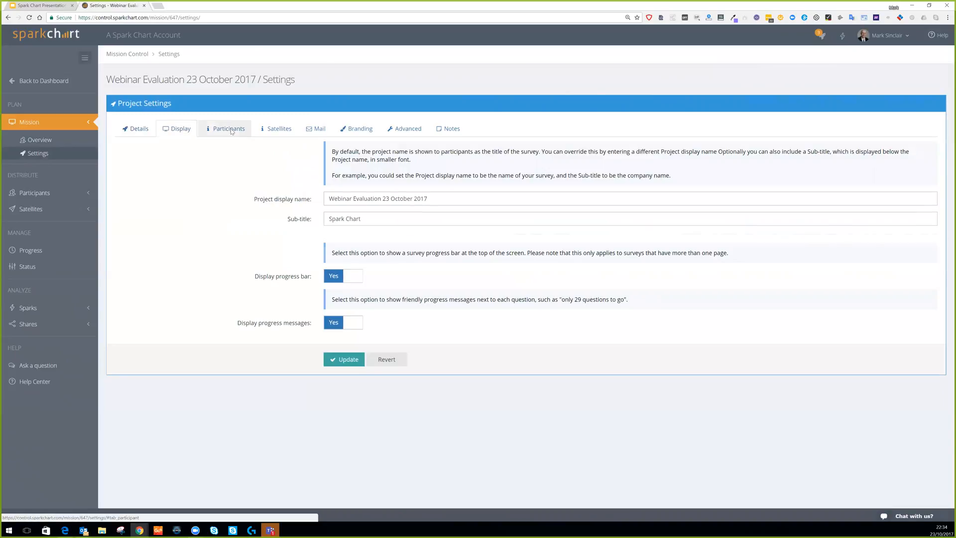
left_click(279, 130)
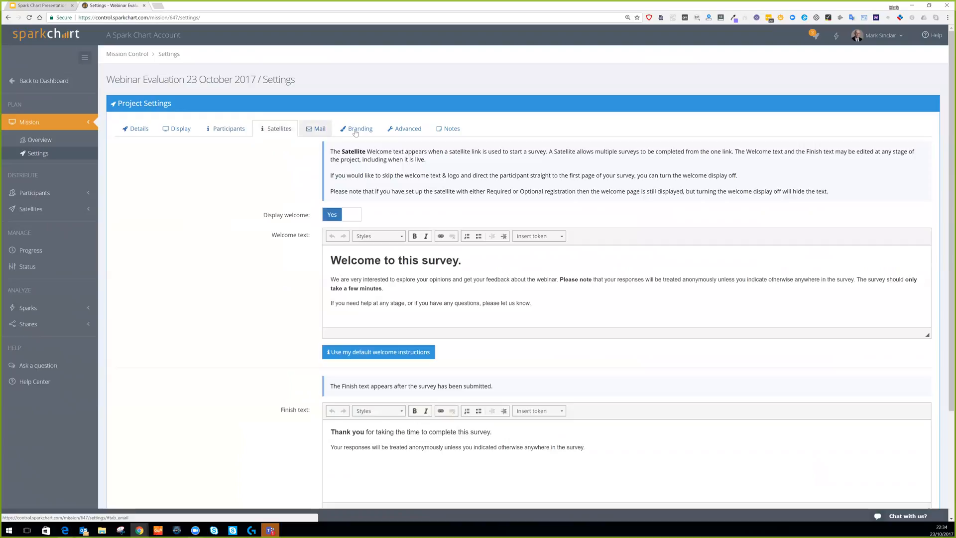
left_click(357, 129)
left_click(407, 129)
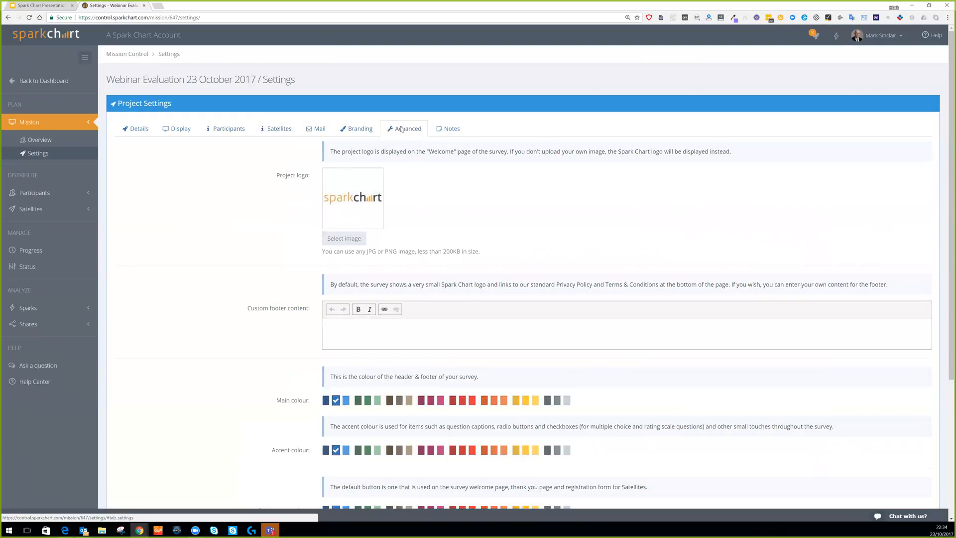
left_click(229, 131)
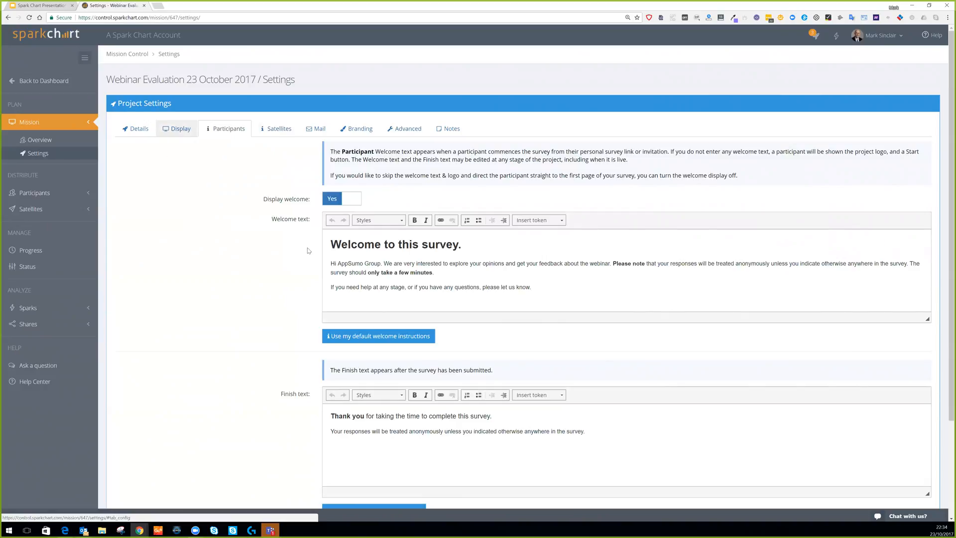
left_click(138, 130)
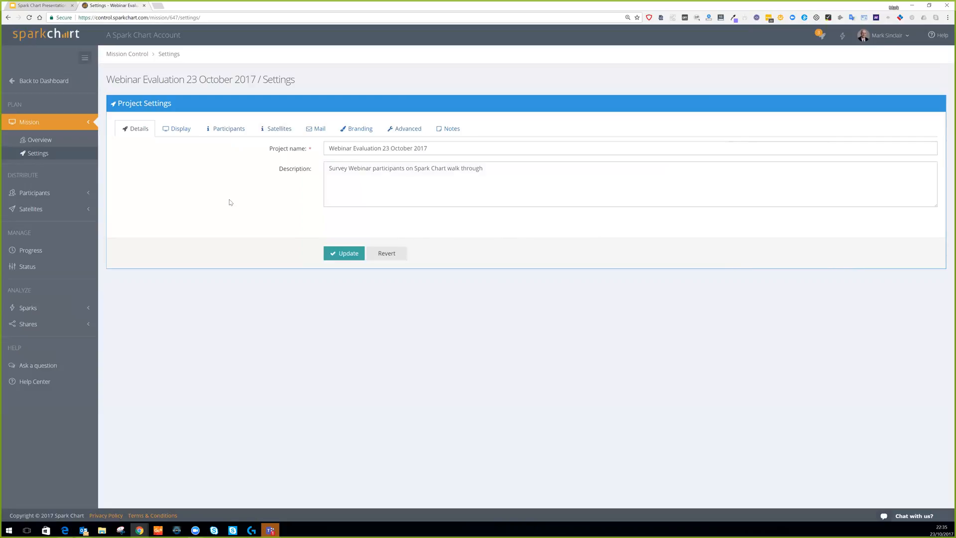
left_click(43, 195)
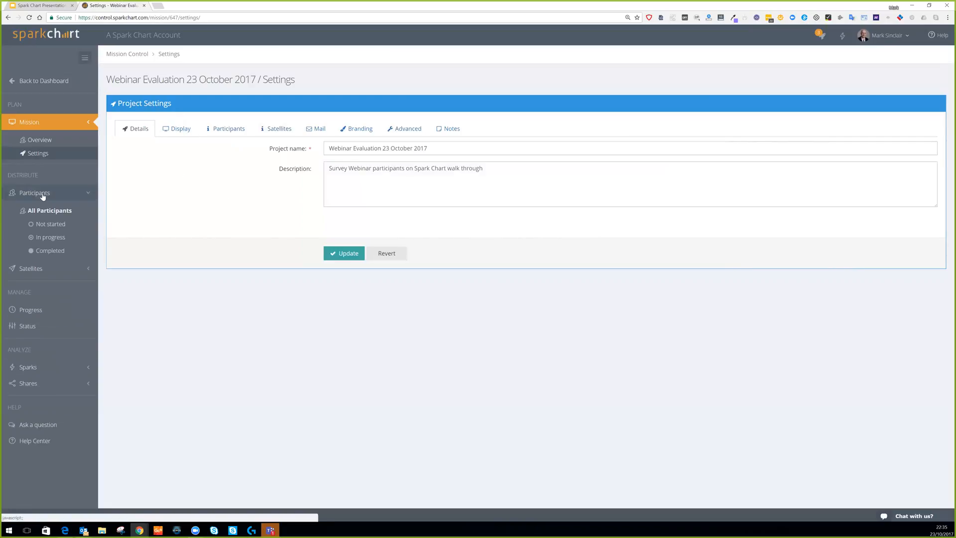
Add the single contact in the Pilot group to the project's participants from existing contacts.
left_click(47, 210)
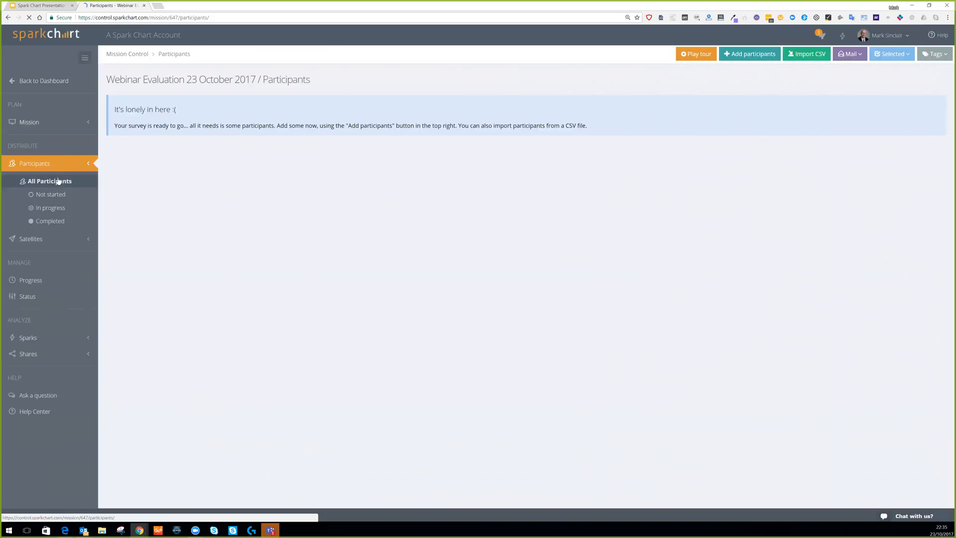
left_click(754, 58)
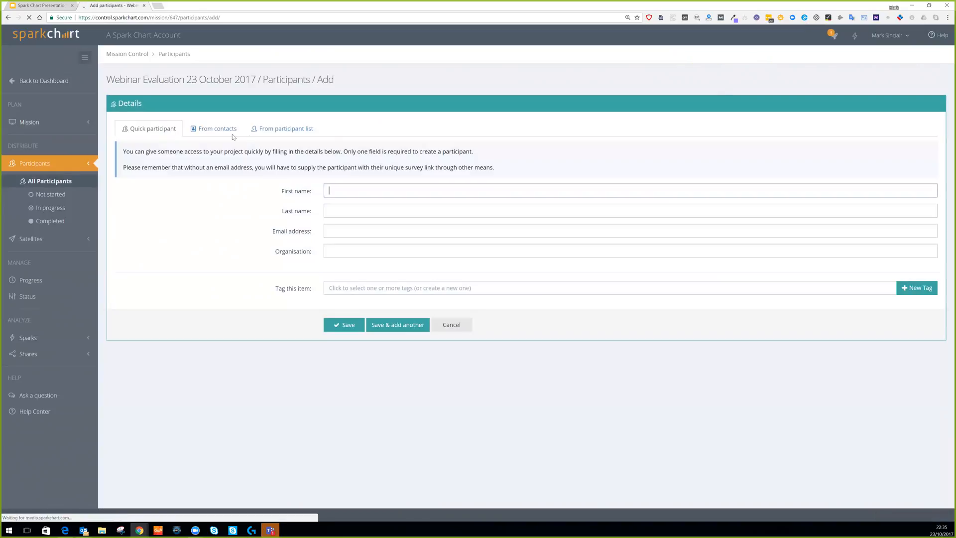
left_click(233, 132)
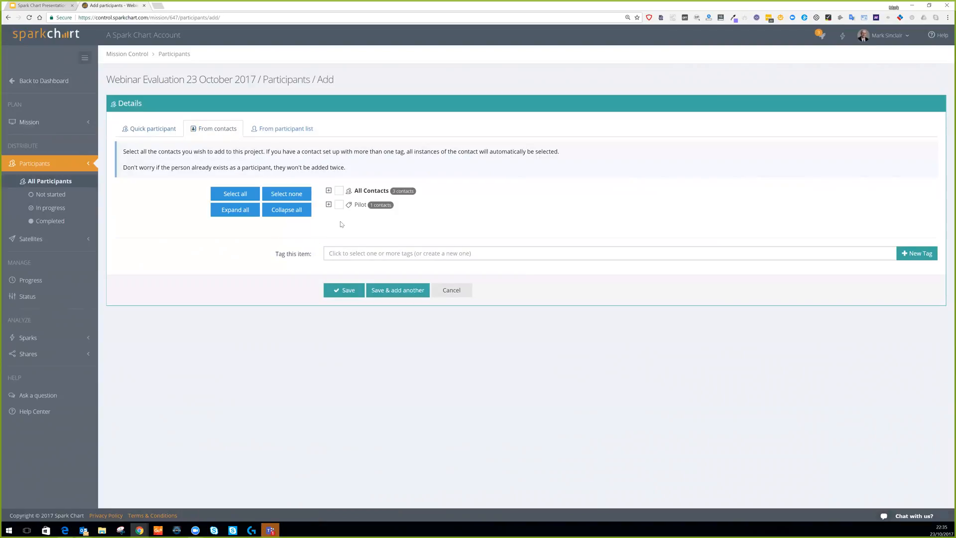
left_click(329, 204)
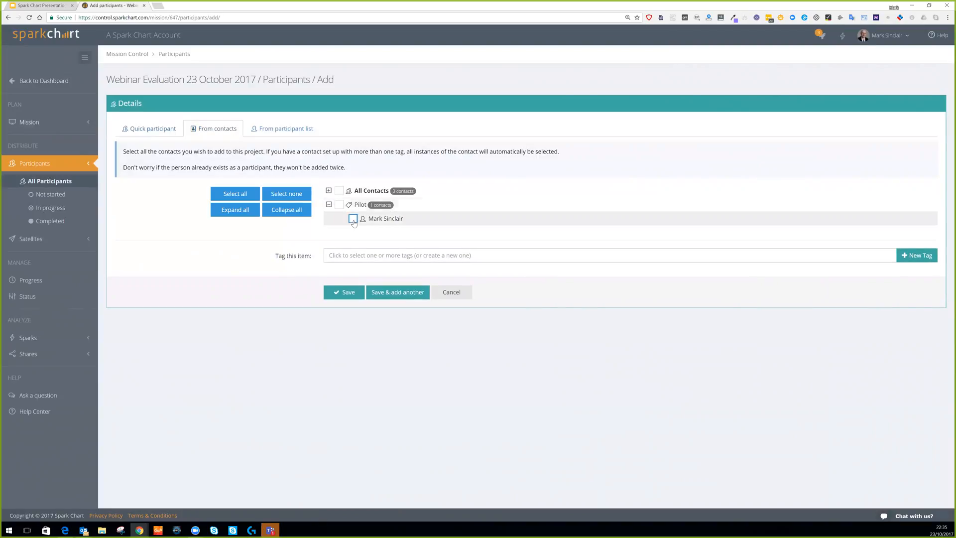
left_click(353, 218)
left_click(348, 293)
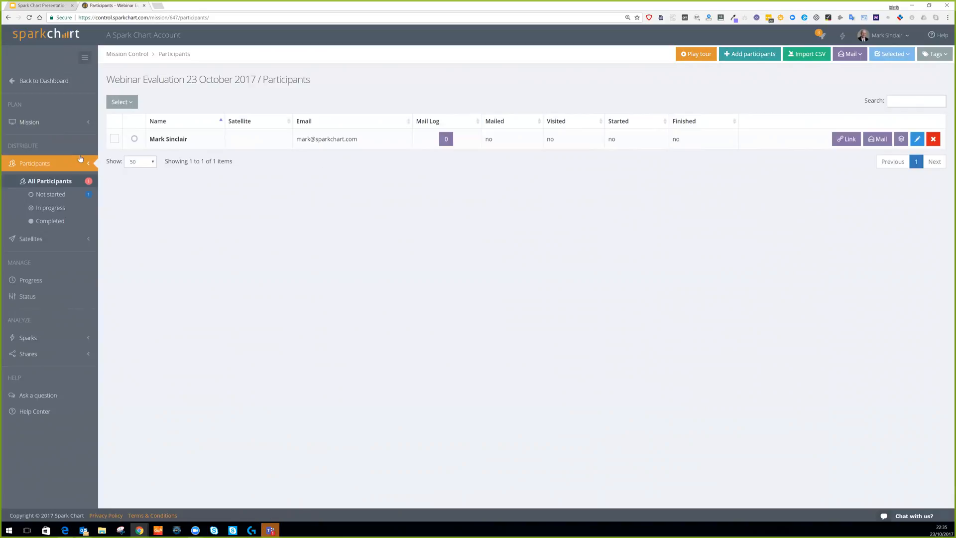
Mail all participants the Generic Survey Email template, logged with comment 'Invite to survey'.
left_click(859, 54)
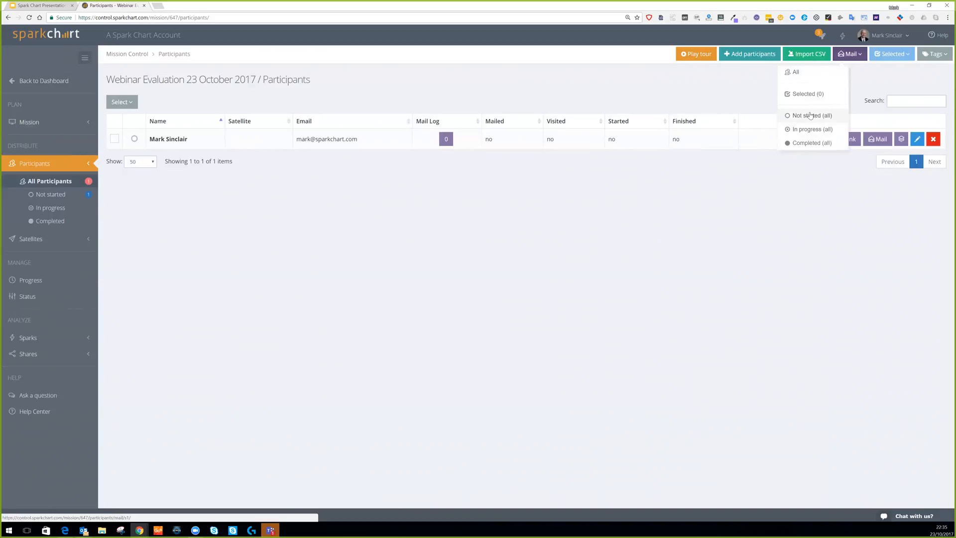
left_click(795, 71)
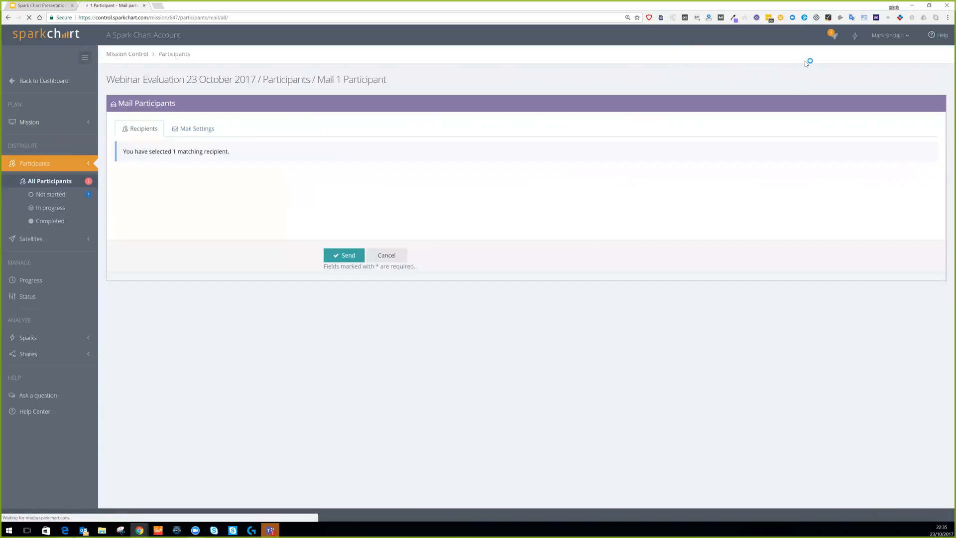
left_click(197, 129)
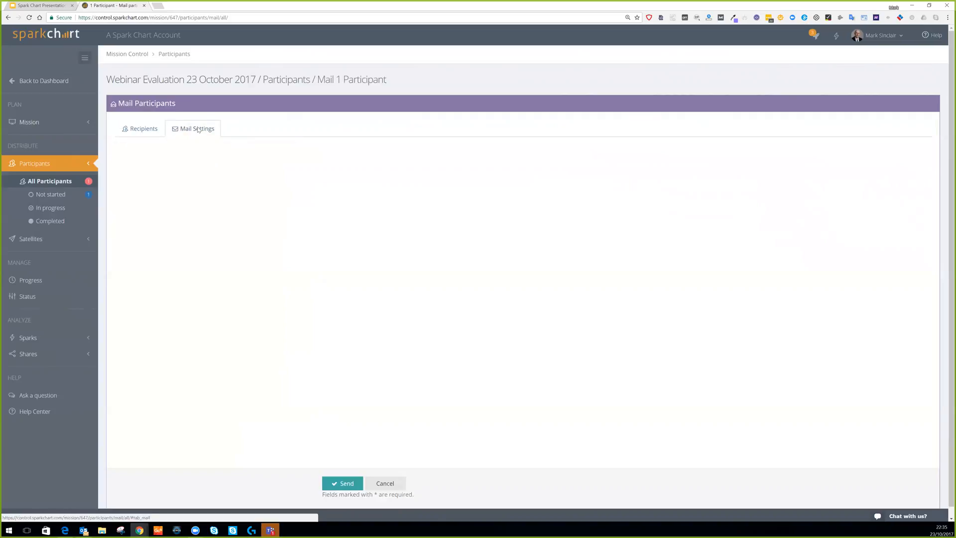
left_click(389, 199)
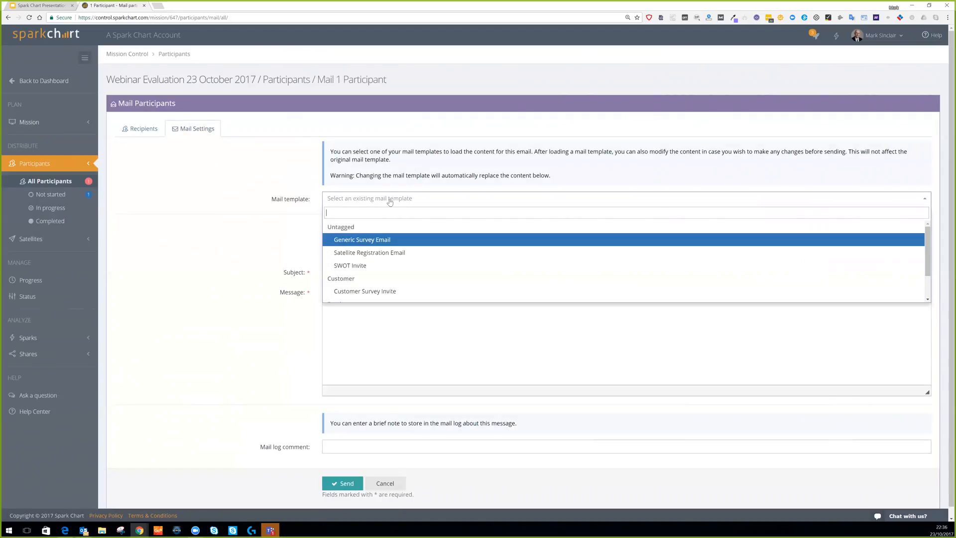
left_click(381, 240)
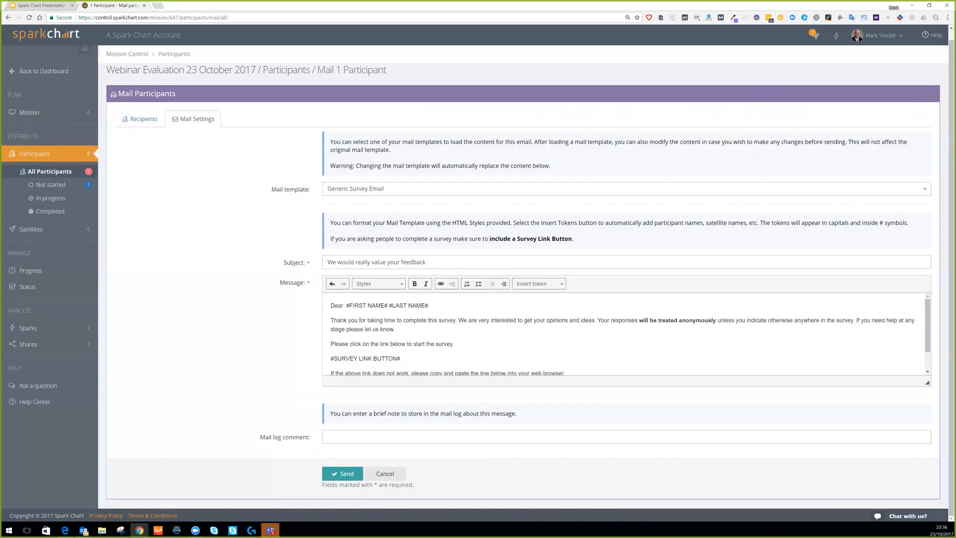
type("Invite to survey")
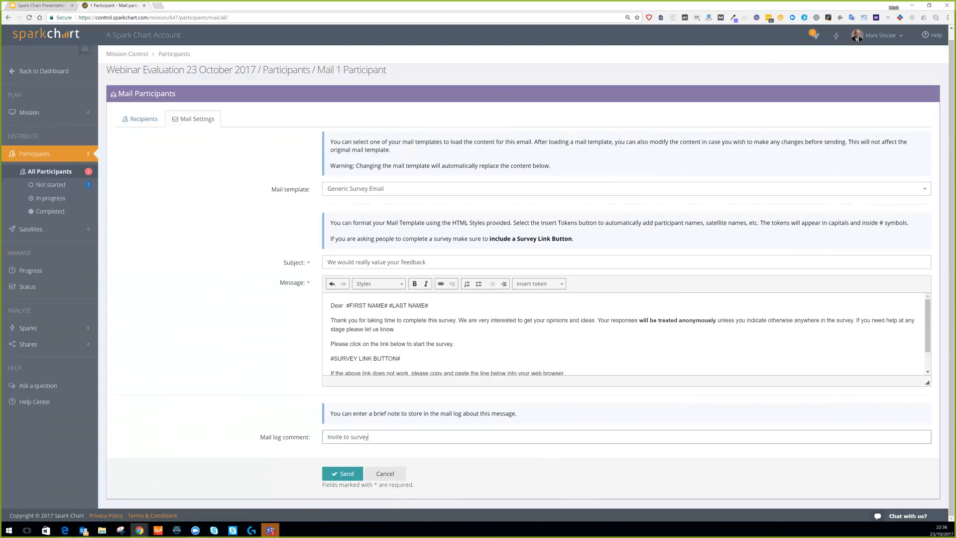
left_click(340, 476)
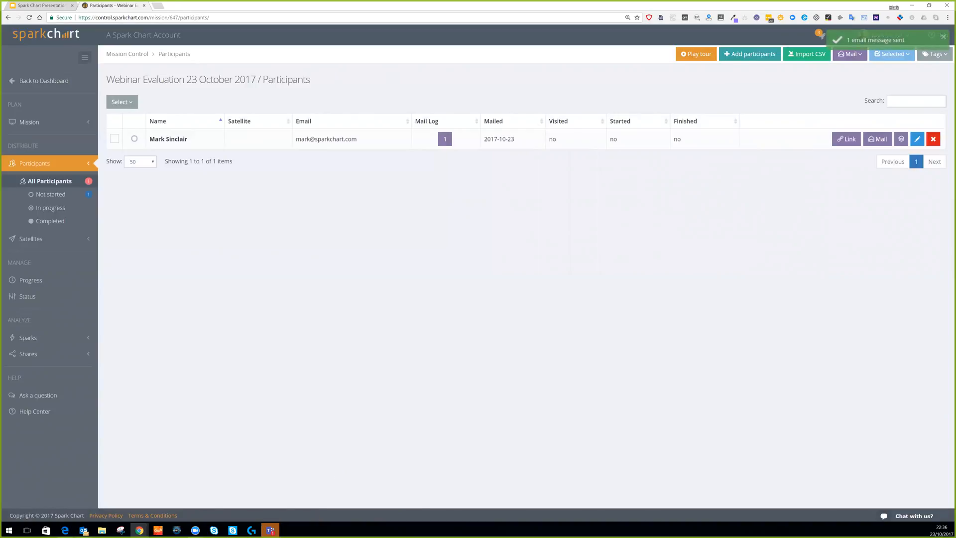
In Outlook, open the 'We would really value your feedback' invitation and follow its survey link.
key("alt+Tab")
key("Return")
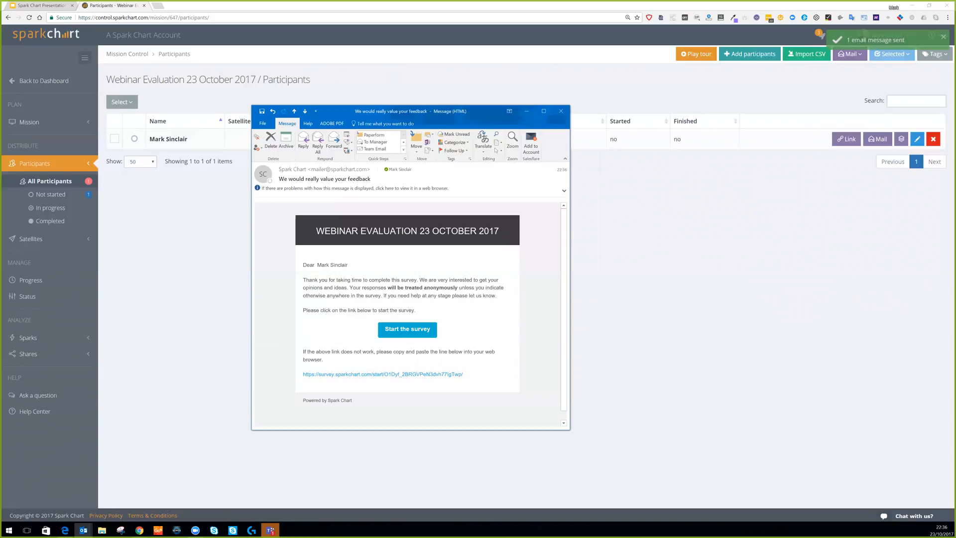
left_click(412, 331)
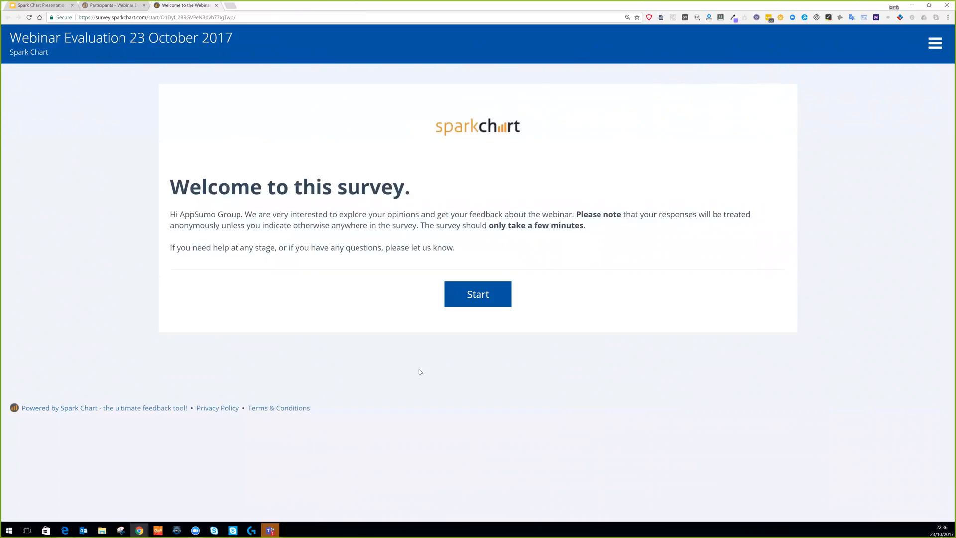
Start the survey and look through its About You and About the Webinar questions.
key("Return")
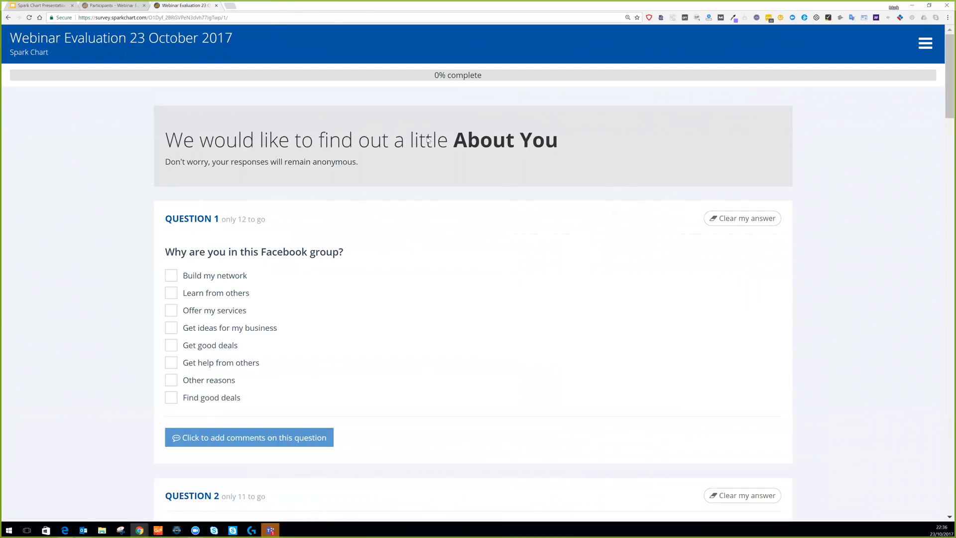
scroll(421, 150, "down", 7)
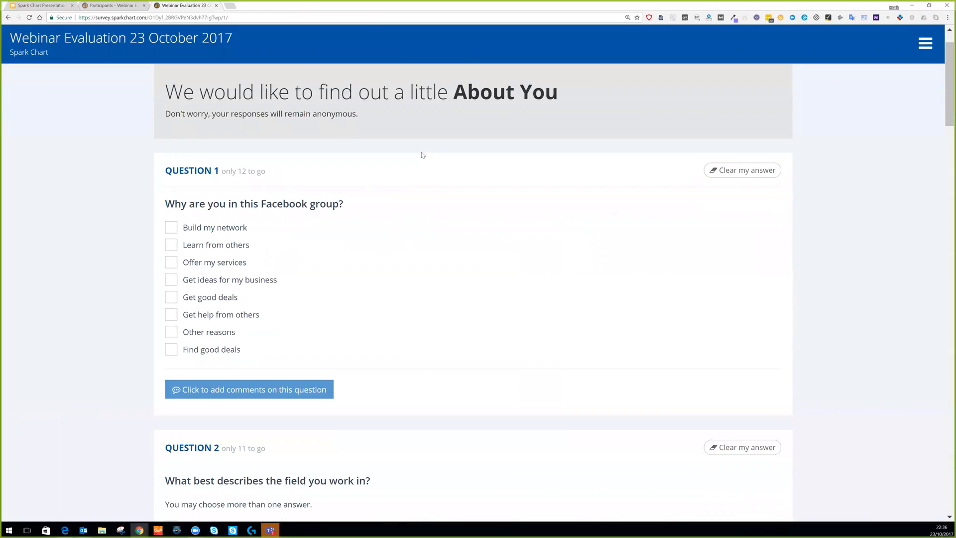
scroll(425, 162, "up", 1)
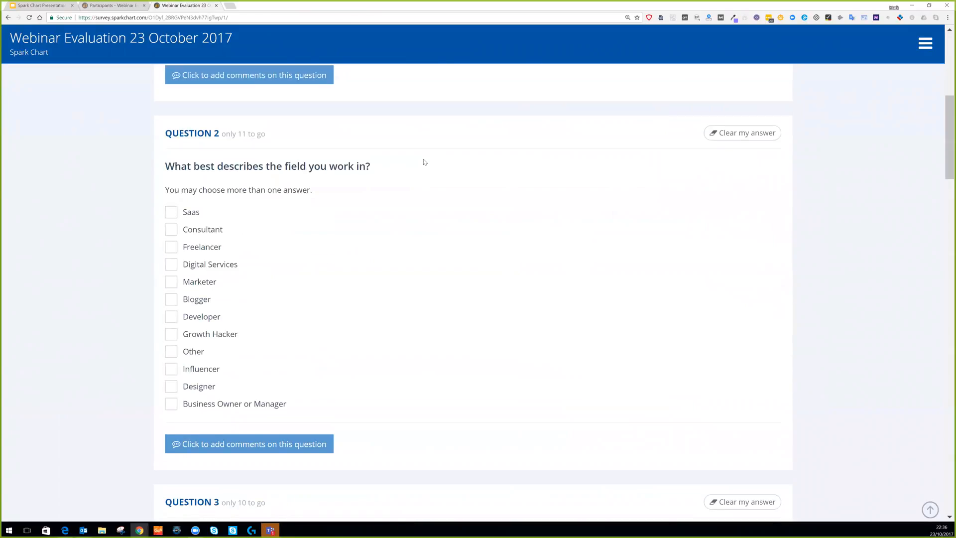
scroll(424, 162, "down", 3)
scroll(424, 161, "down", 8)
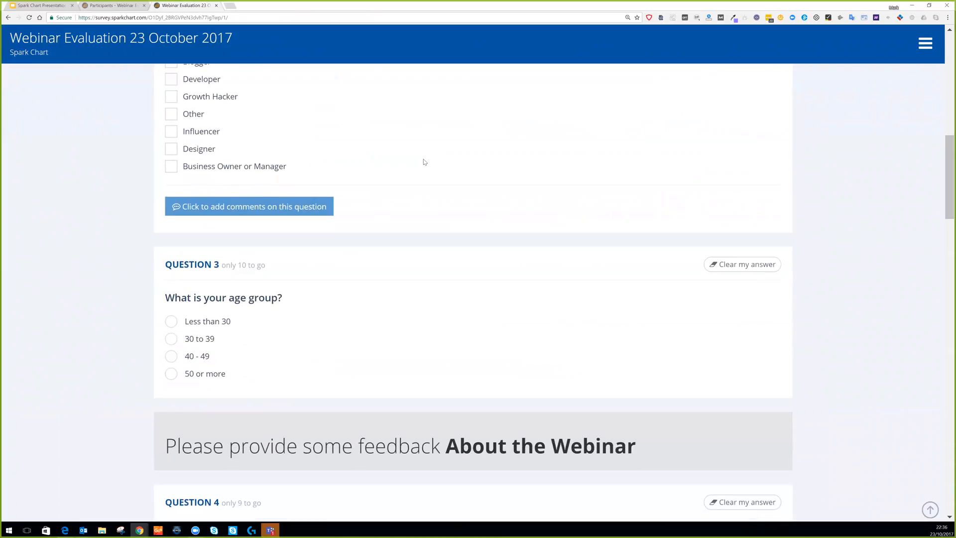
scroll(423, 162, "down", 6)
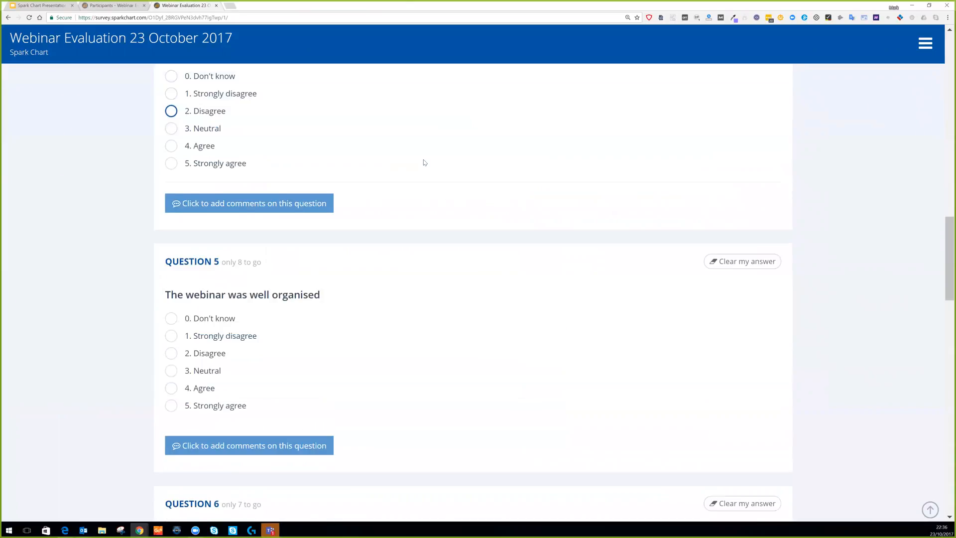
scroll(251, 52, "up", 10)
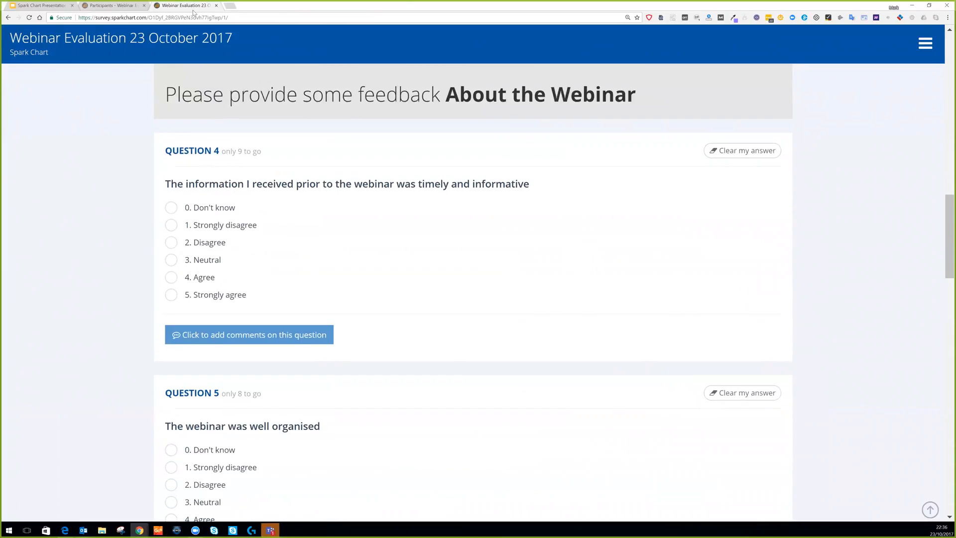
Detach the survey tab into its own browser window and restore it down to a smaller size.
left_click_drag(185, 6, 189, 21)
left_click_drag(375, 83, 60, 15)
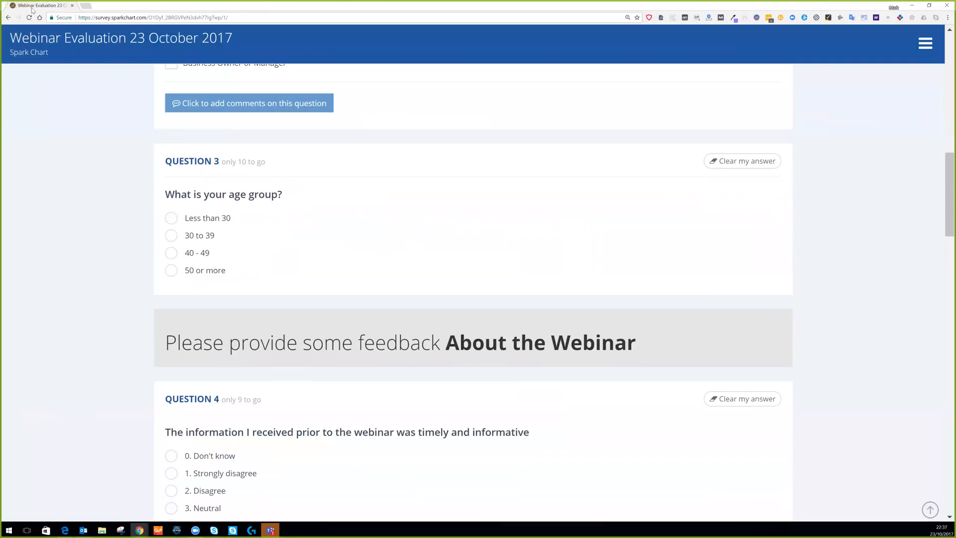
left_click(929, 6)
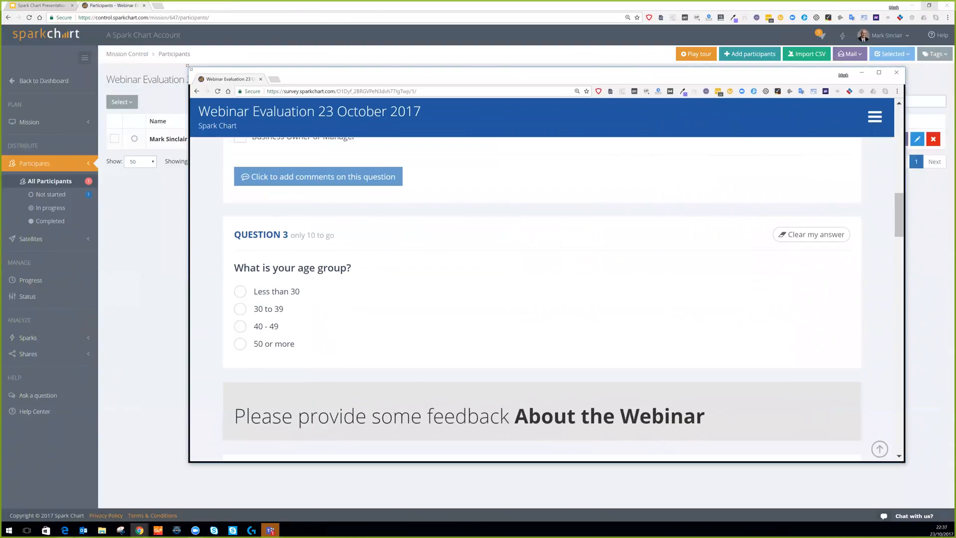
Narrow the survey window to a phone-like width and tick Saas under Question 2.
left_click_drag(188, 65, 698, 61)
scroll(808, 165, "up", 5)
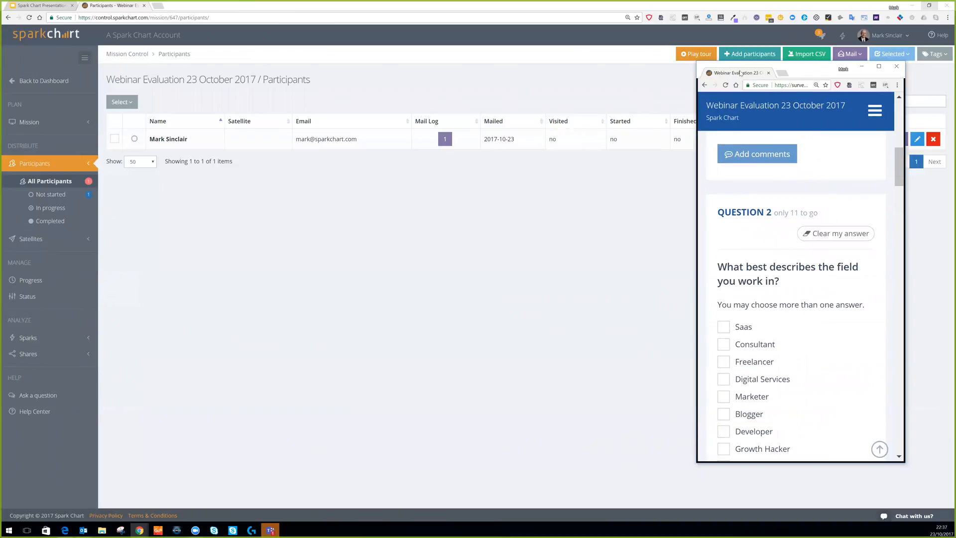
left_click_drag(741, 74, 444, 94)
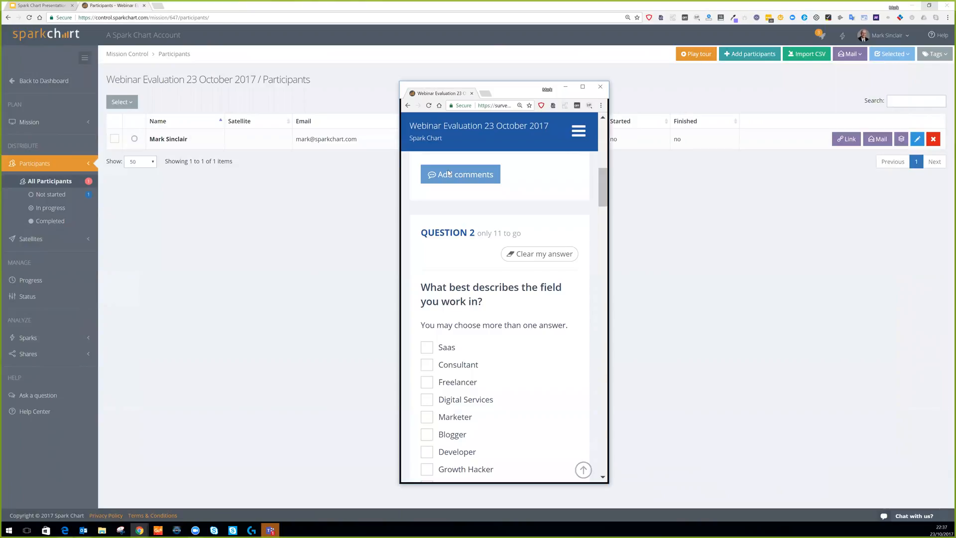
scroll(448, 172, "down", 3)
left_click(428, 198)
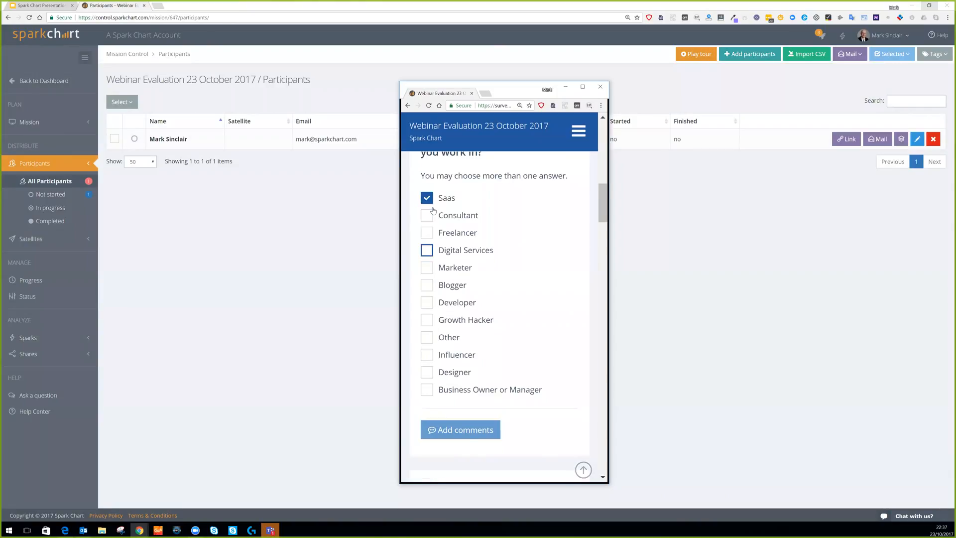
Scroll further down the mobile-sized survey, then maximize the window.
scroll(433, 211, "down", 10)
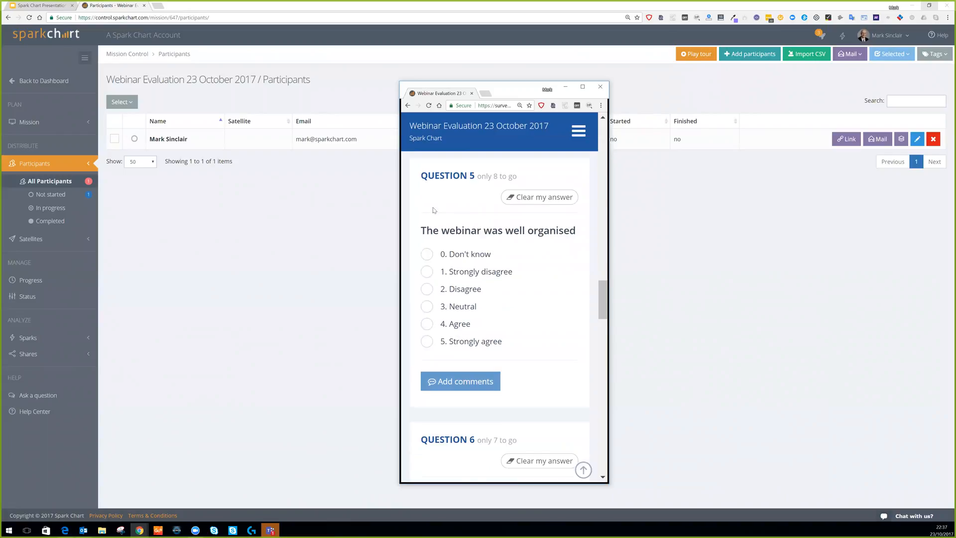
scroll(433, 211, "down", 5)
left_click(583, 86)
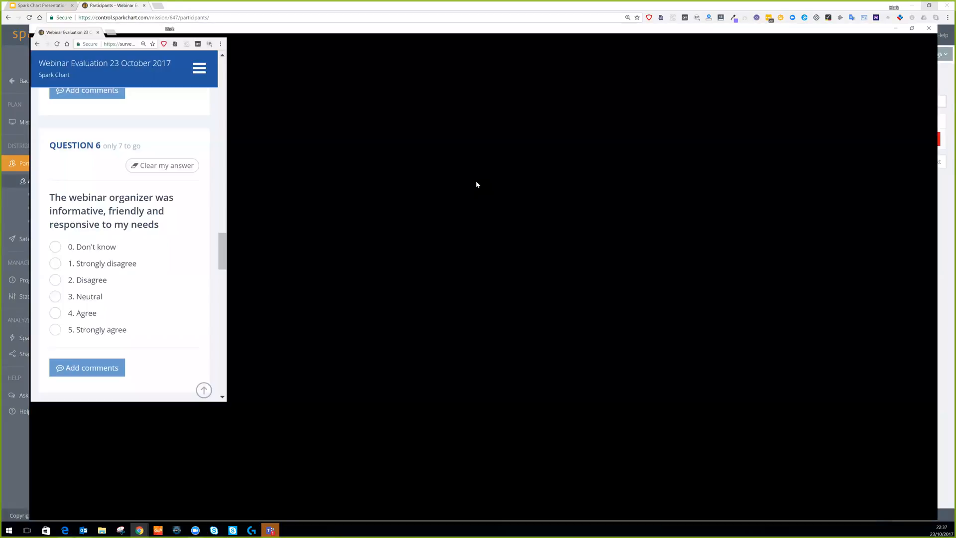
Answer Question 7 with 5. Strongly agree and save the survey answers.
scroll(309, 203, "down", 2)
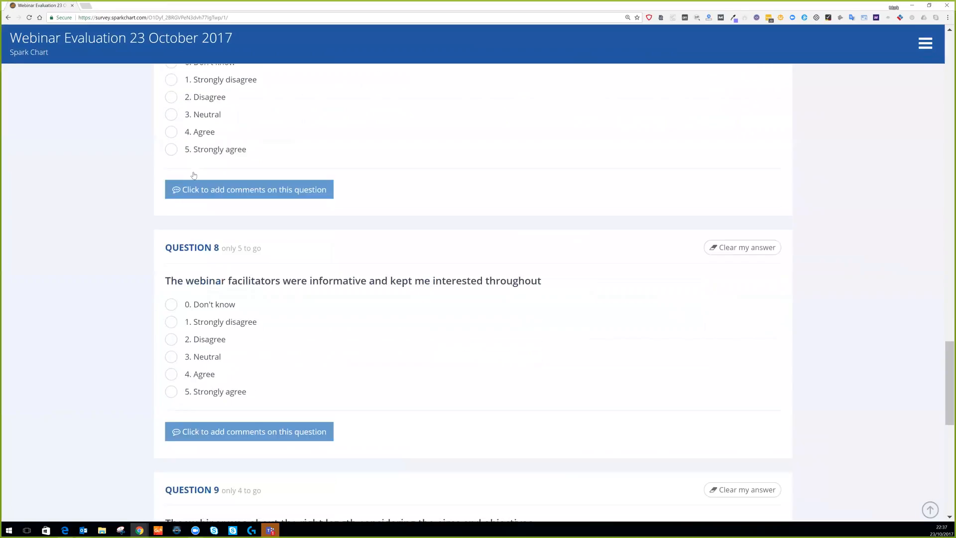
left_click(199, 112)
scroll(316, 288, "down", 1)
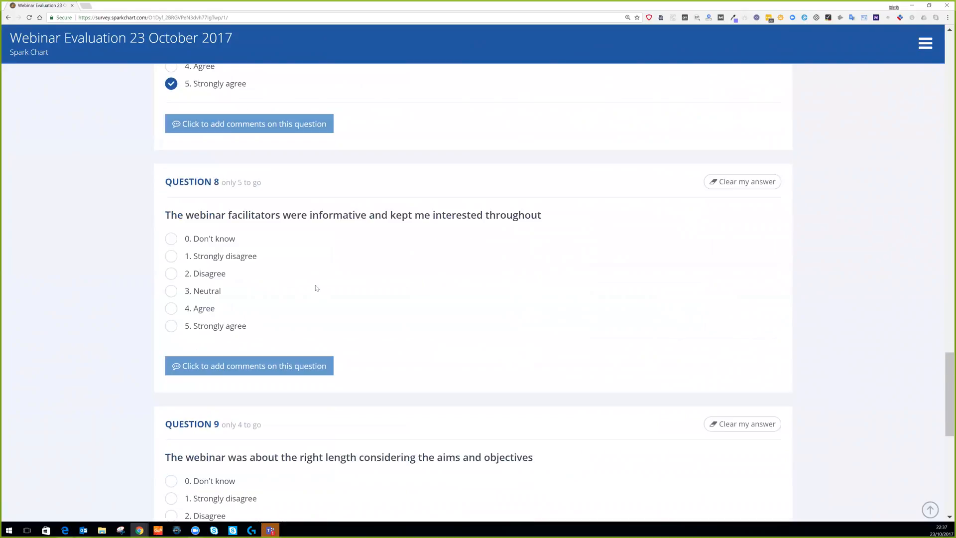
scroll(316, 287, "down", 9)
left_click(182, 449)
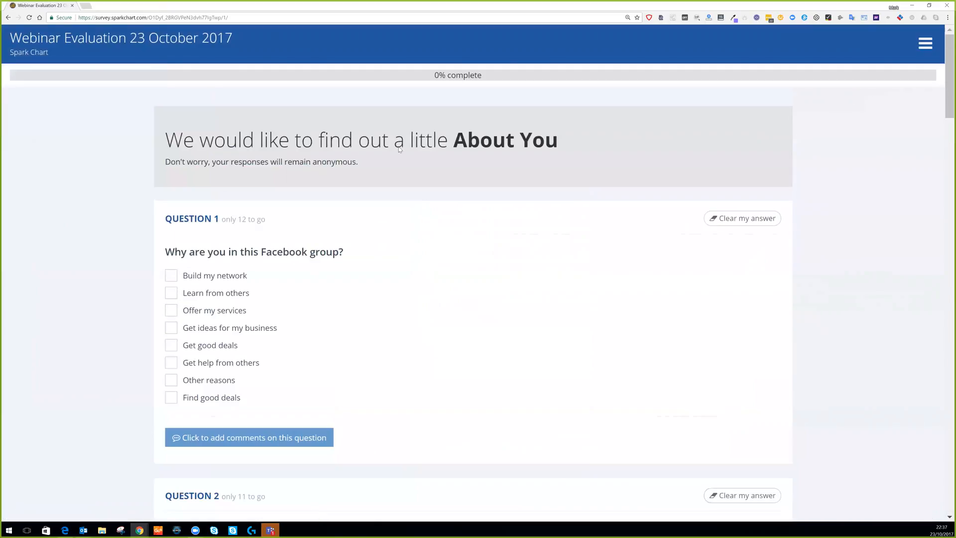
Move the survey tab into the main Spark Chart window and page ahead to Question 12.
left_click_drag(48, 7, 168, 7)
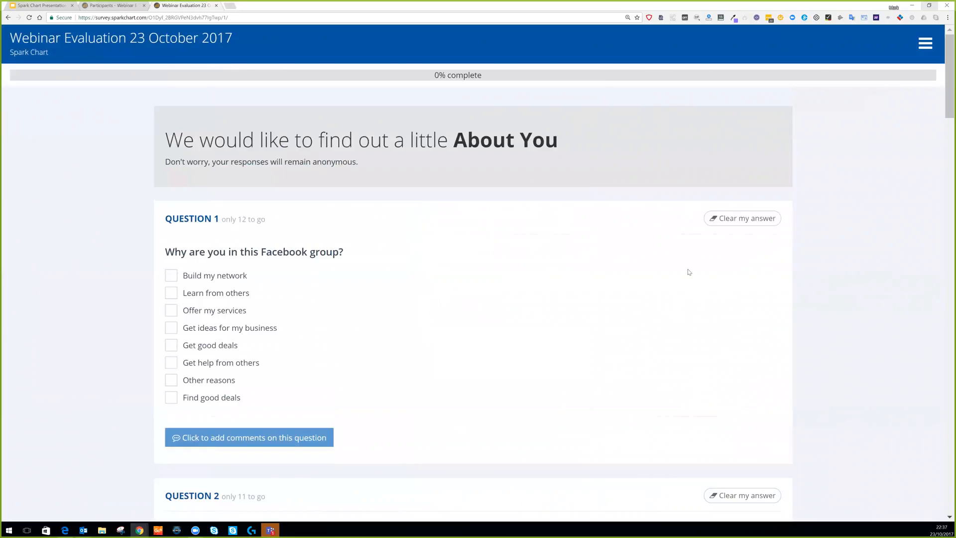
scroll(689, 271, "down", 4)
scroll(689, 271, "down", 17)
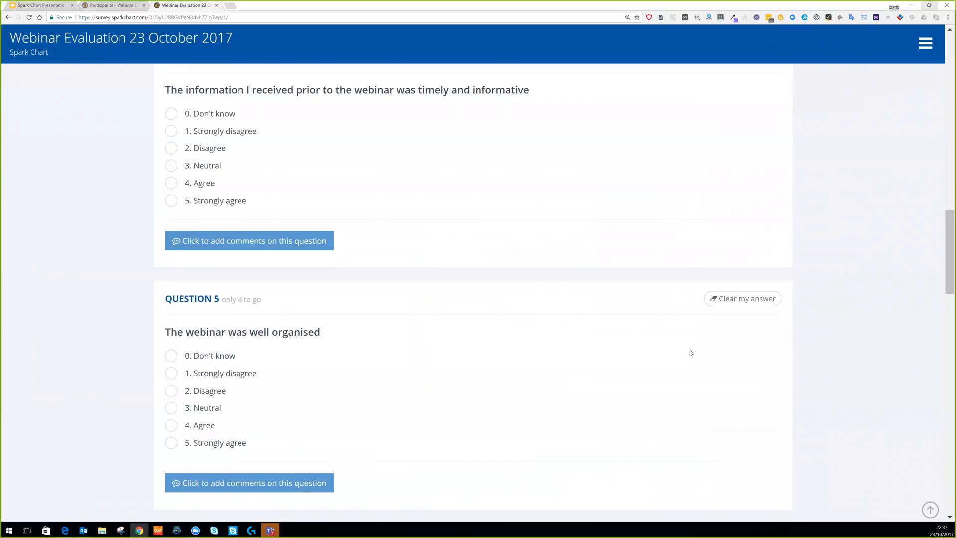
scroll(690, 352, "down", 8)
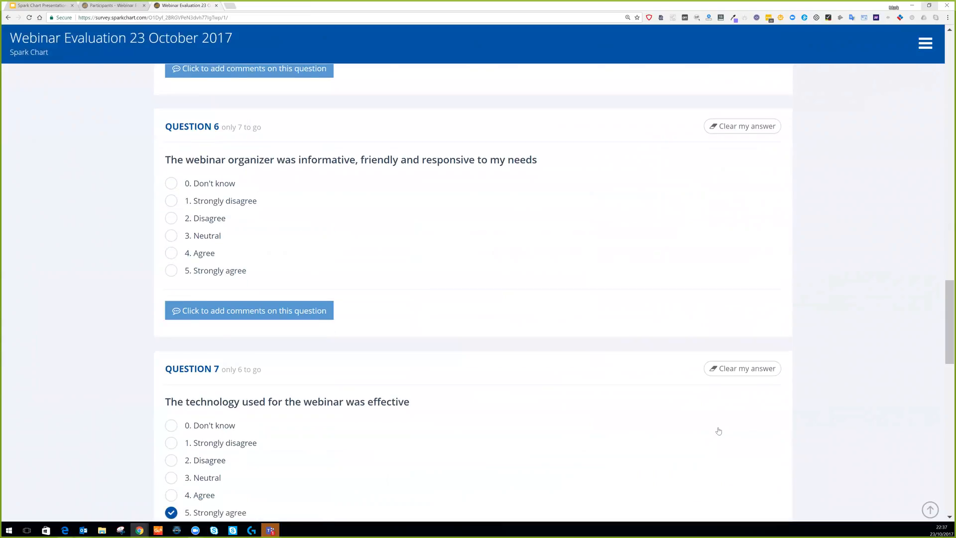
scroll(718, 430, "down", 16)
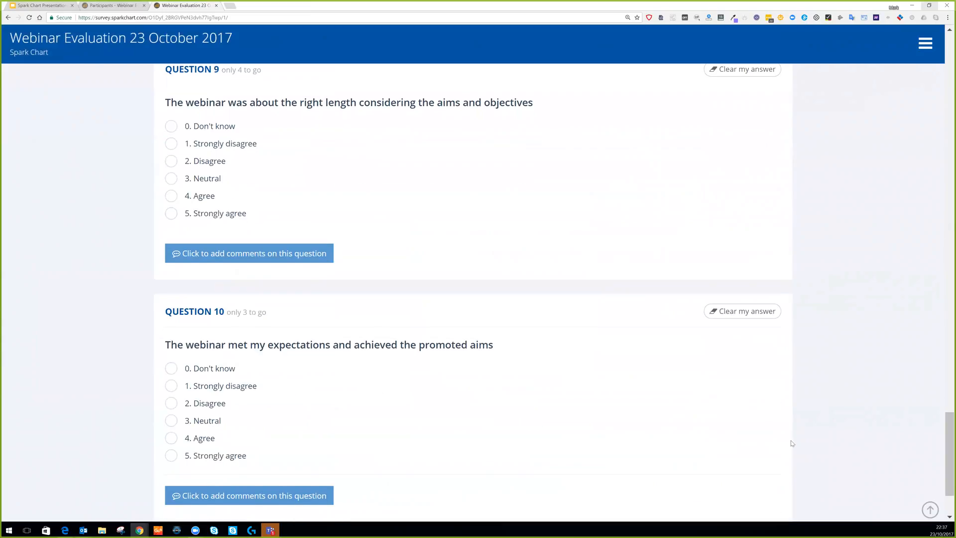
scroll(791, 443, "down", 2)
left_click(774, 449)
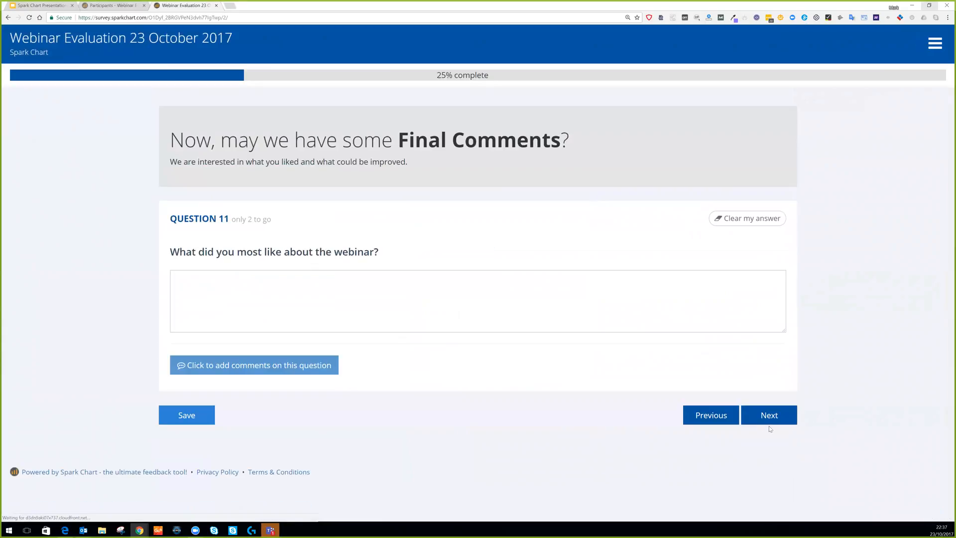
left_click(767, 415)
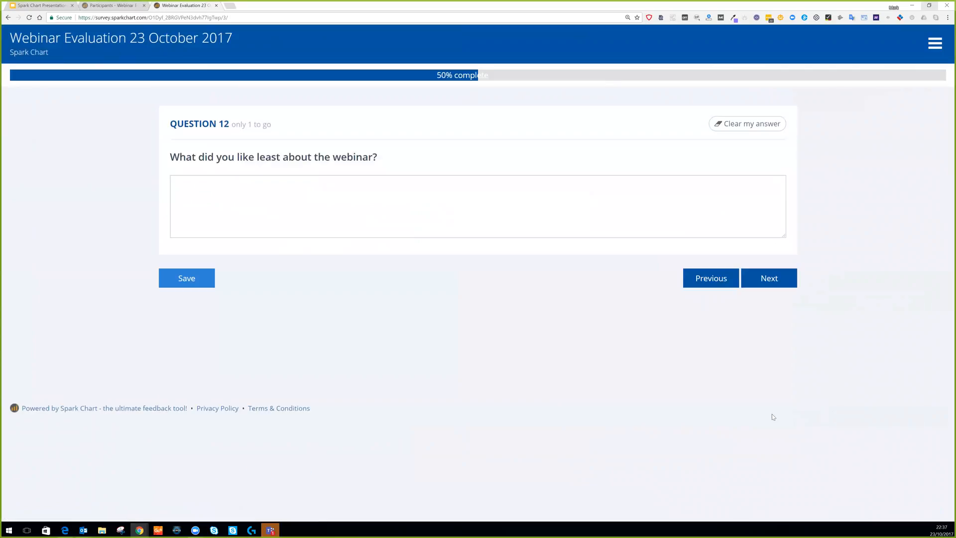
Page back to the first survey page and return to the project's Participants list.
left_click(705, 280)
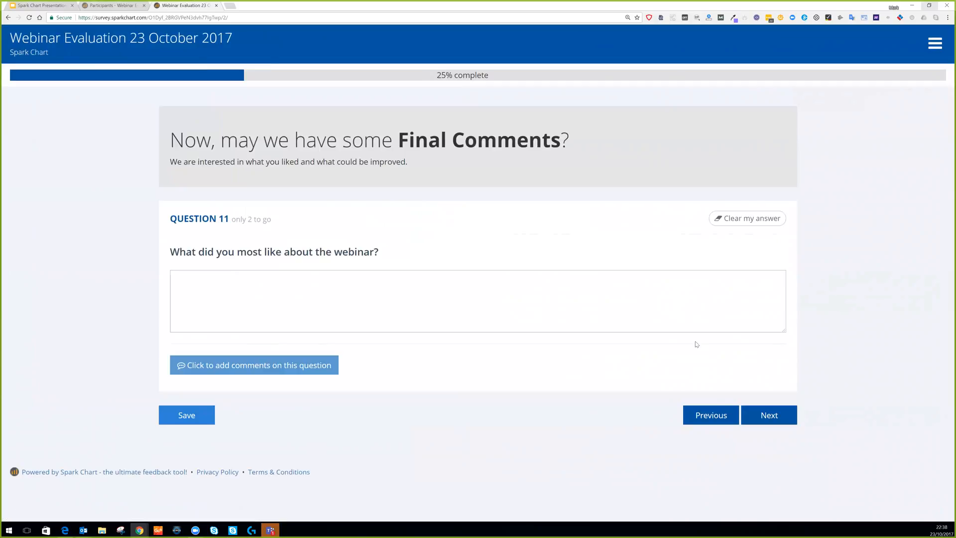
left_click(697, 417)
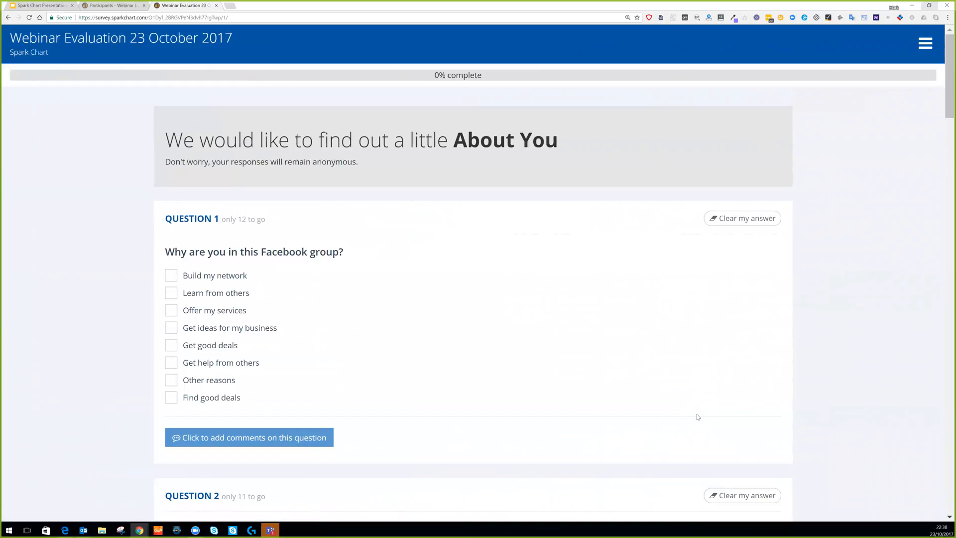
left_click(118, 8)
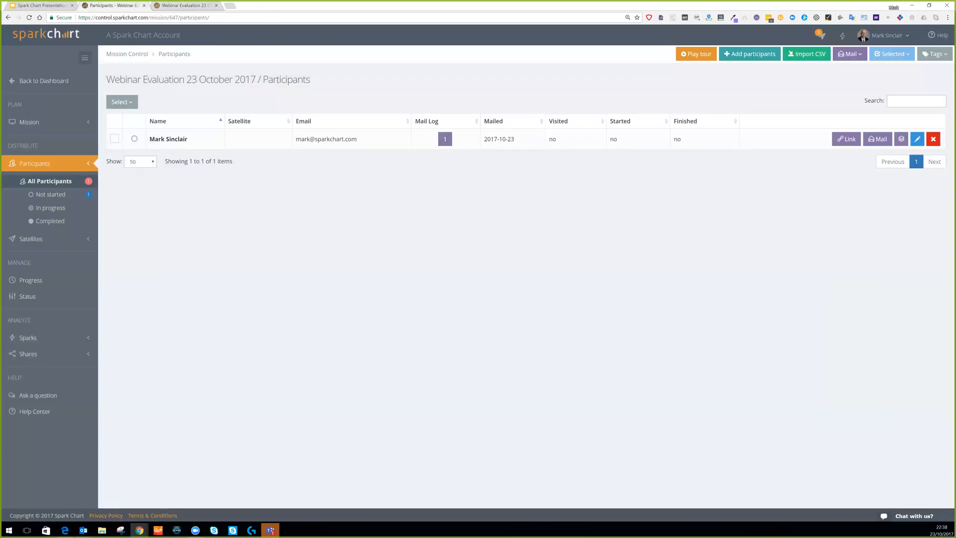
Add a satellite named 'Facebook Group' with registration set to None, save it, and show its link.
left_click(26, 240)
left_click(41, 260)
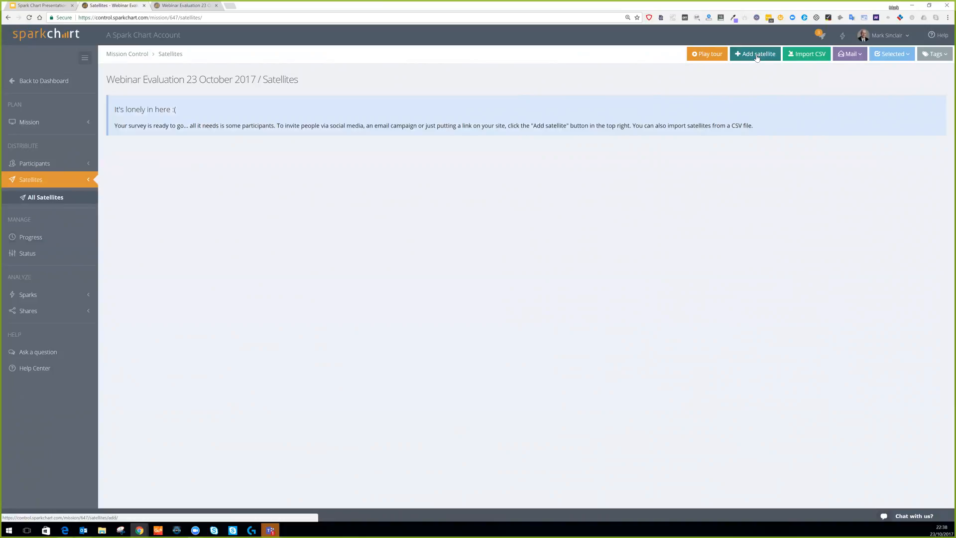
left_click(757, 56)
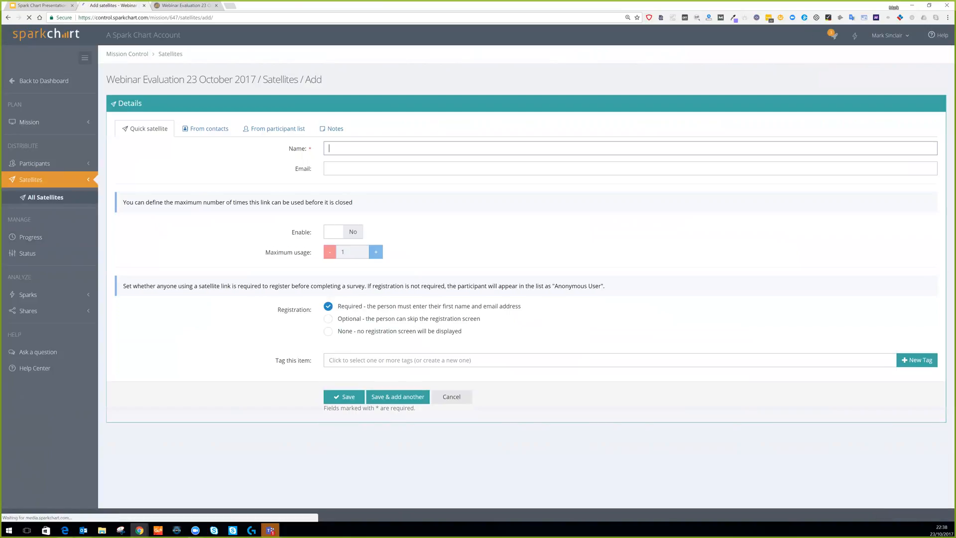
type("Facebook G")
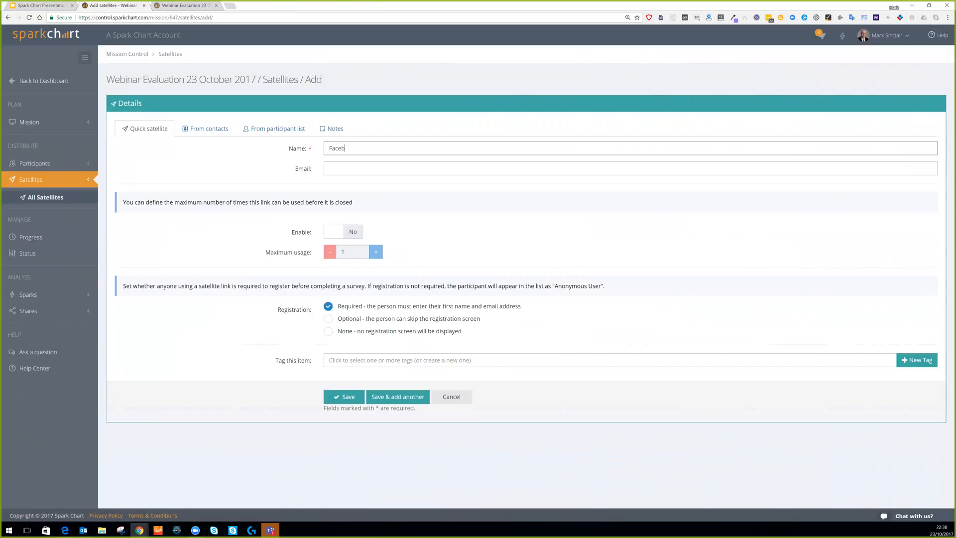
type("roup")
left_click(329, 333)
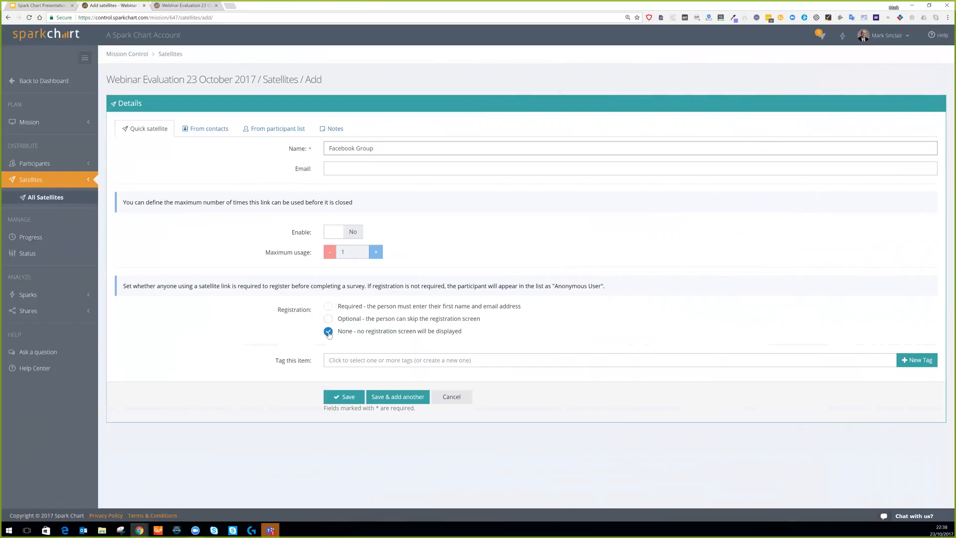
left_click(347, 398)
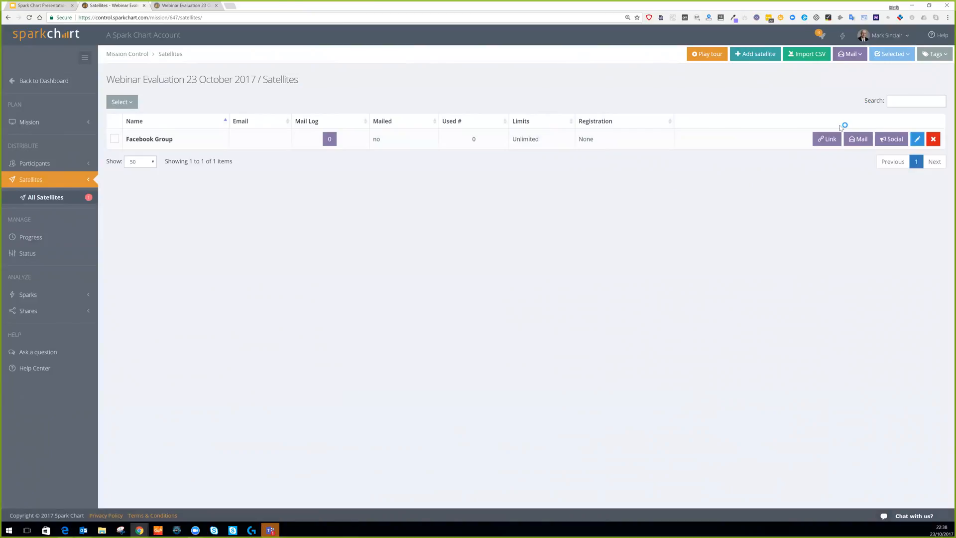
left_click(827, 139)
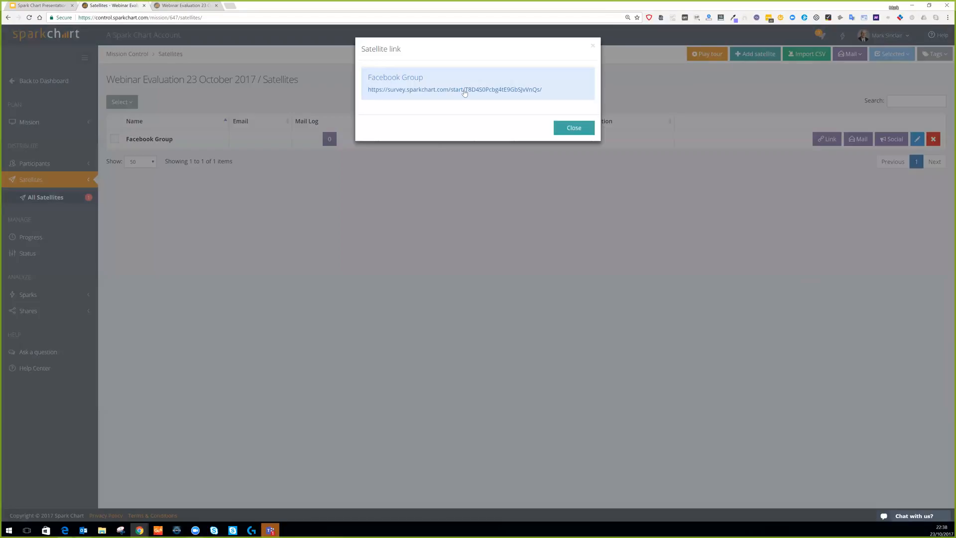
Copy the Facebook Group satellite's survey link address, then return to the Google Slides presentation.
right_click(464, 93)
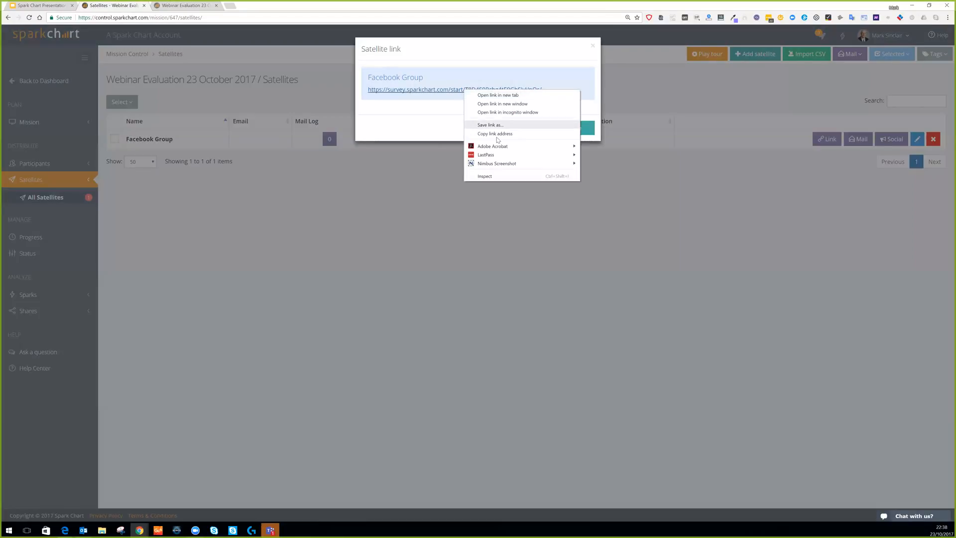
left_click(498, 132)
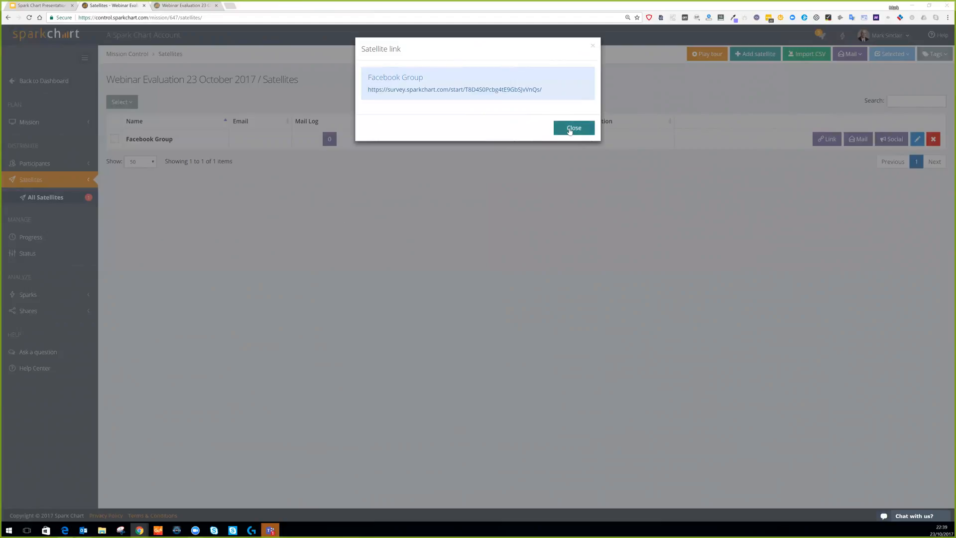
left_click(593, 47)
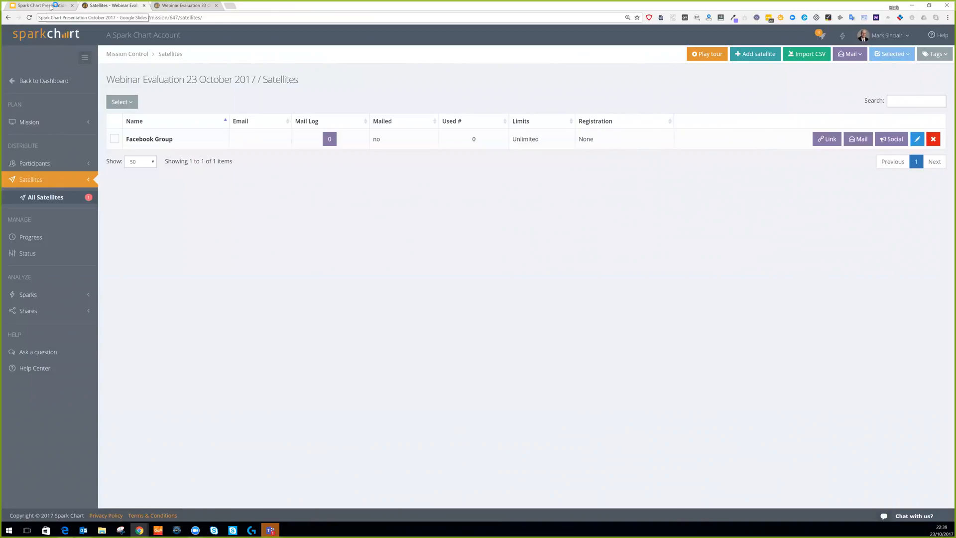
left_click(38, 5)
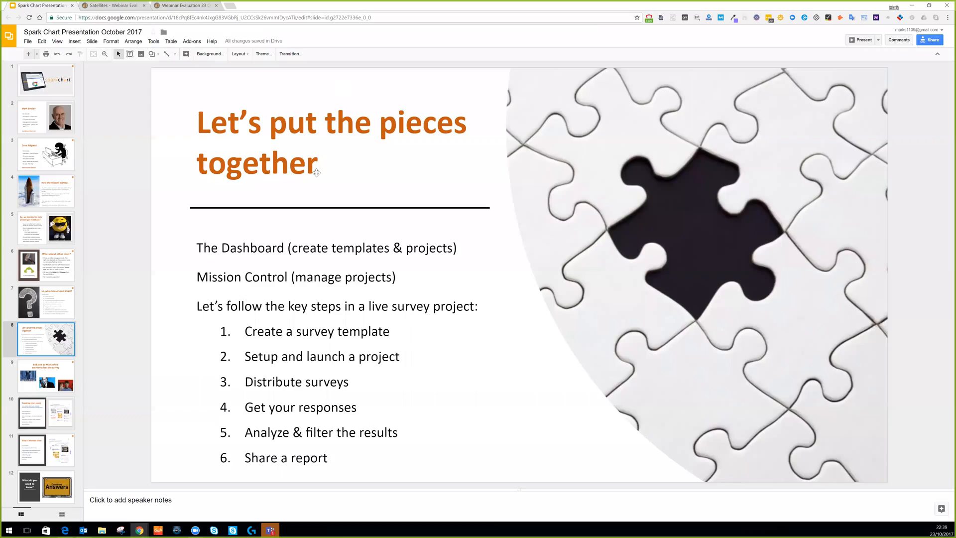
scroll(655, 183, "down", 1)
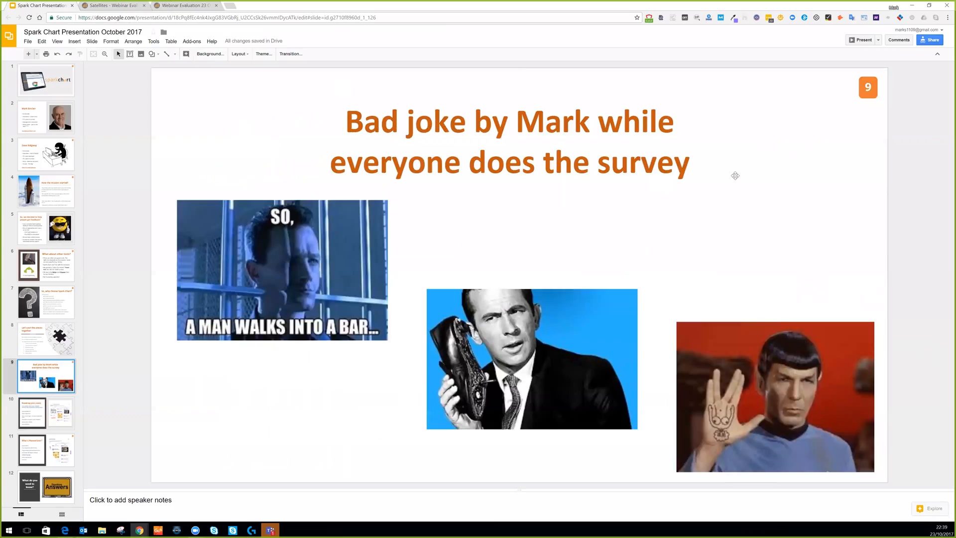
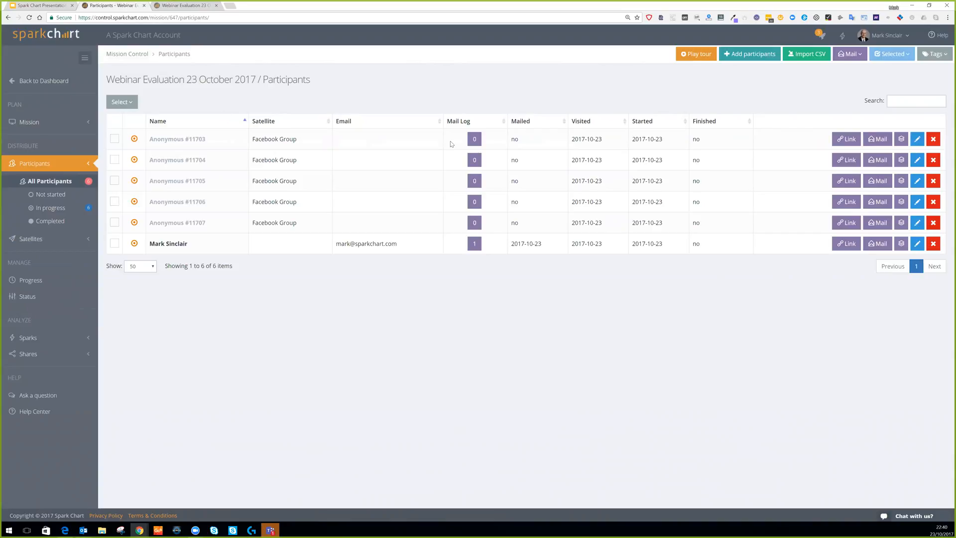
Reload the Participants list repeatedly until 9 entries show, including new Facebook Group respondents.
left_click(30, 17)
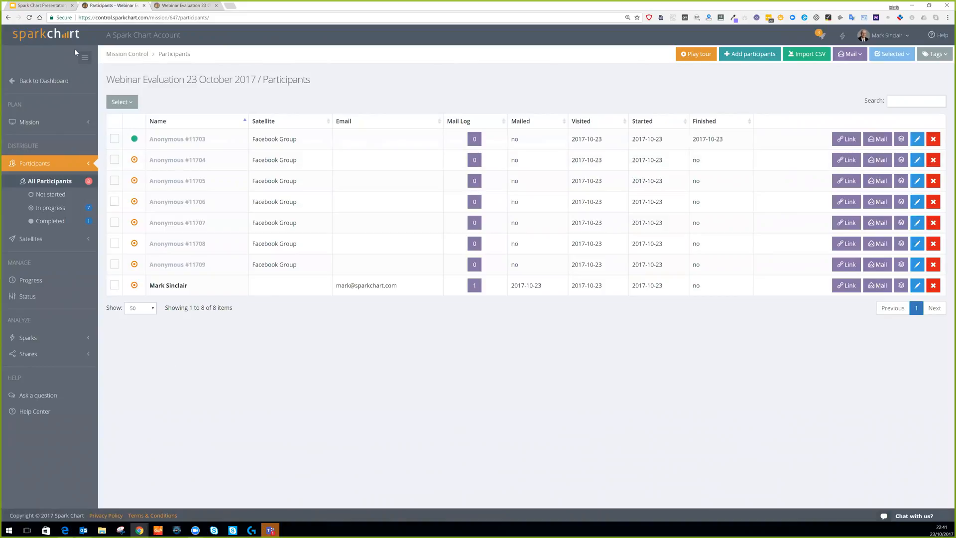
left_click(30, 18)
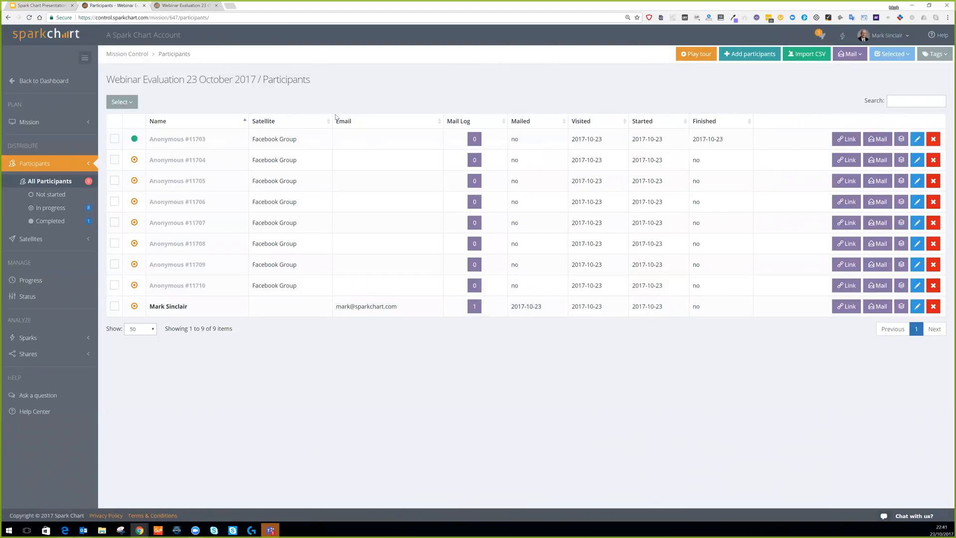
left_click(30, 18)
Create a Spark named 'Facebook feedback' described as 'Feedback on the webinar from all participants'.
left_click(36, 343)
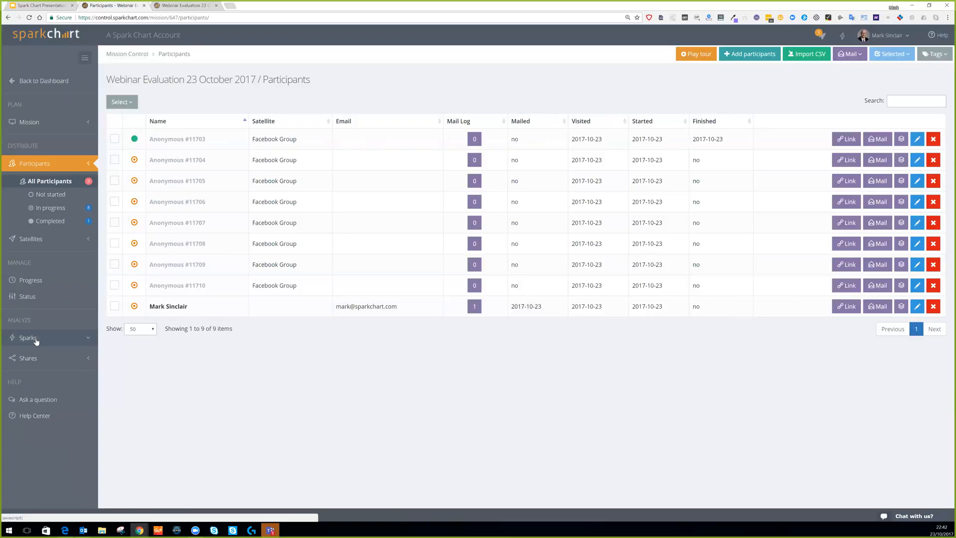
left_click(44, 356)
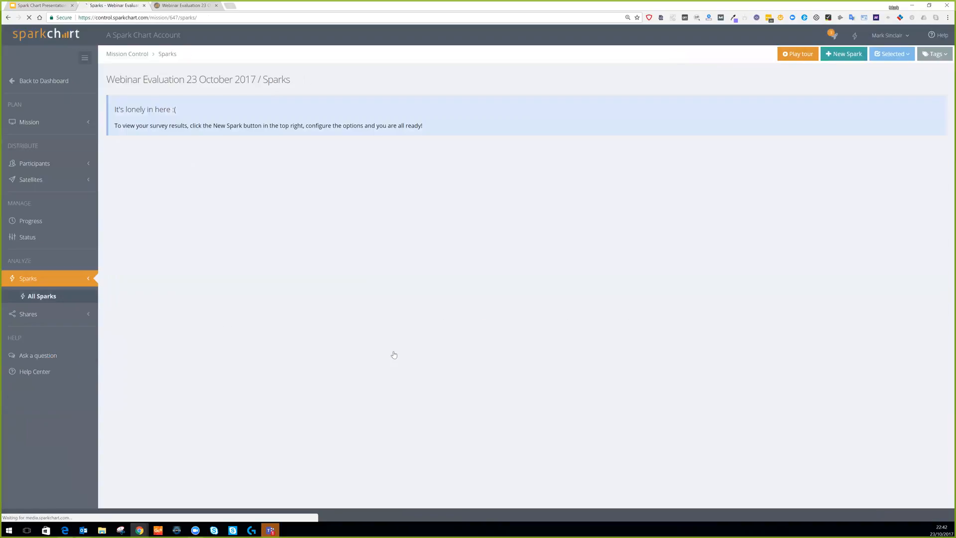
left_click(843, 54)
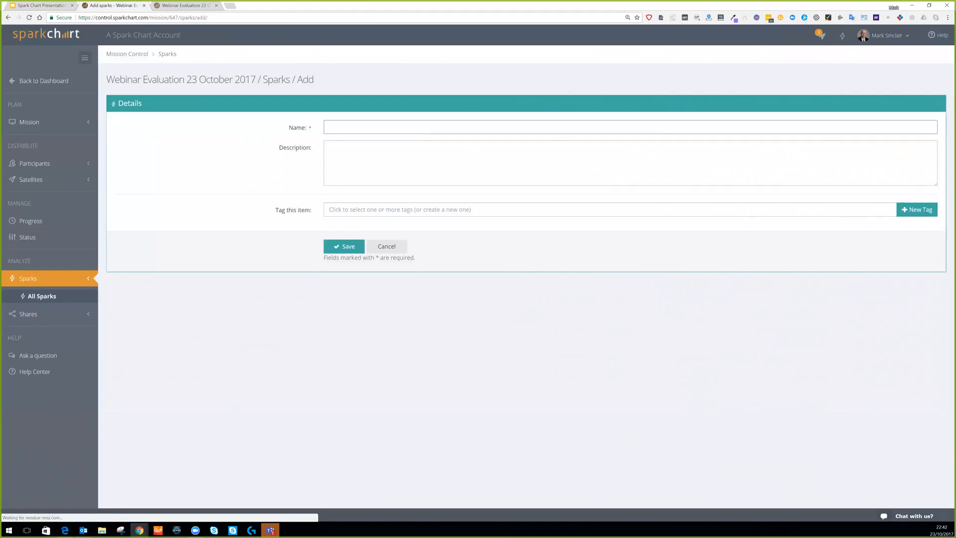
type("Facebook feedback")
key("Tab")
type("Feedbac")
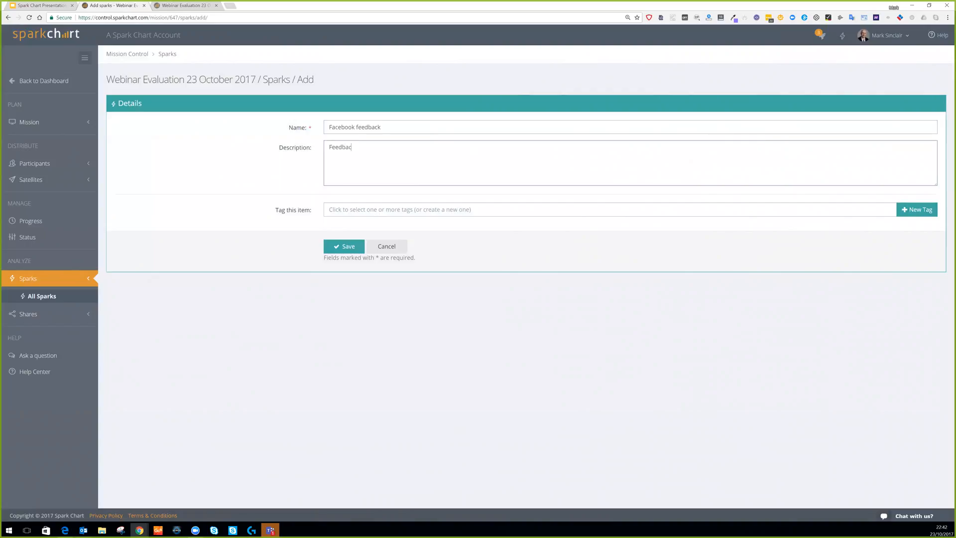
type("k on the webinar from all aprticipants")
key("ctrl+shift+Left")
type("participants")
left_click(347, 249)
left_click(343, 251)
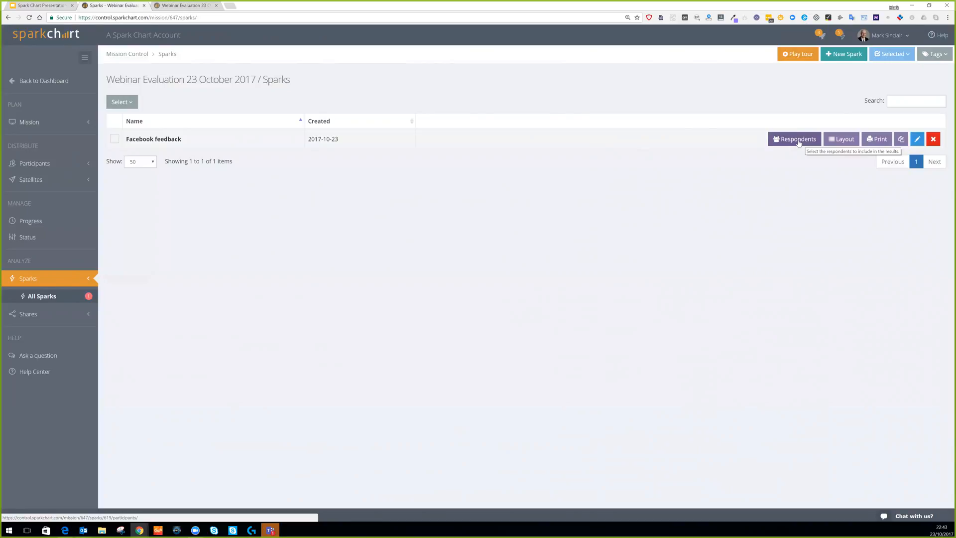
Review the Spark's respondent and satellite options, then cancel without changes.
left_click(798, 143)
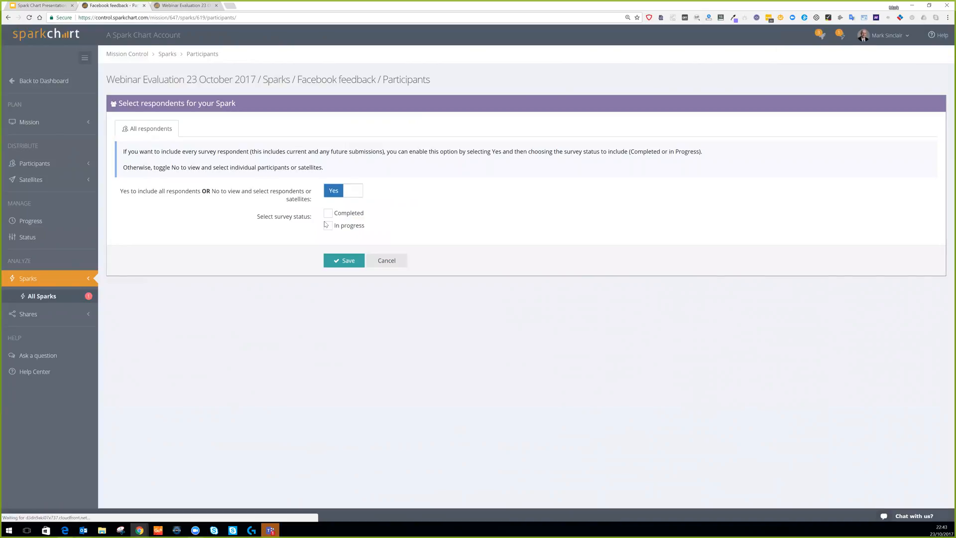
left_click(357, 193)
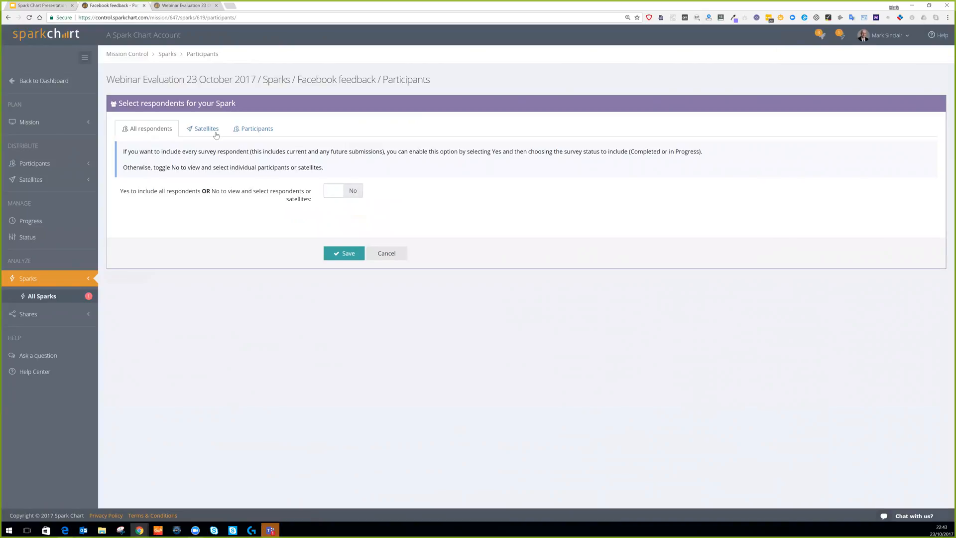
left_click(199, 129)
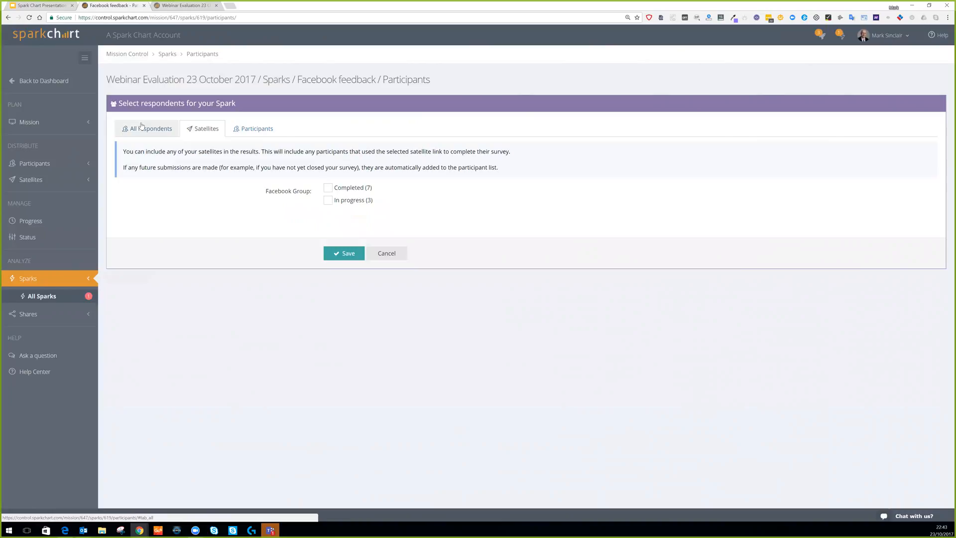
left_click(402, 258)
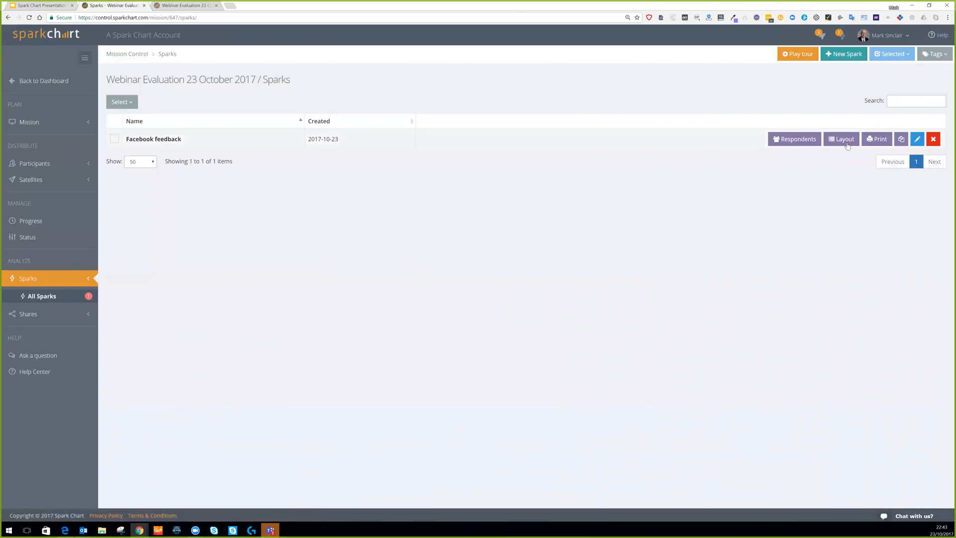
Open the Facebook feedback Spark's Layout and scroll through its per-question results charts.
left_click(846, 142)
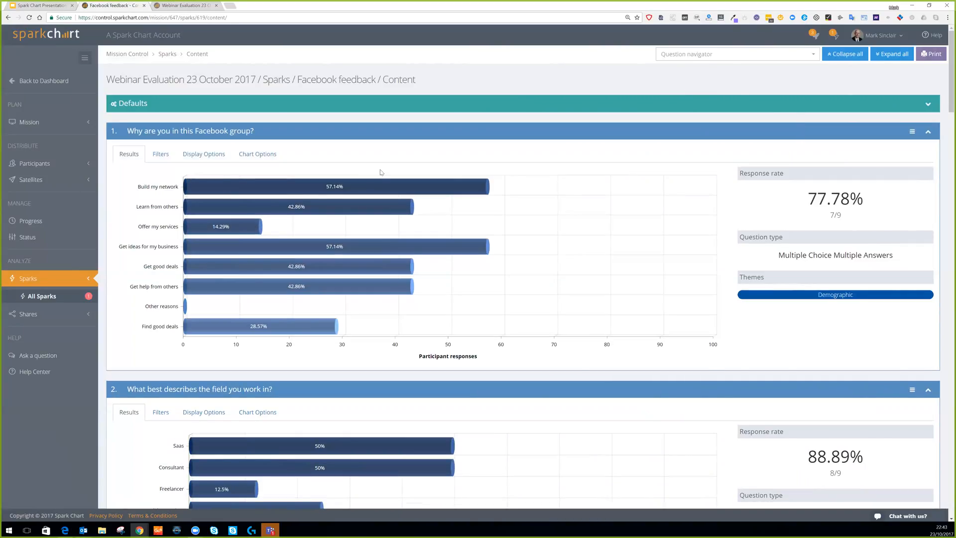
mouse_move(374, 186)
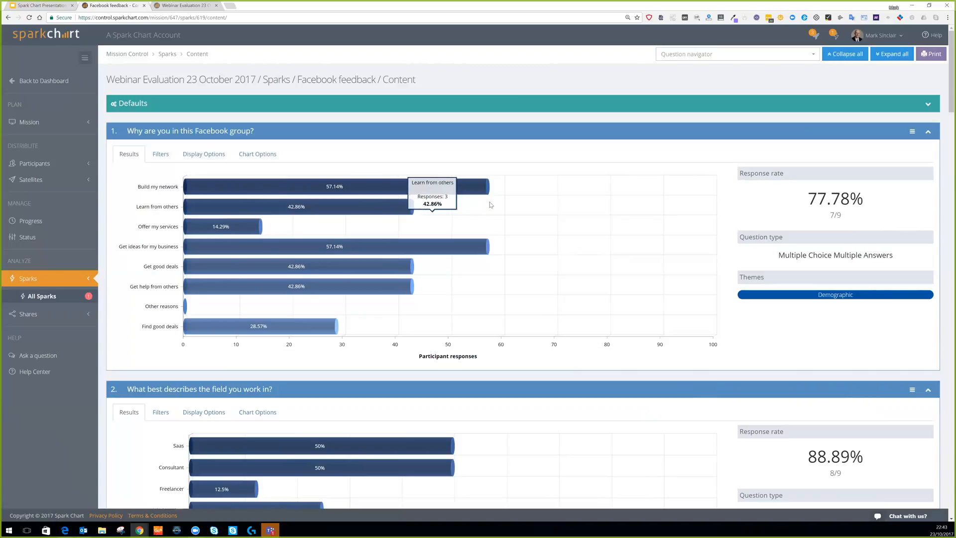
scroll(491, 204, "down", 2)
scroll(495, 211, "down", 6)
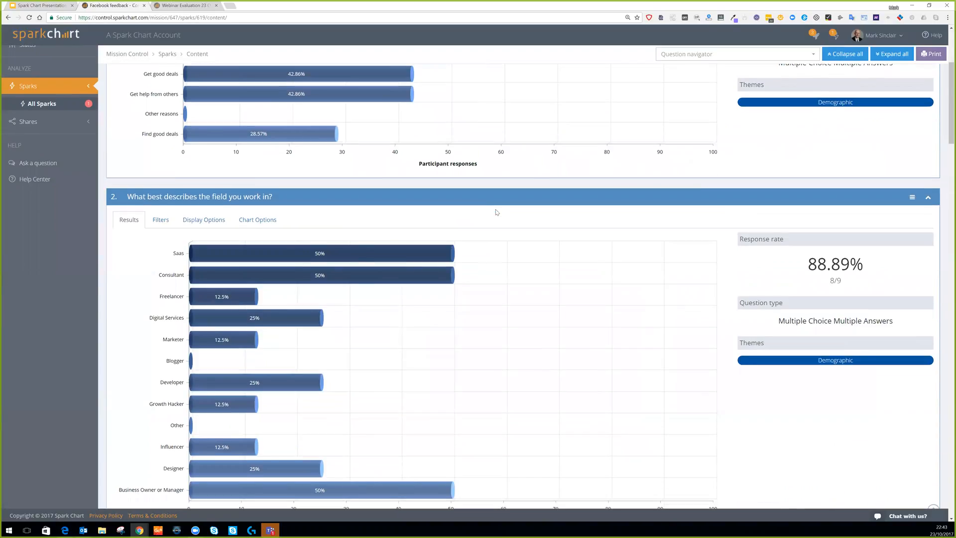
scroll(496, 212, "up", 6)
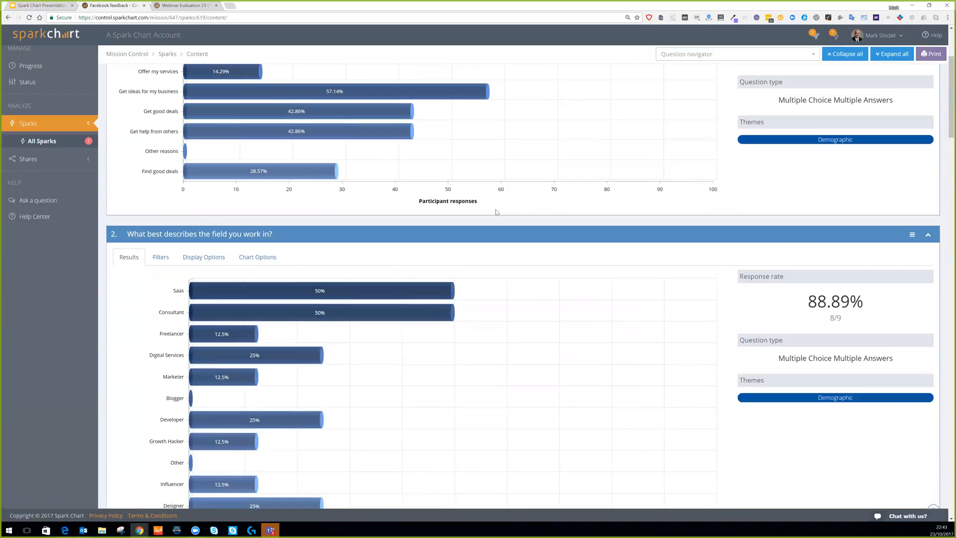
scroll(496, 212, "down", 2)
scroll(496, 212, "down", 5)
scroll(496, 212, "up", 9)
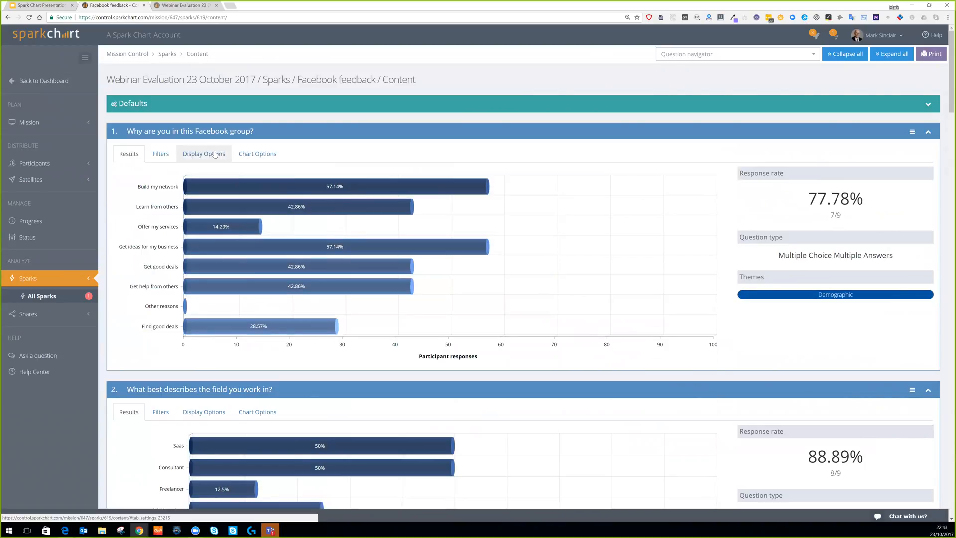
Set question 1's chart type to 3D Donut with Bright colours and update.
left_click(254, 158)
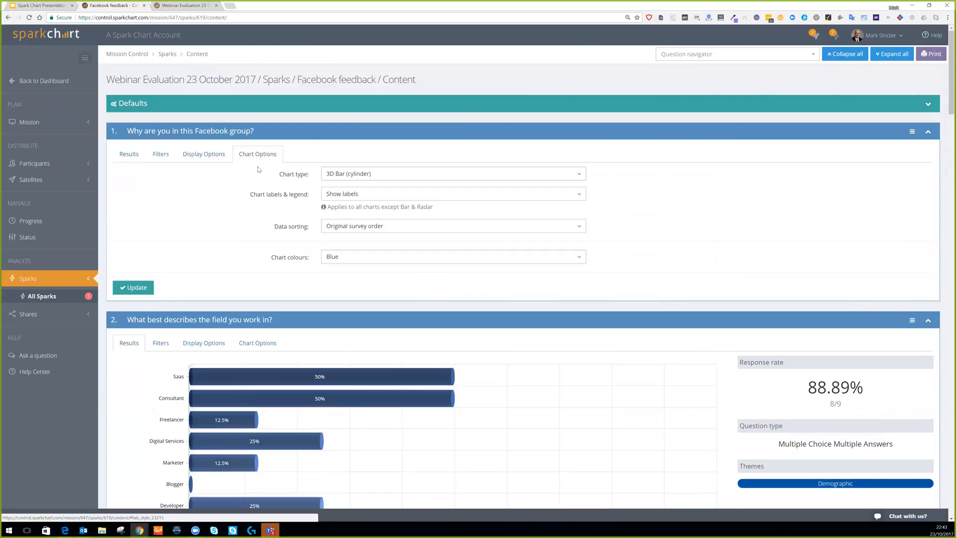
left_click(417, 178)
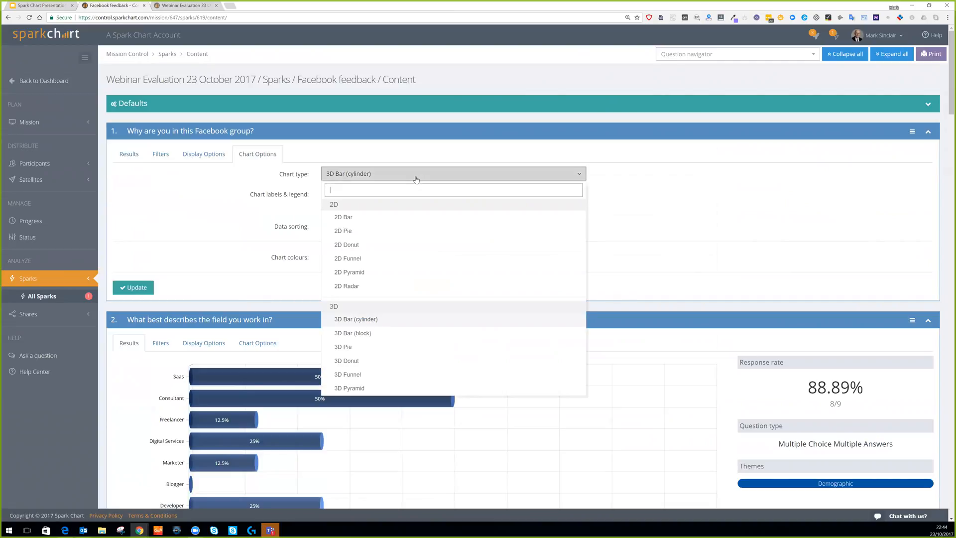
left_click(370, 362)
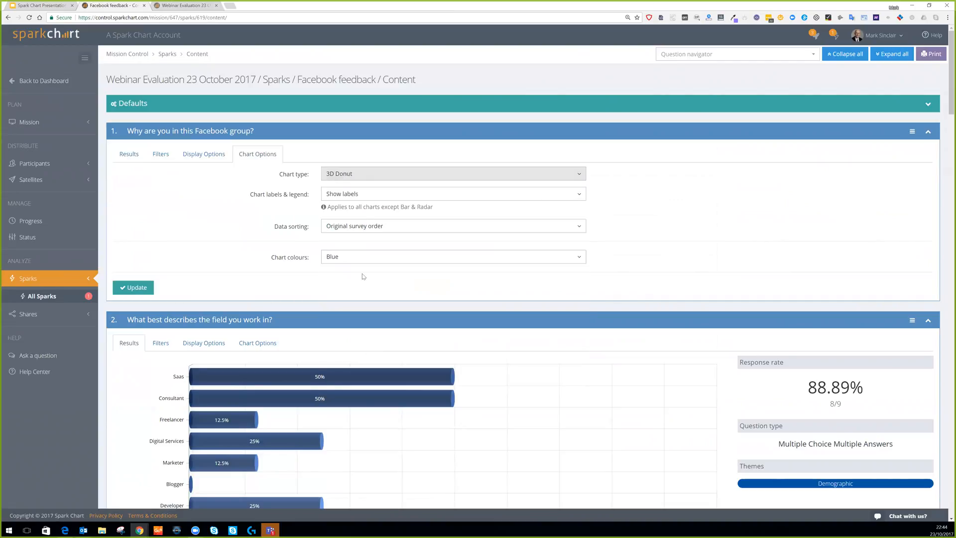
left_click(343, 256)
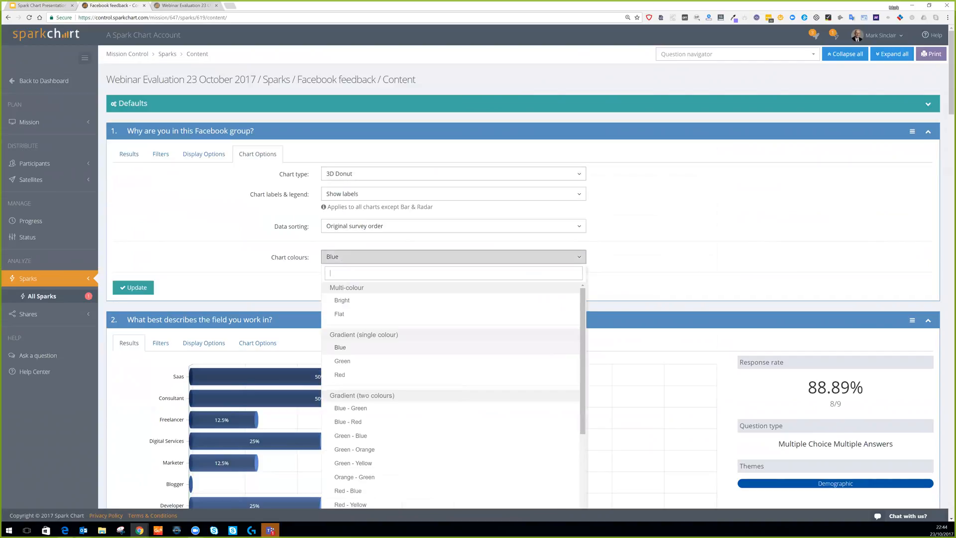
left_click(344, 302)
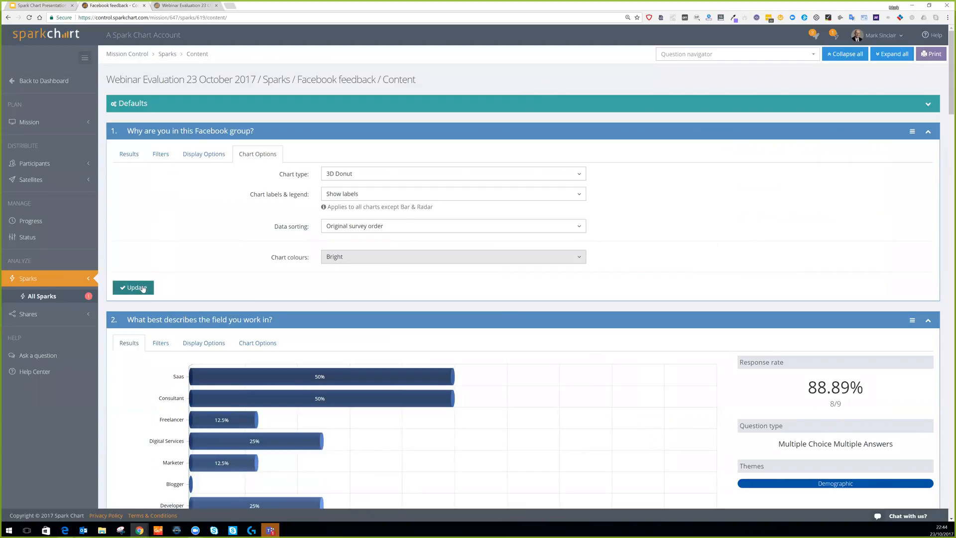
left_click(129, 154)
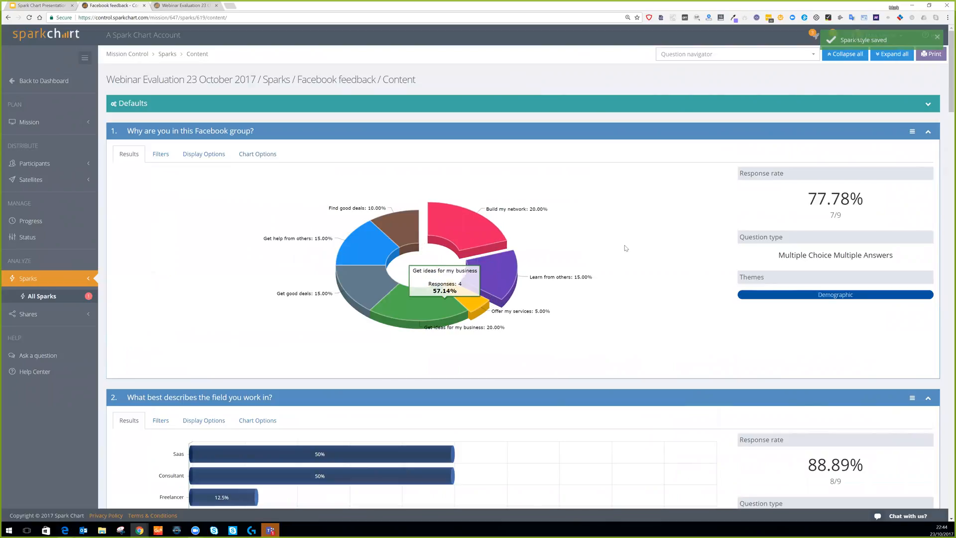
Recheck question 1's chart type and sorting options, keeping the 3D donut unchanged.
left_click(258, 155)
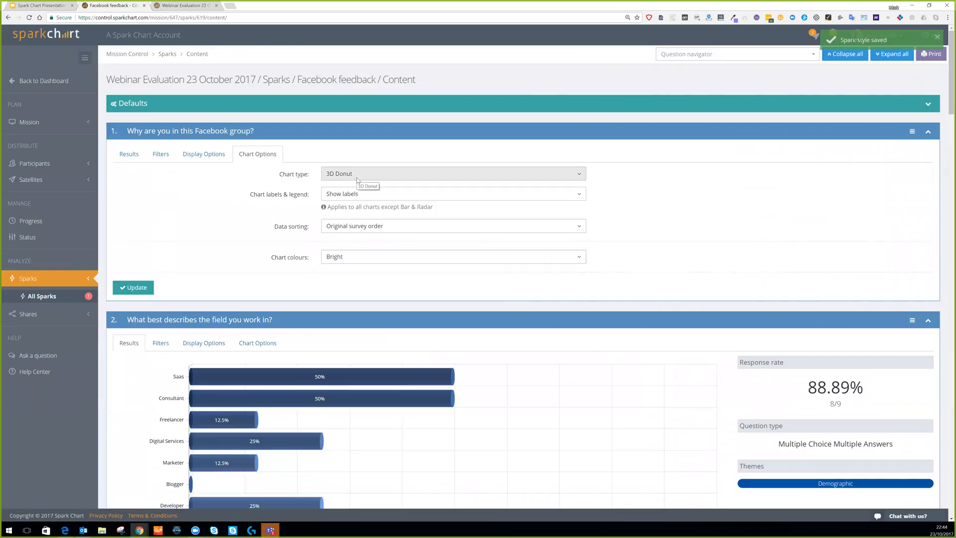
left_click(423, 178)
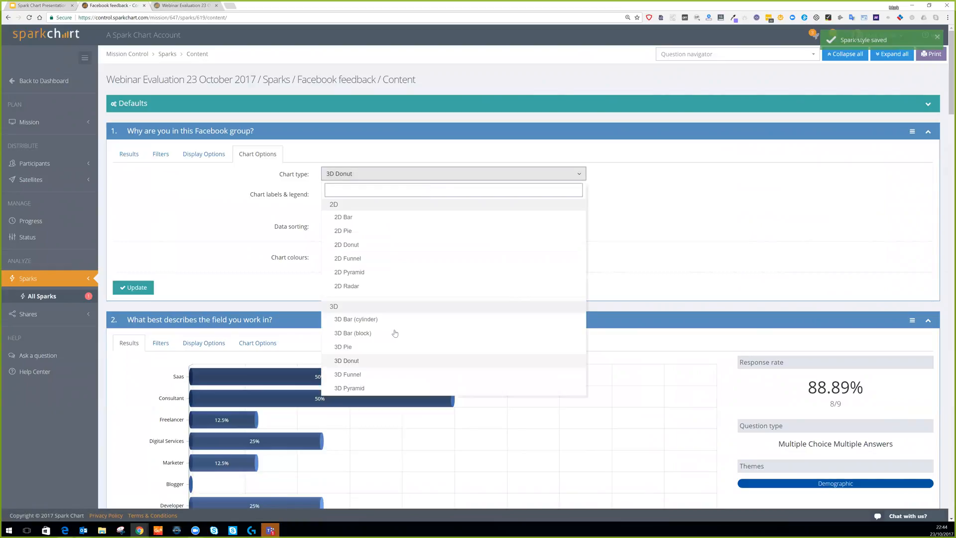
left_click(282, 192)
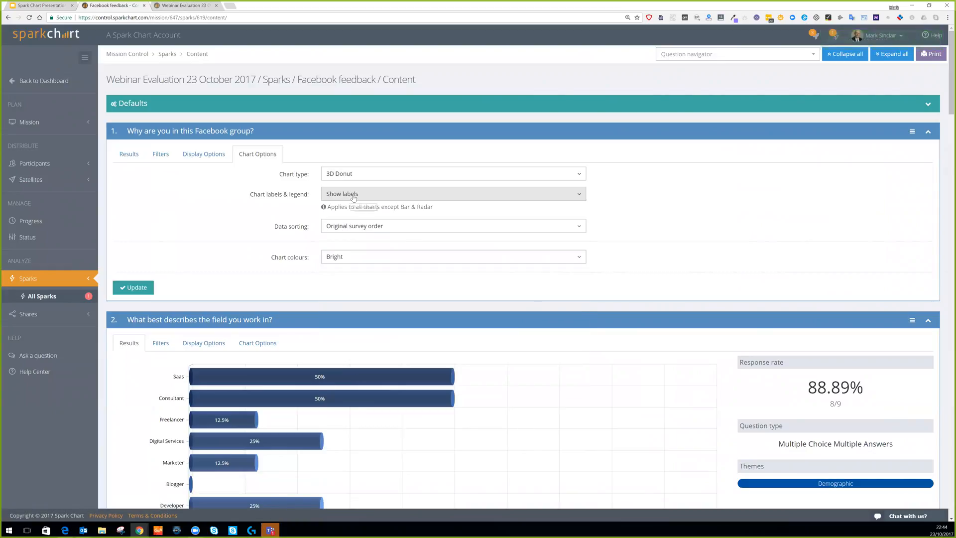
left_click(395, 231)
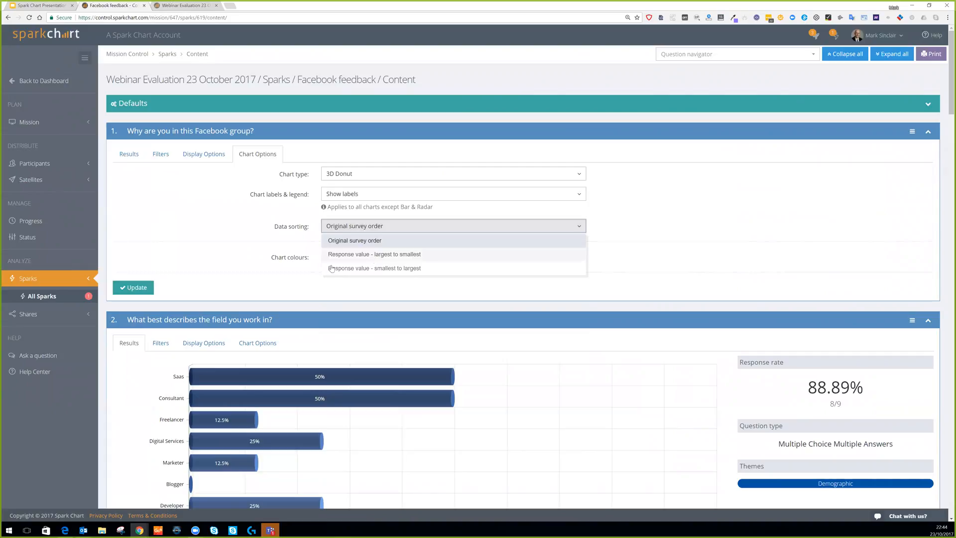
left_click(257, 259)
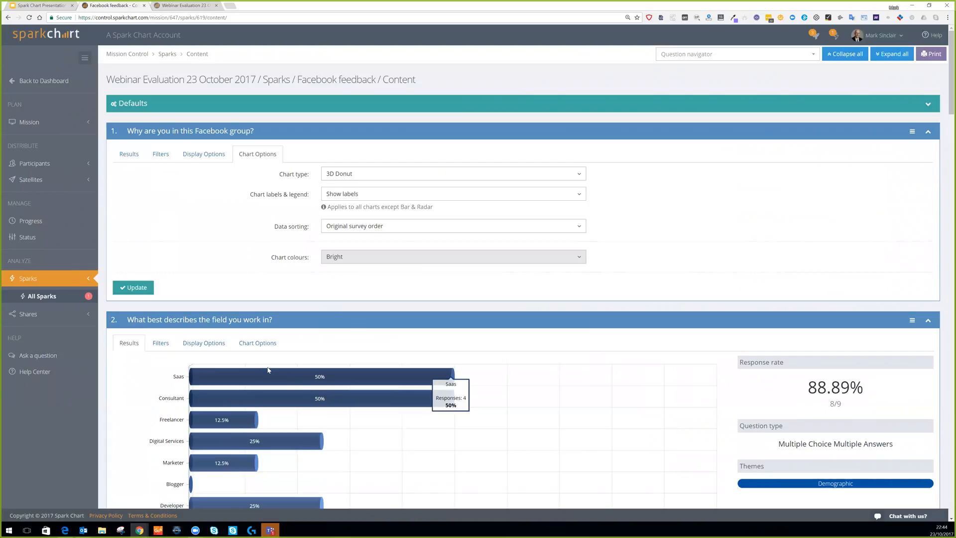
left_click(258, 345)
Give question 2 a green 3D block bar chart sorted largest to smallest and update.
scroll(370, 345, "down", 2)
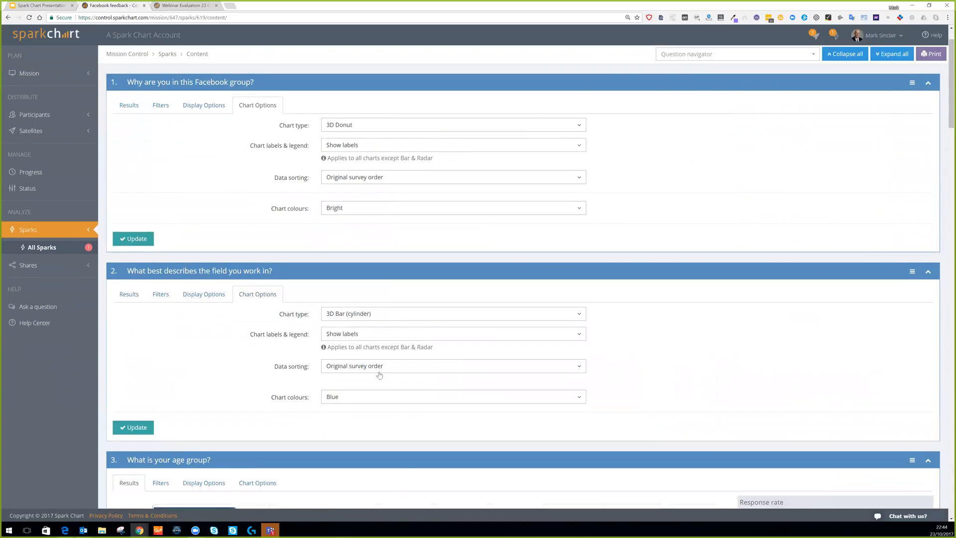
left_click(400, 344)
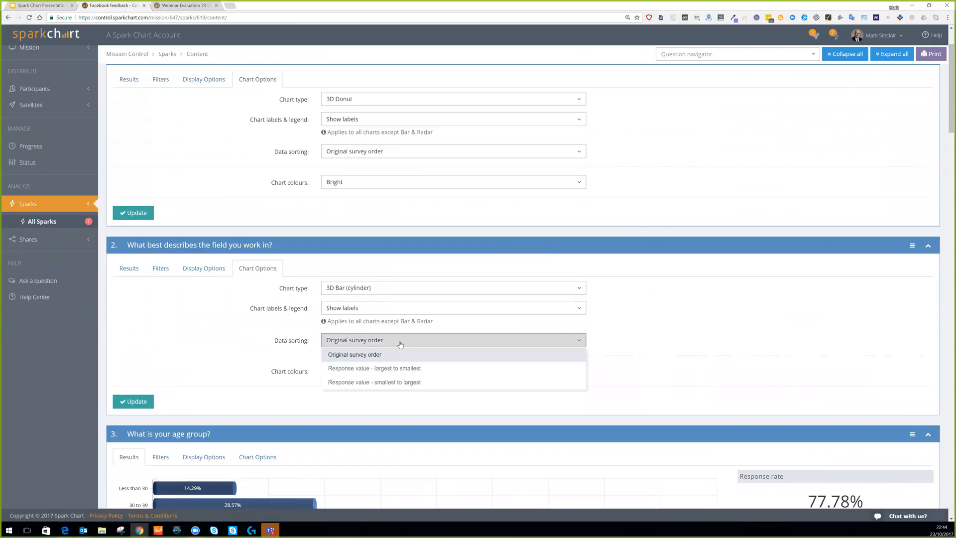
left_click(402, 369)
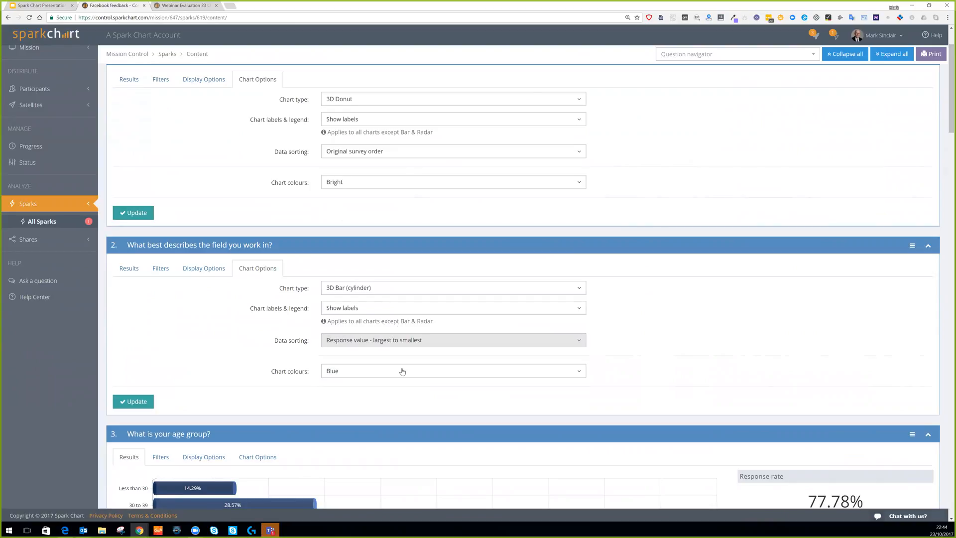
left_click(392, 290)
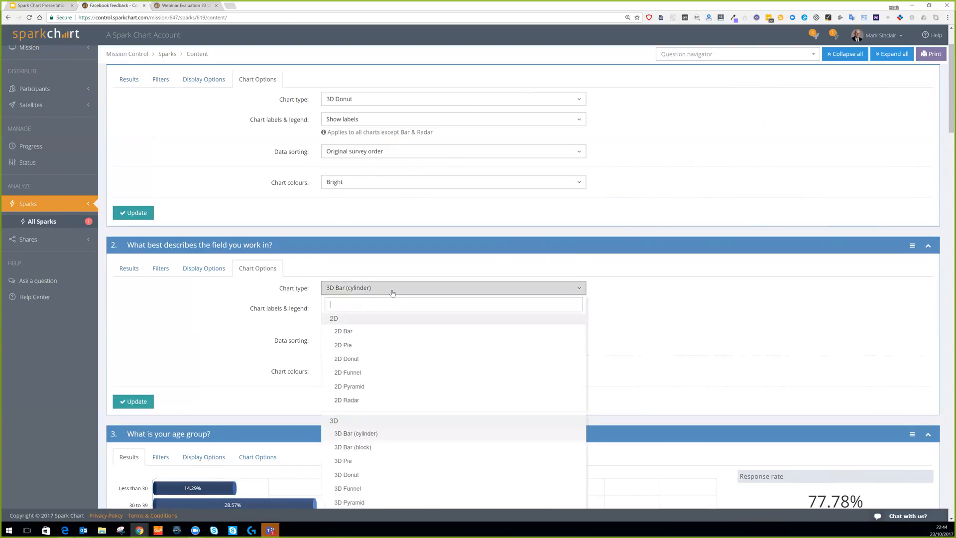
left_click(362, 448)
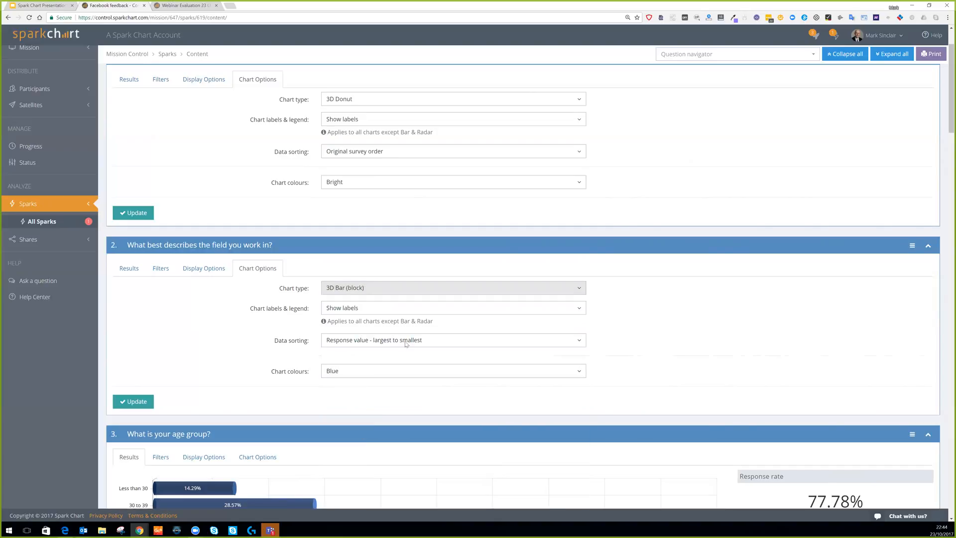
left_click(406, 371)
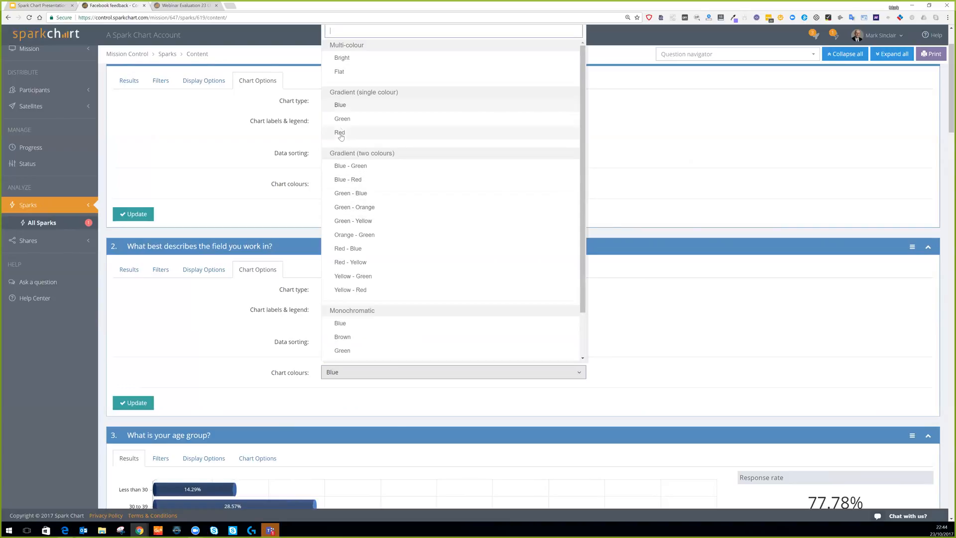
left_click(343, 119)
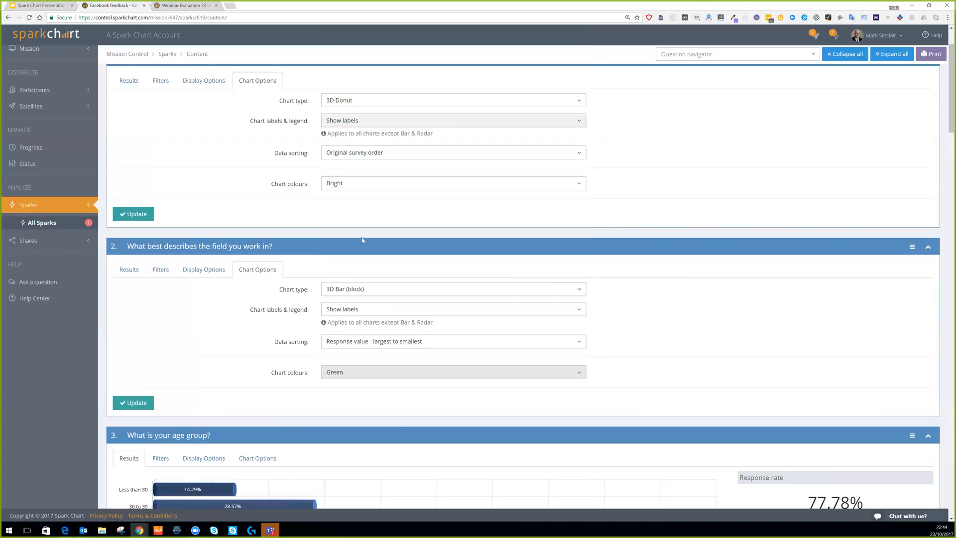
left_click(131, 403)
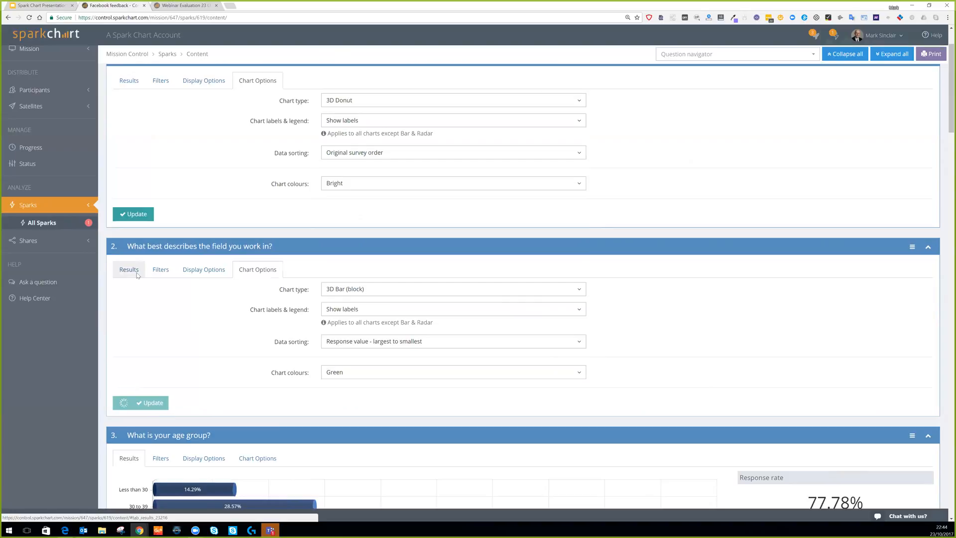
View question 2's restyled bar chart and question 1's donut results.
left_click(129, 269)
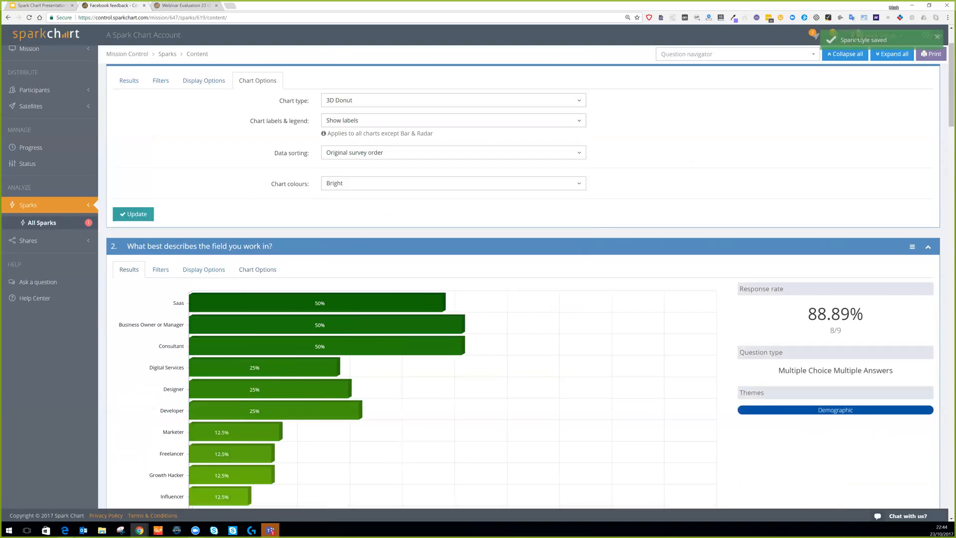
scroll(379, 207, "up", 2)
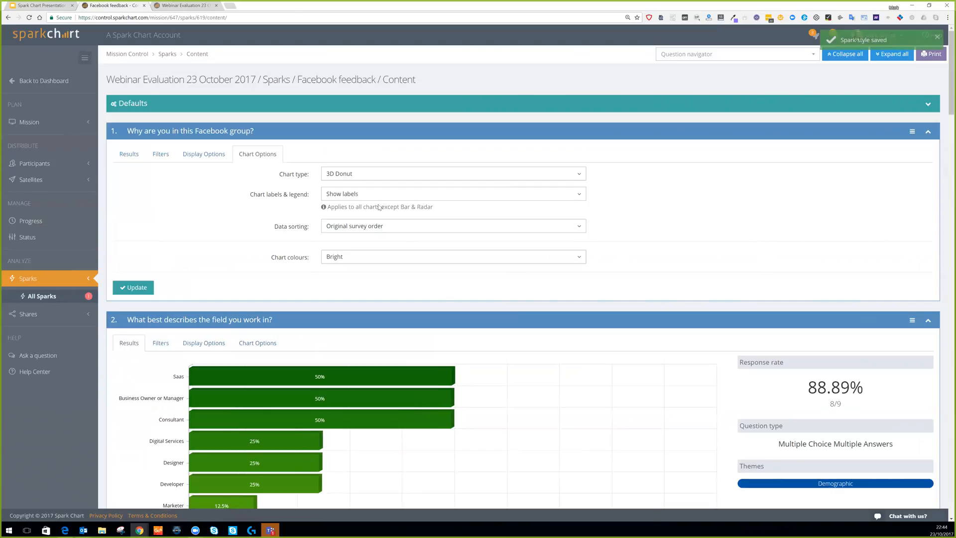
scroll(378, 207, "down", 4)
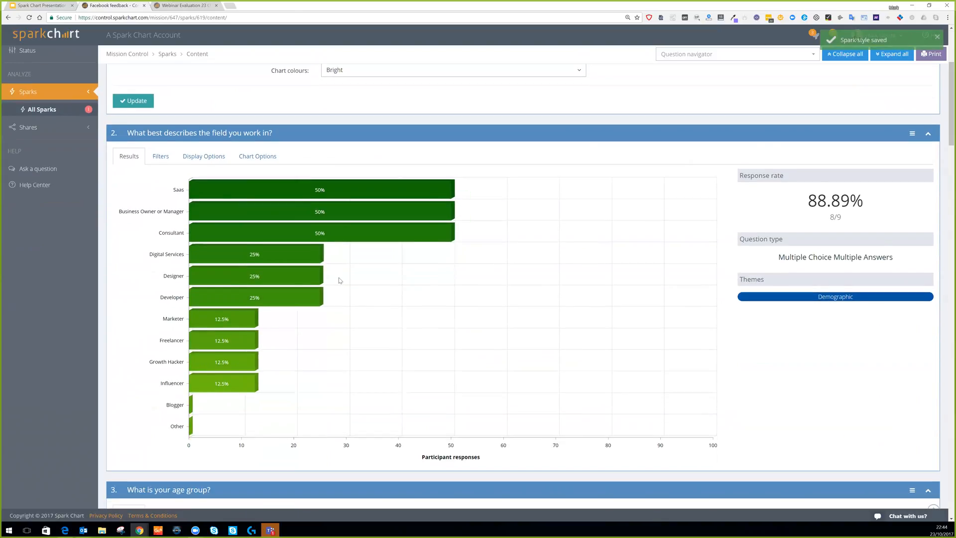
scroll(257, 163, "up", 4)
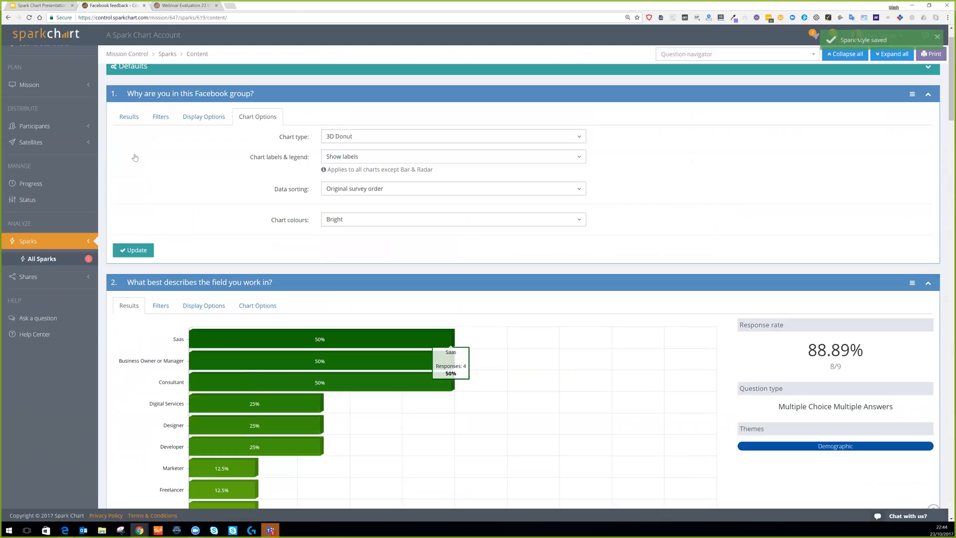
left_click(129, 154)
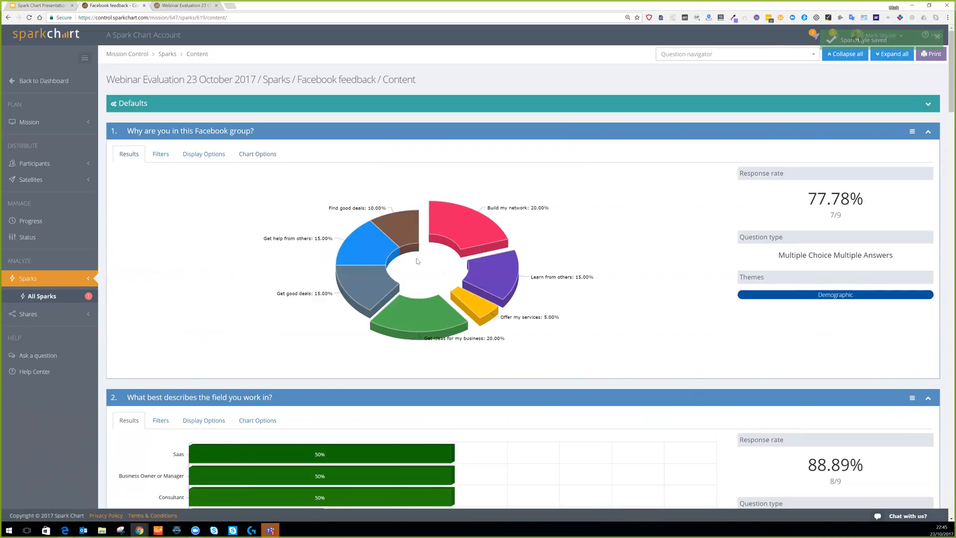
Hide question 1's response rate and add intro text 'This is a great group of people'.
left_click(214, 156)
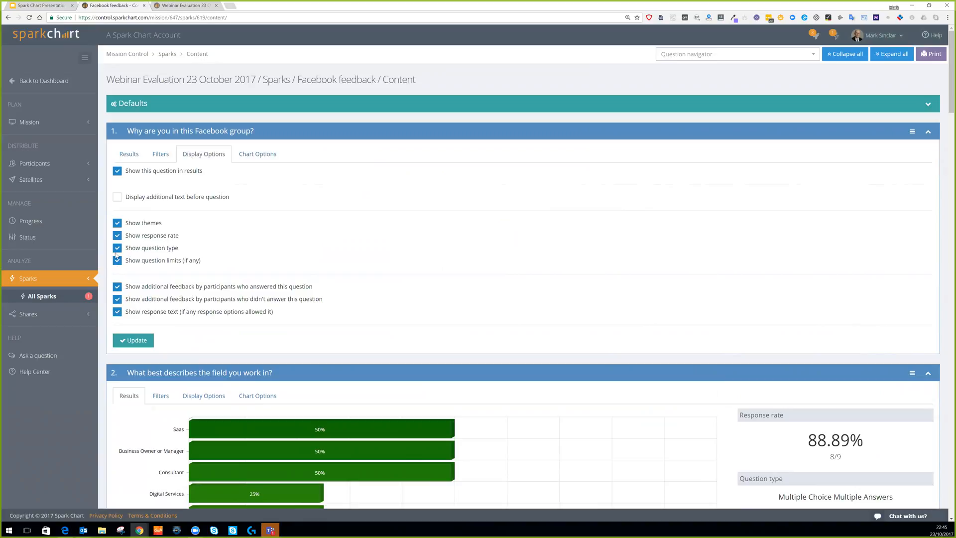
left_click(117, 237)
left_click(117, 198)
left_click(121, 238)
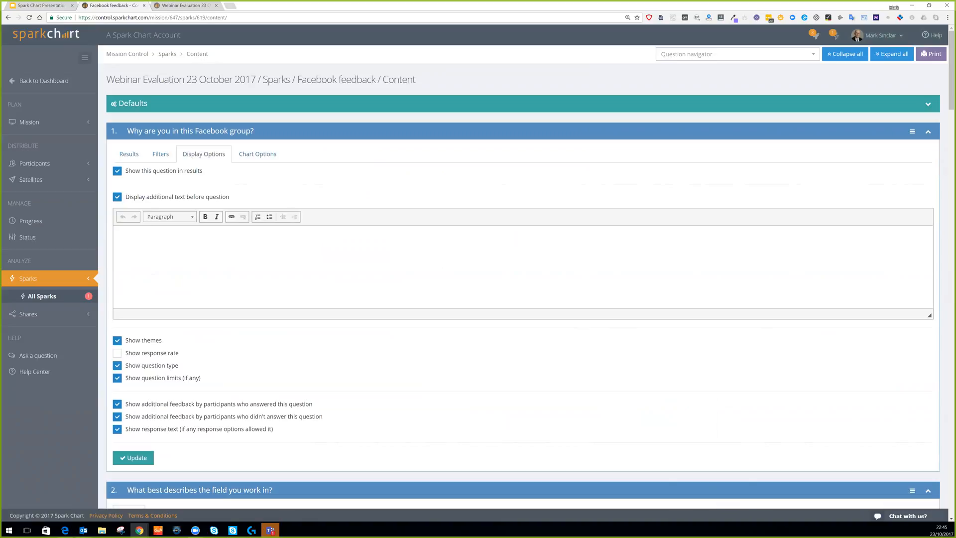
type("This is a grtea")
type("P OF PEOP")
key("ctrl+shift+Left")
key("ctrl+shift+Left")
key("ctrl+shift+Left")
key("ctrl+shift+Left")
key("ctrl+shift+Left")
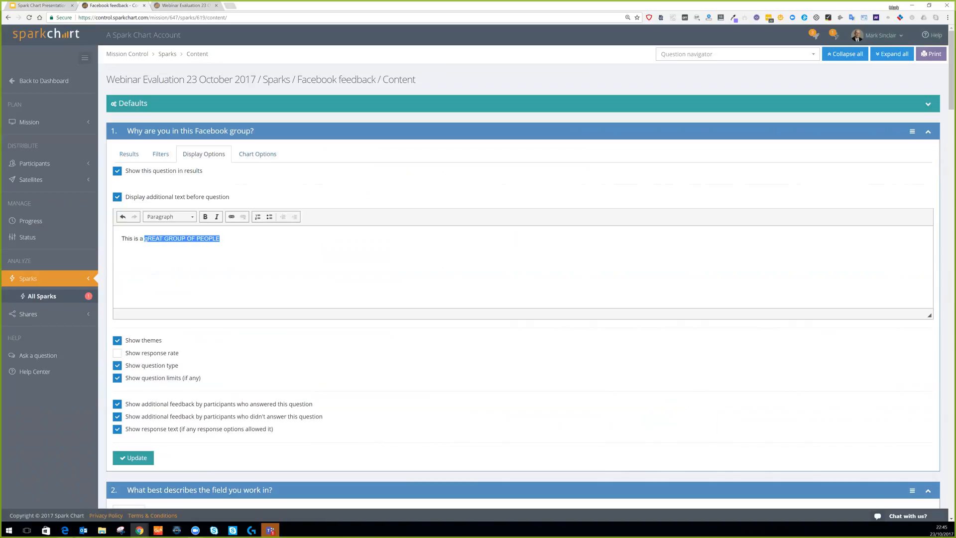
type("great group of people")
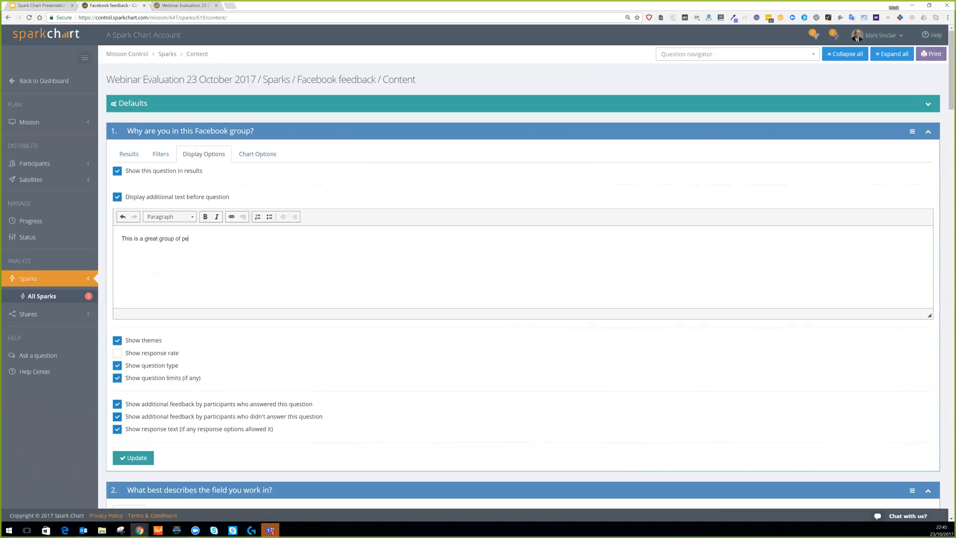
Style the intro as Heading 1, add 'Add some more analysis here.' below, and update.
left_click(177, 217)
left_click(188, 252)
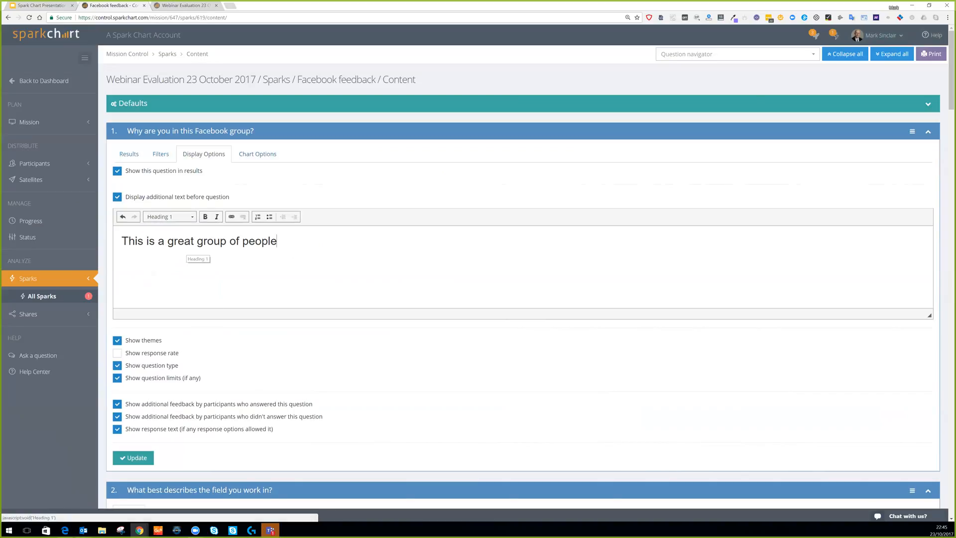
key("Return")
type("Add some more")
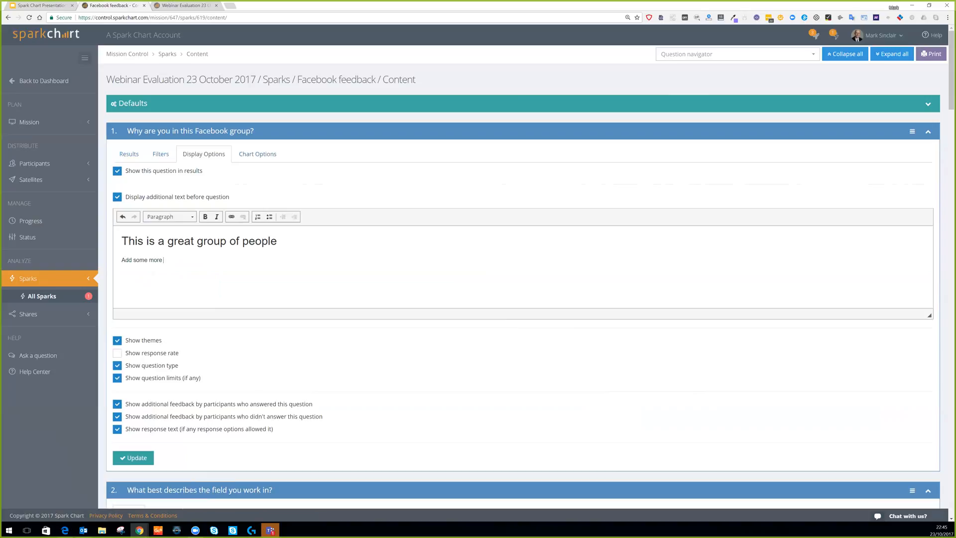
type(" analysis here.")
left_click(144, 457)
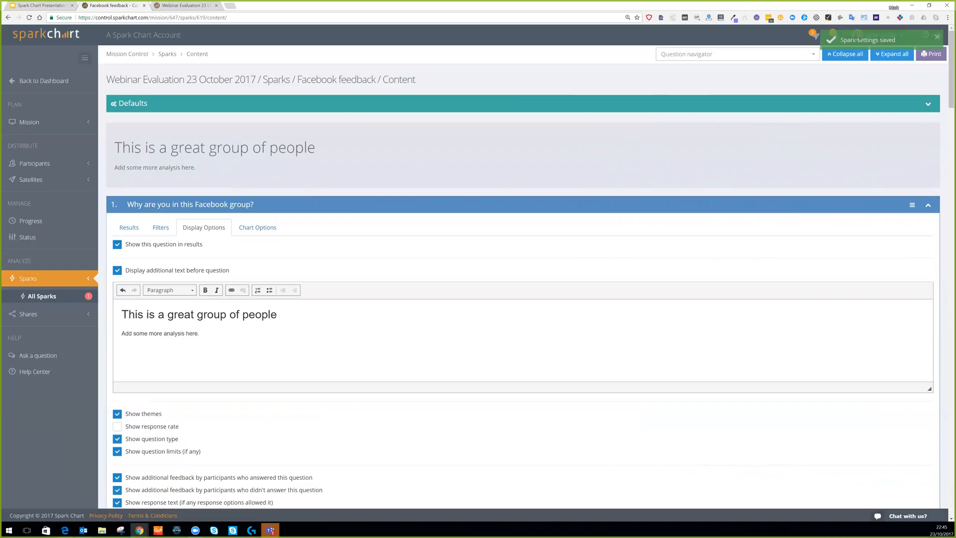
Review the new heading and analysis line above question 1's donut results.
left_click_drag(130, 149, 280, 150)
left_click(324, 153)
left_click(129, 228)
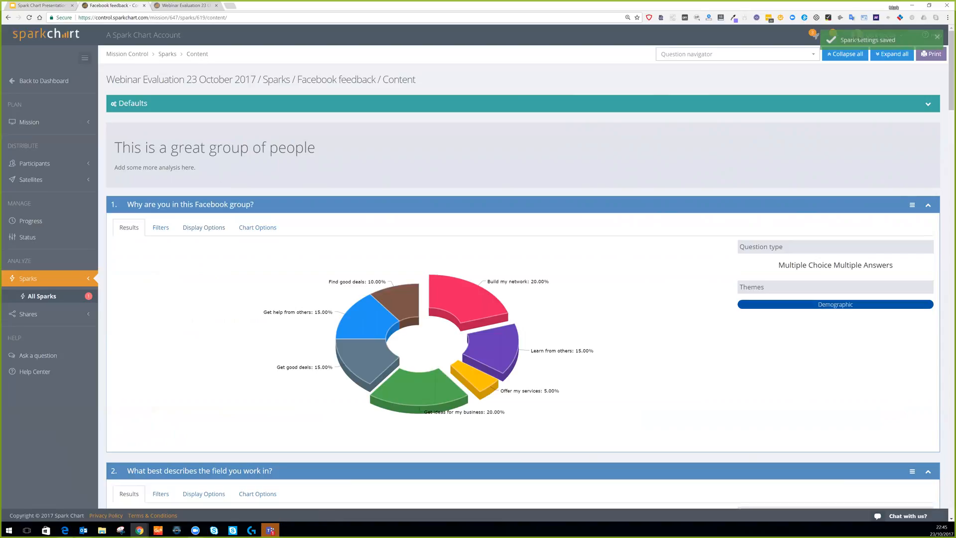
left_click_drag(114, 146, 416, 159)
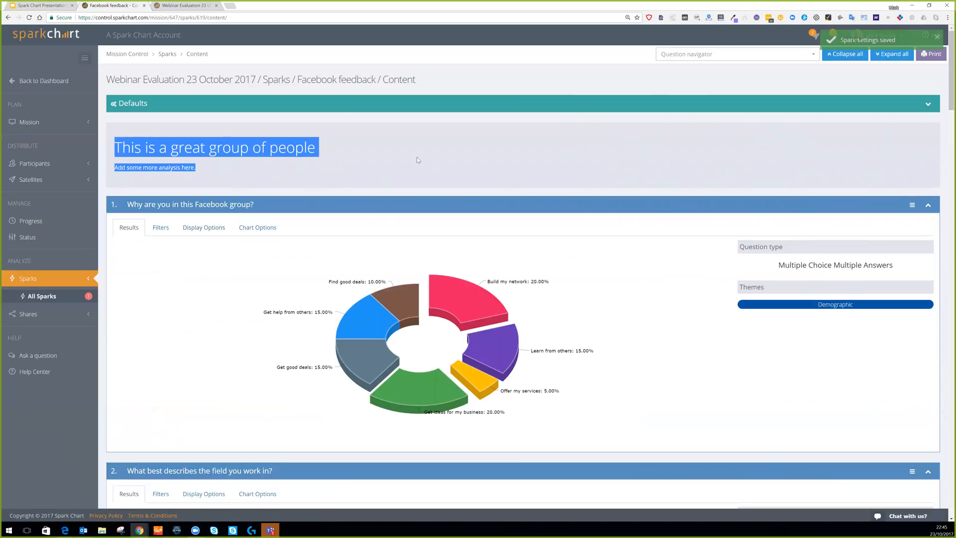
left_click(417, 157)
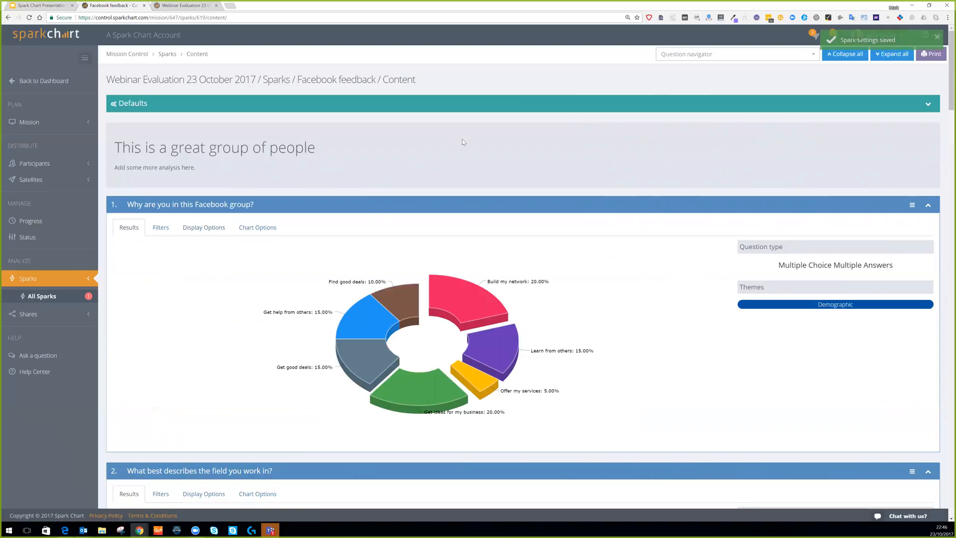
scroll(486, 142, "down", 3)
scroll(493, 150, "up", 3)
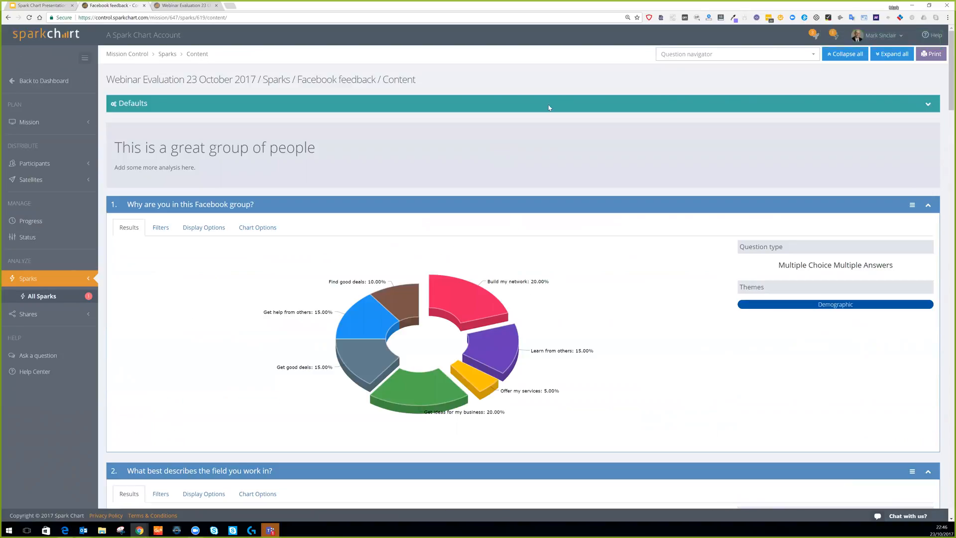
scroll(553, 125, "down", 3)
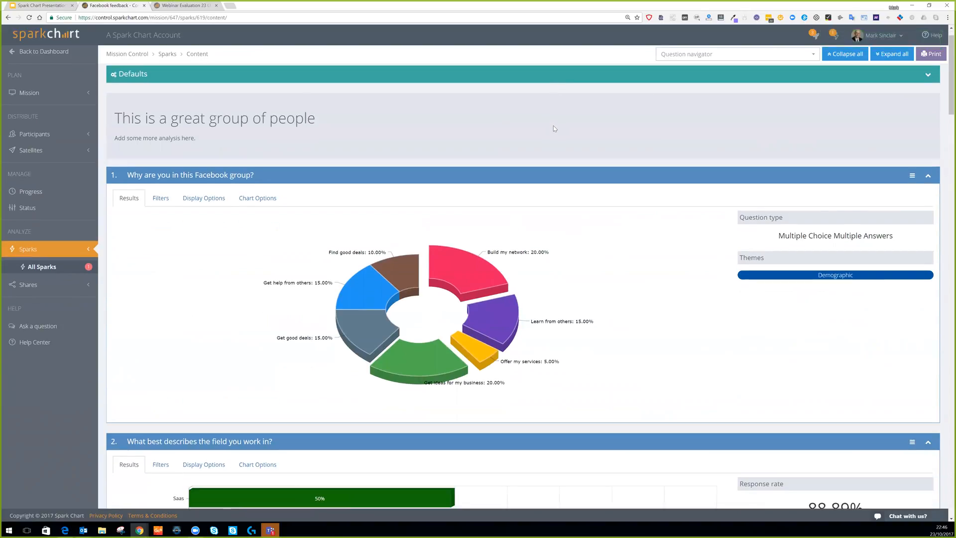
scroll(99, 174, "up", 3)
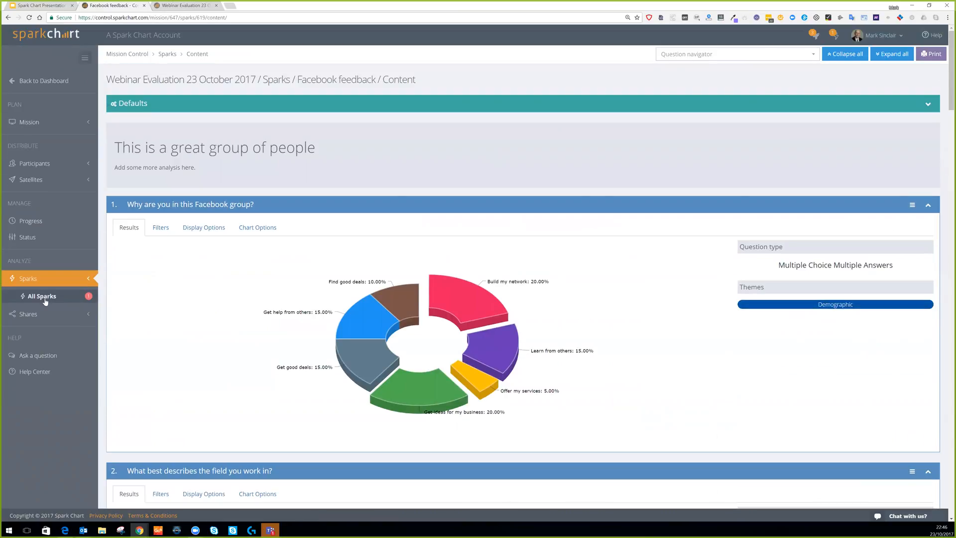
left_click(44, 300)
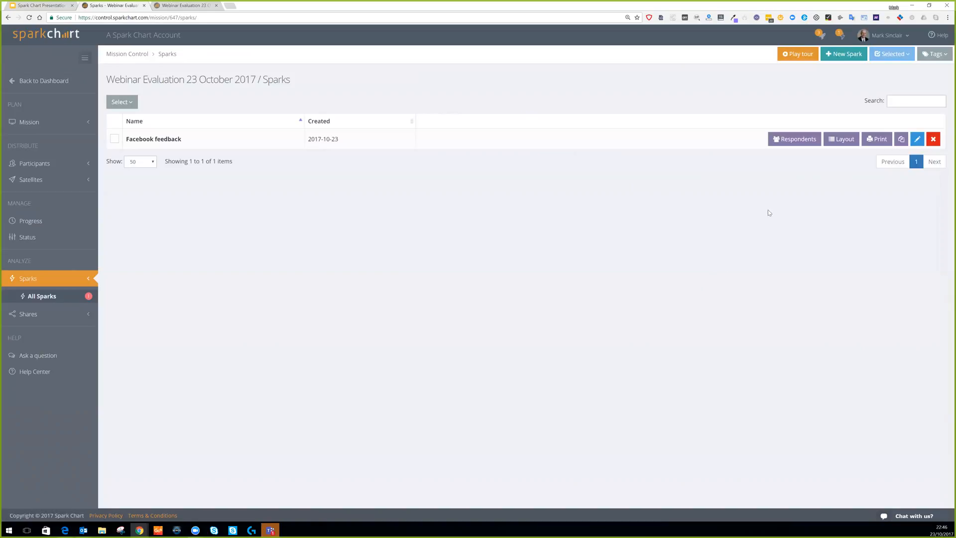
Copy Facebook feedback as 'Facebook feedback from SaaS', editing the description for SaaS, and save.
left_click(901, 140)
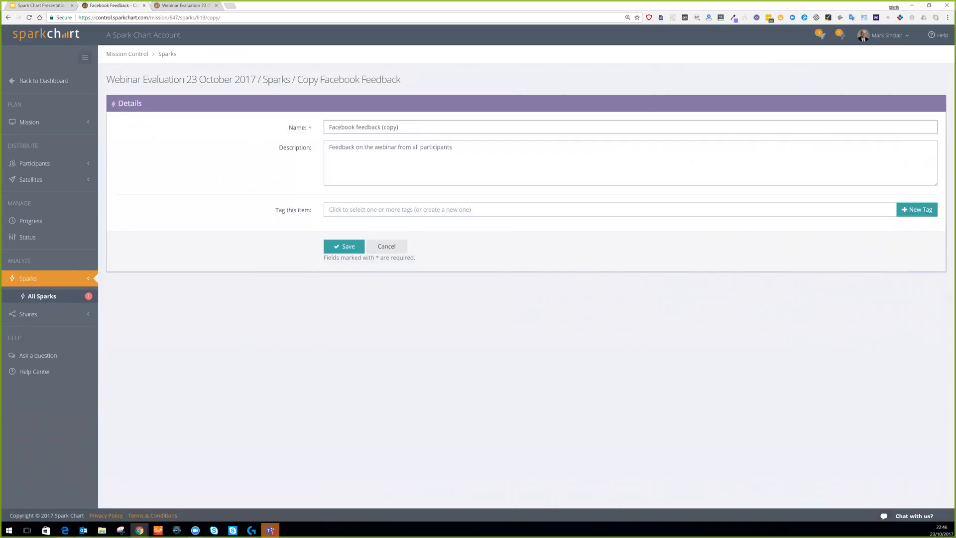
key("ctrl+shift+Left")
key("ctrl+shift+Left")
key("ctrl+shift+Right")
type("f")
double_click(441, 149)
type("SaaS people")
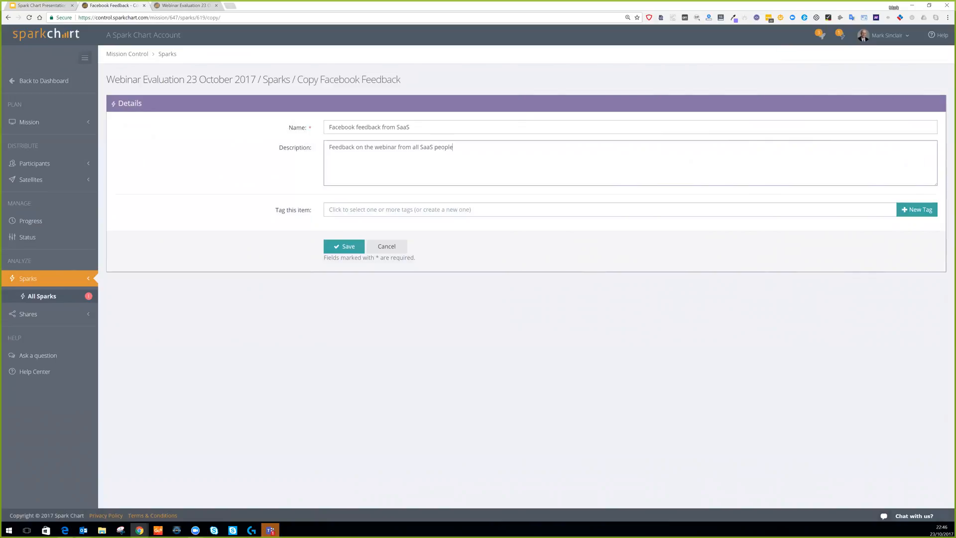
left_click(349, 248)
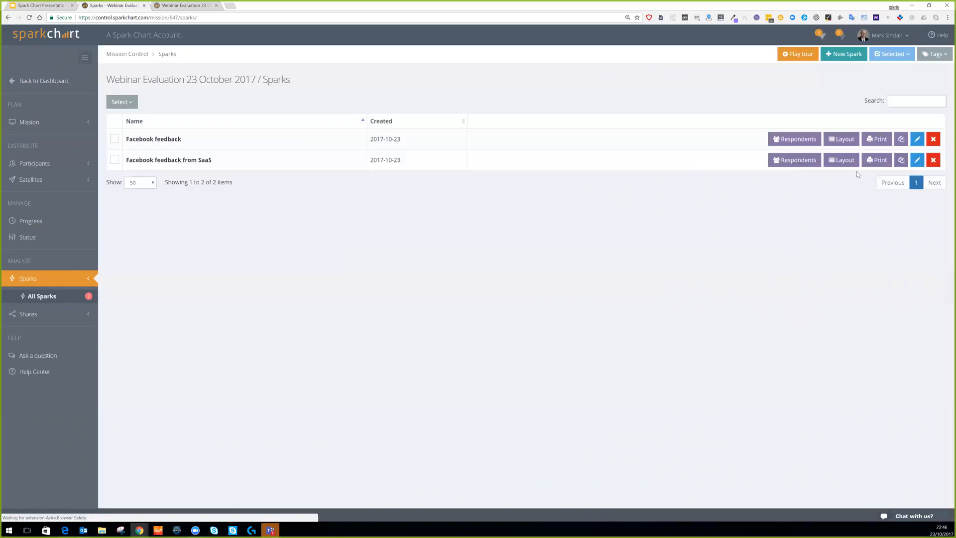
In the SaaS Spark's layout, enable a question 2 filter for respondents answering Saas.
left_click(846, 164)
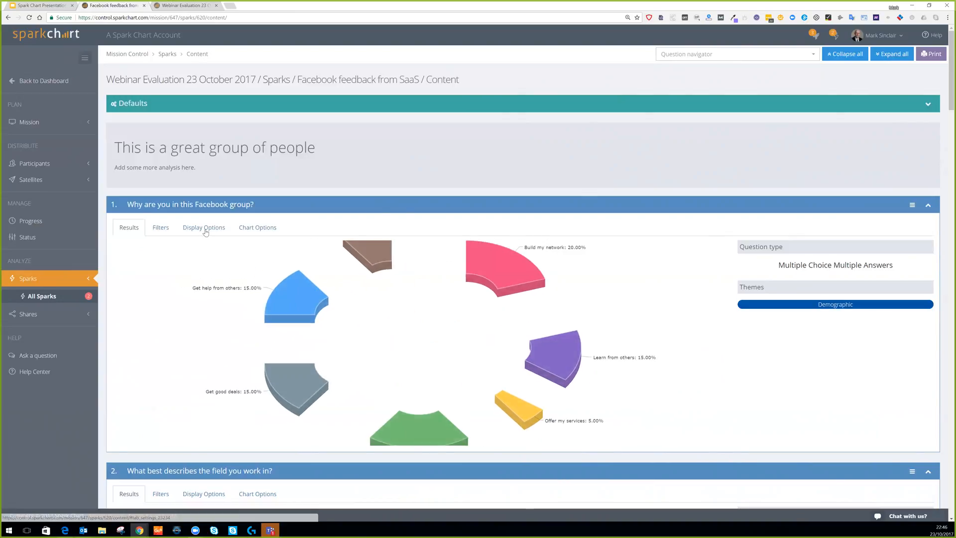
left_click(163, 226)
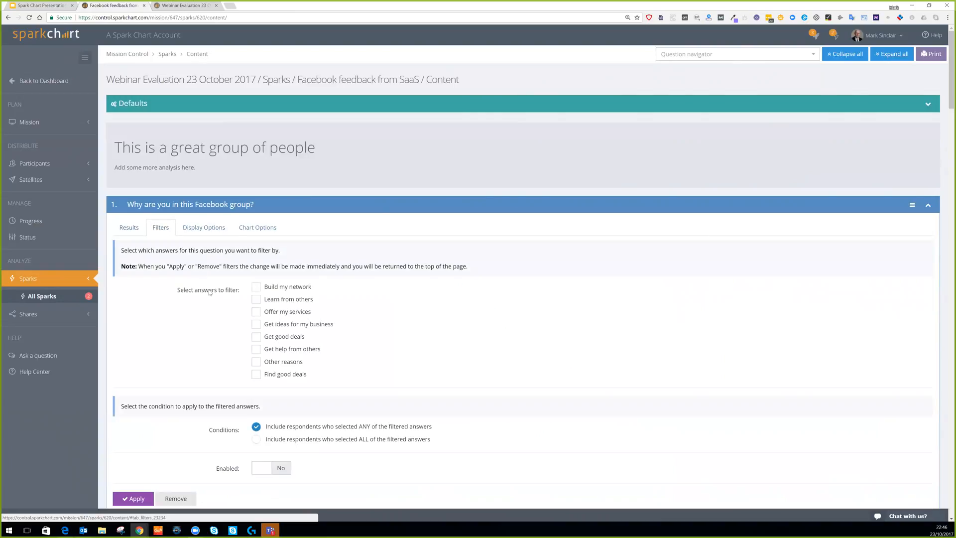
left_click(129, 227)
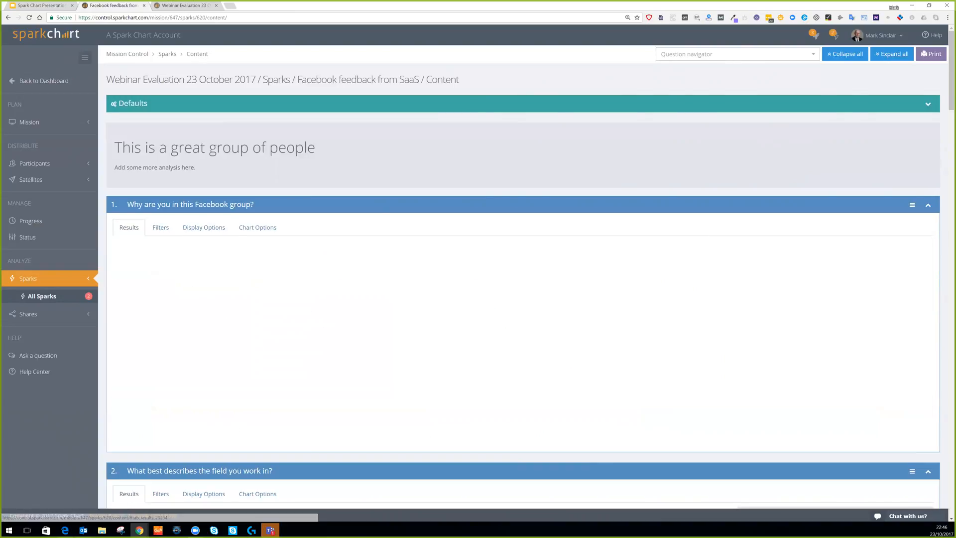
scroll(150, 315, "down", 3)
scroll(170, 257, "down", 2)
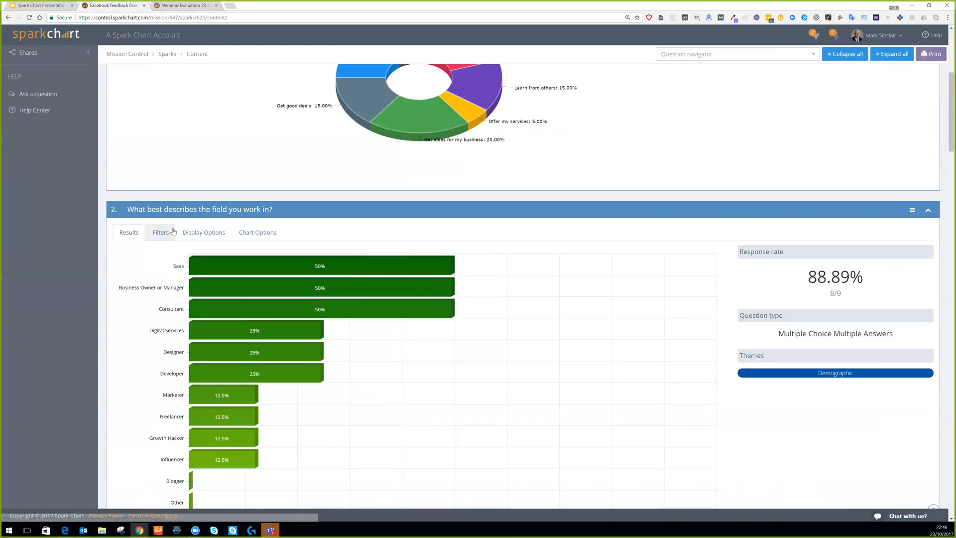
left_click(161, 233)
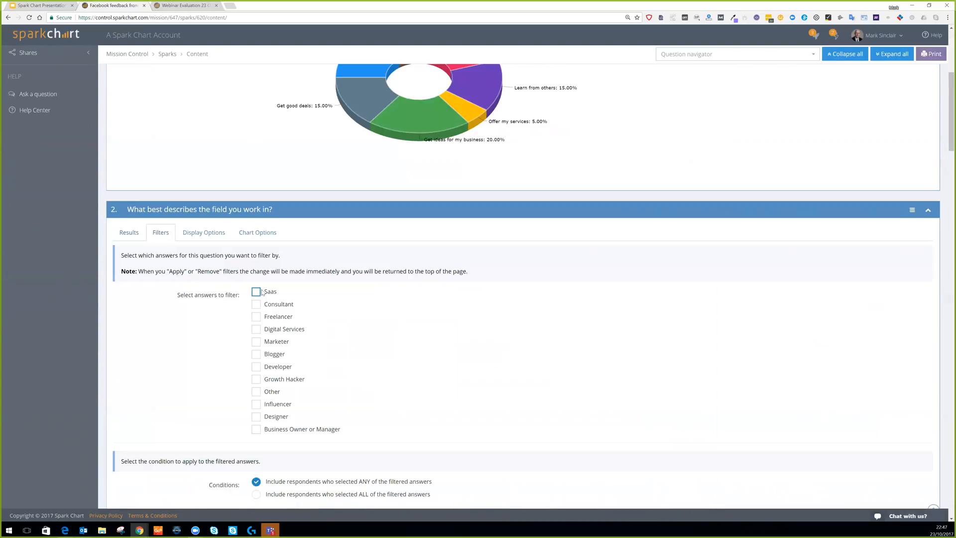
scroll(384, 342, "down", 5)
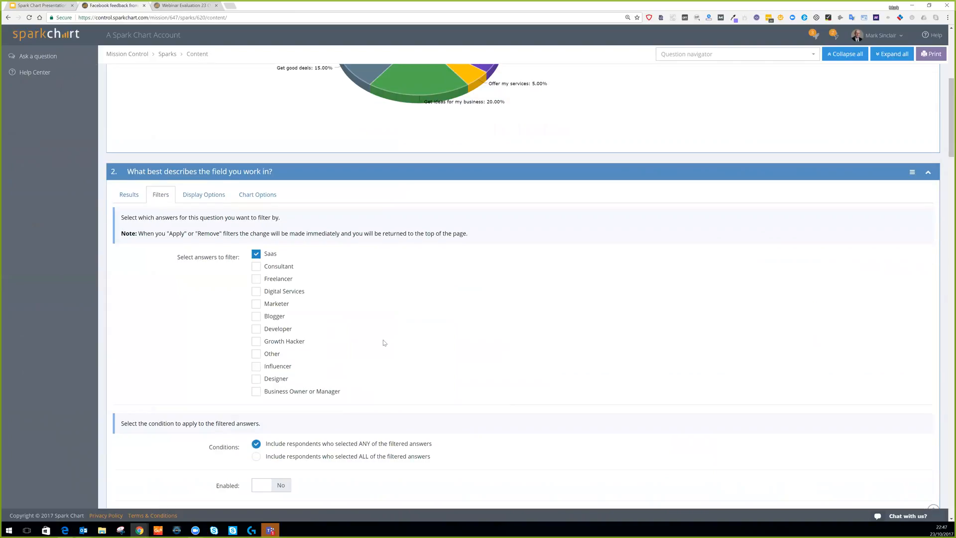
scroll(267, 219, "down", 1)
left_click(269, 225)
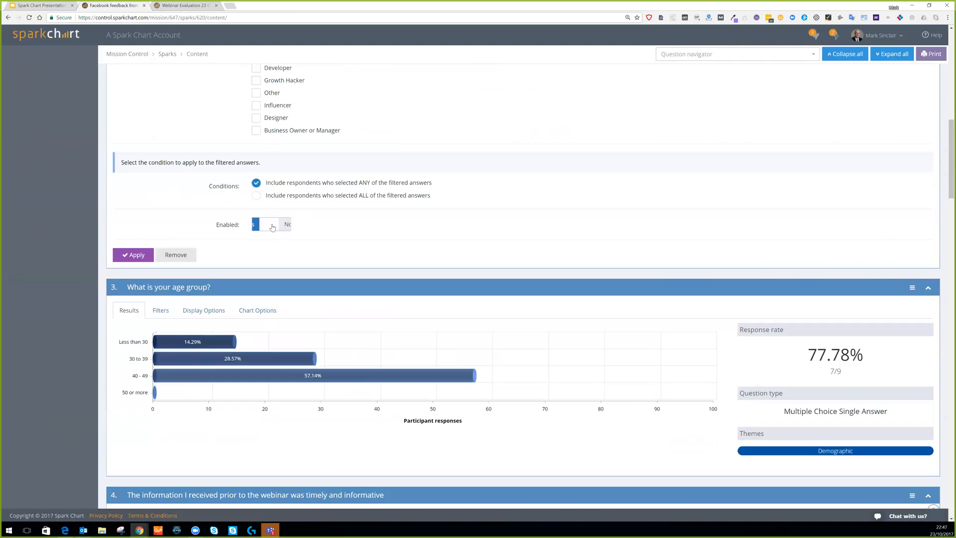
left_click(135, 259)
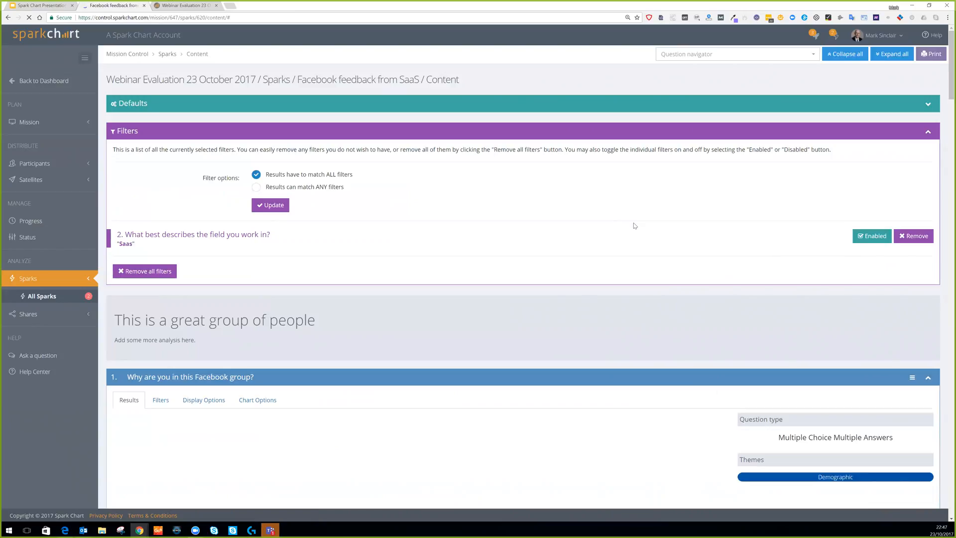
scroll(634, 225, "down", 2)
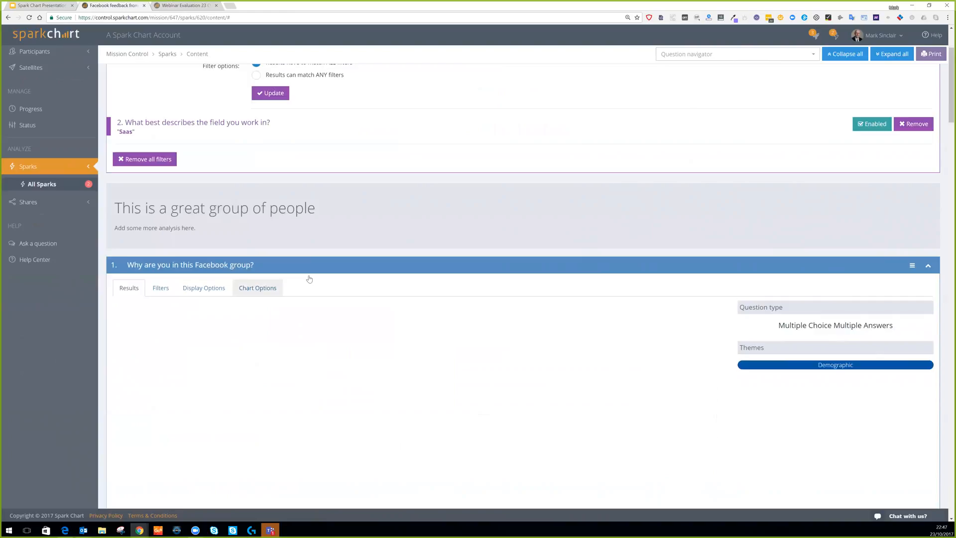
scroll(569, 236, "down", 1)
scroll(570, 245, "down", 6)
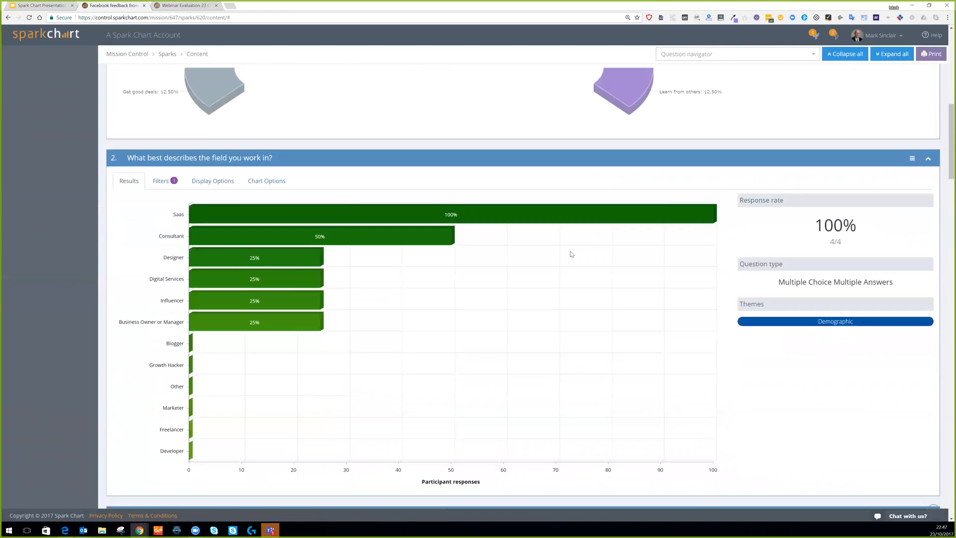
scroll(574, 262, "up", 3)
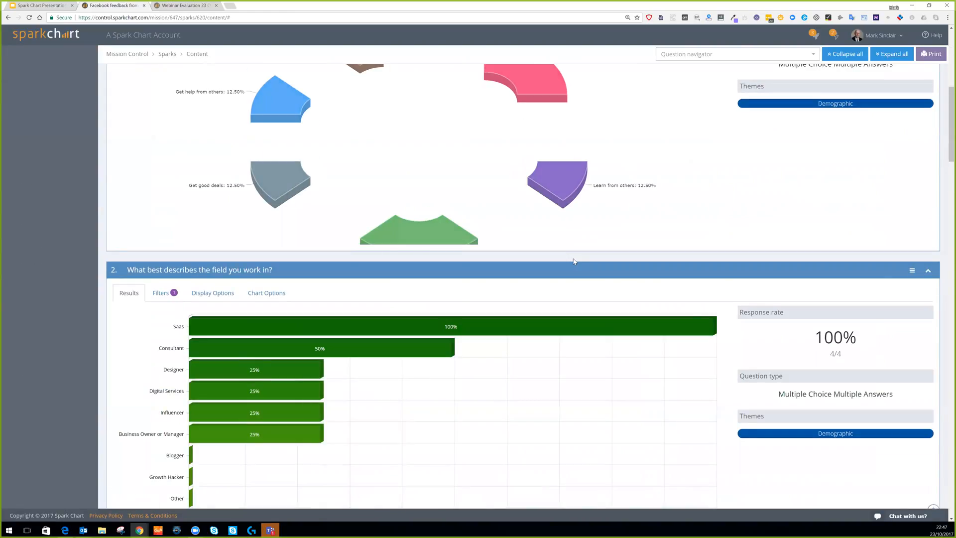
scroll(575, 263, "up", 2)
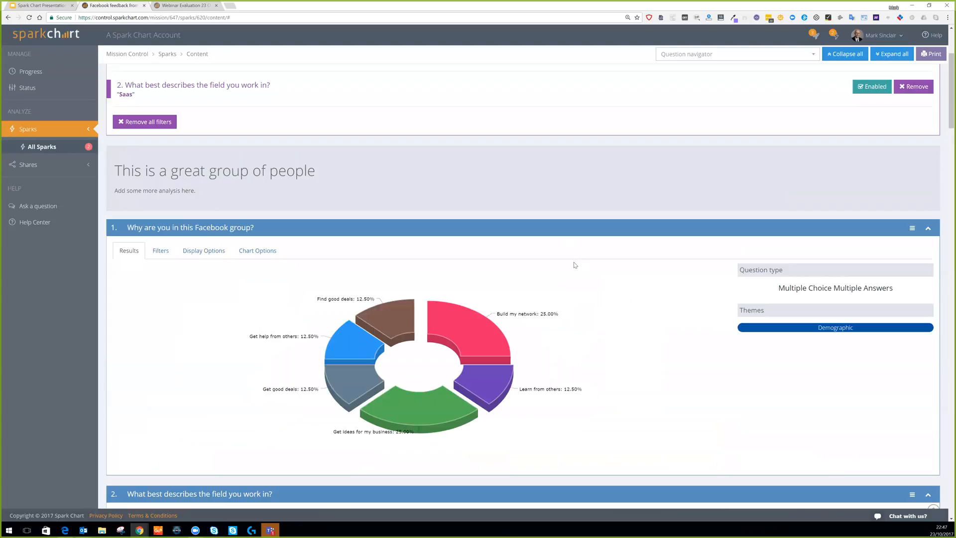
scroll(225, 236, "down", 5)
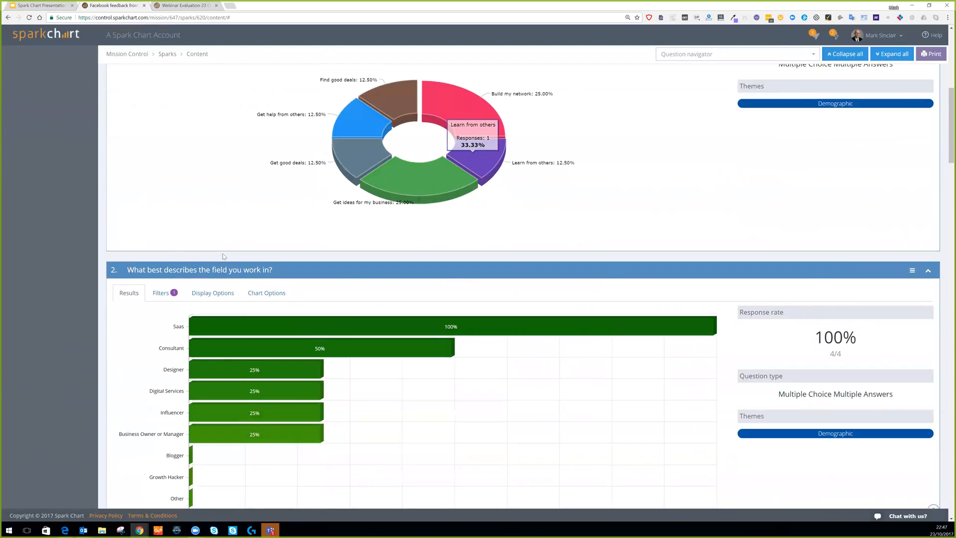
scroll(223, 253, "down", 2)
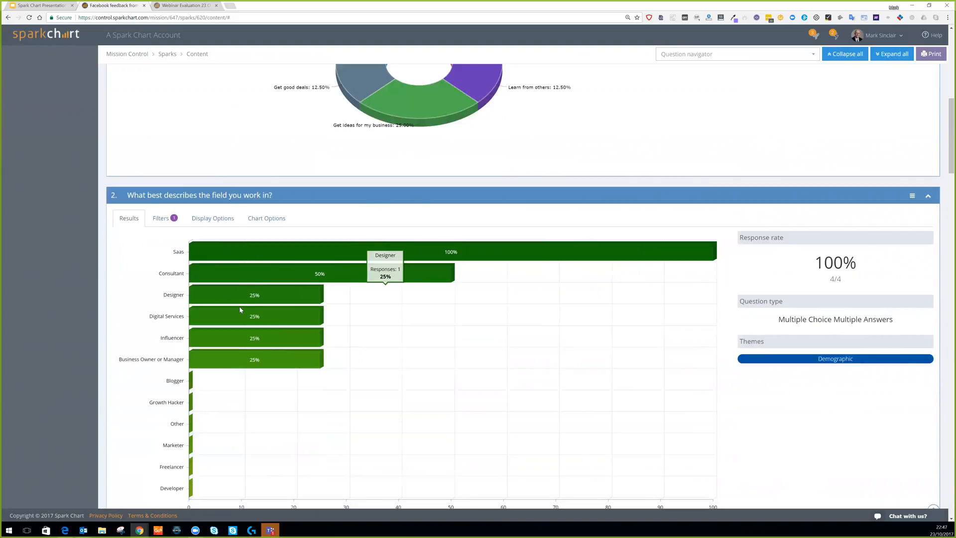
scroll(422, 376, "down", 1)
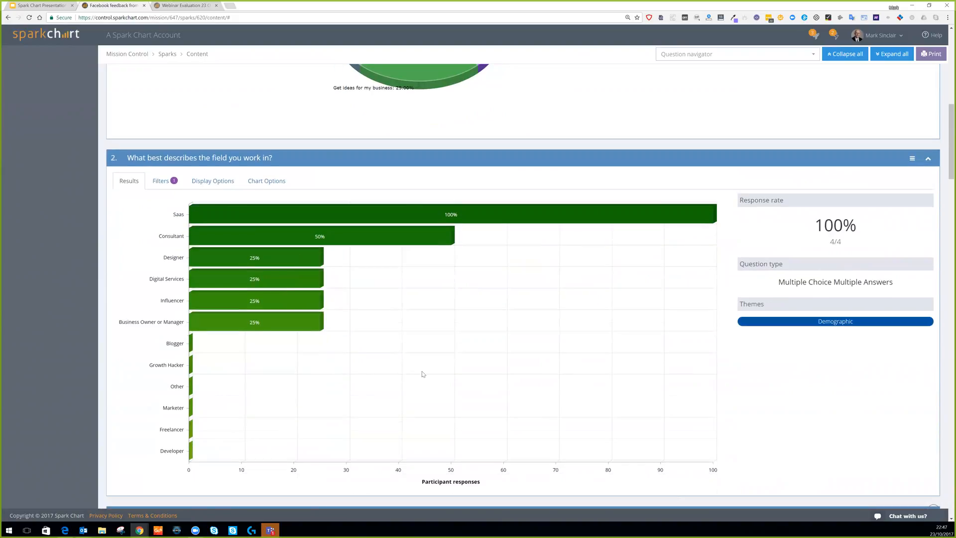
scroll(423, 374, "down", 1)
scroll(423, 374, "down", 5)
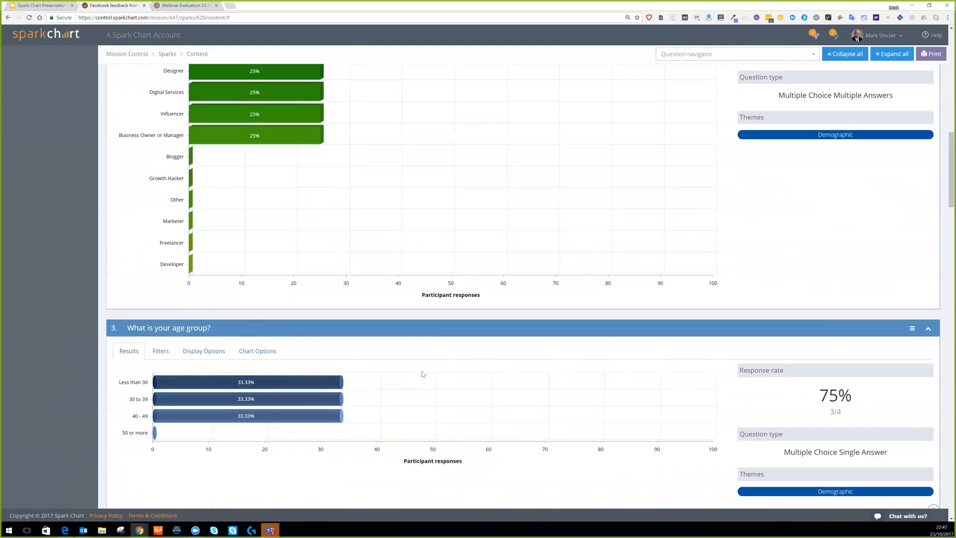
scroll(422, 374, "up", 1)
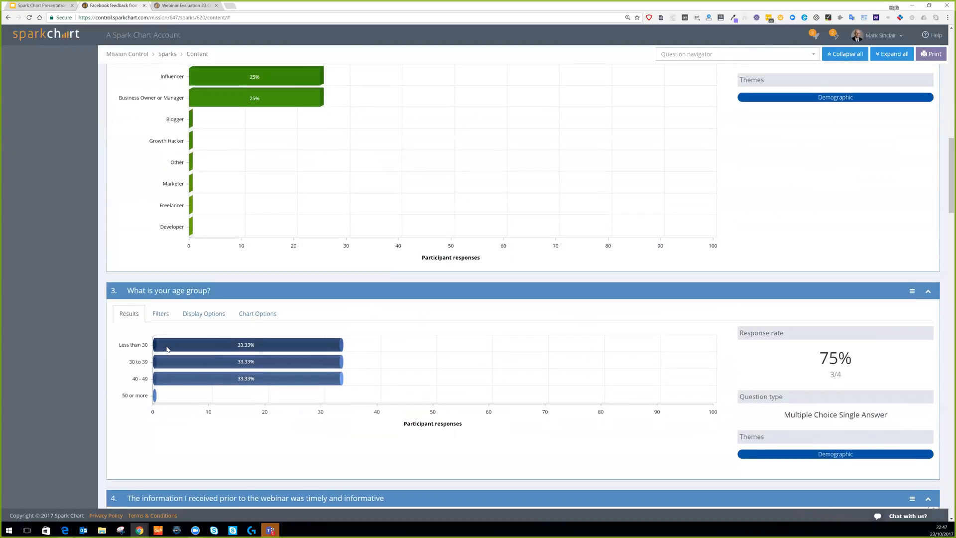
Add an enabled question 3 filter for ages 'Less than 30' and '30 to 39', then review results.
left_click(160, 313)
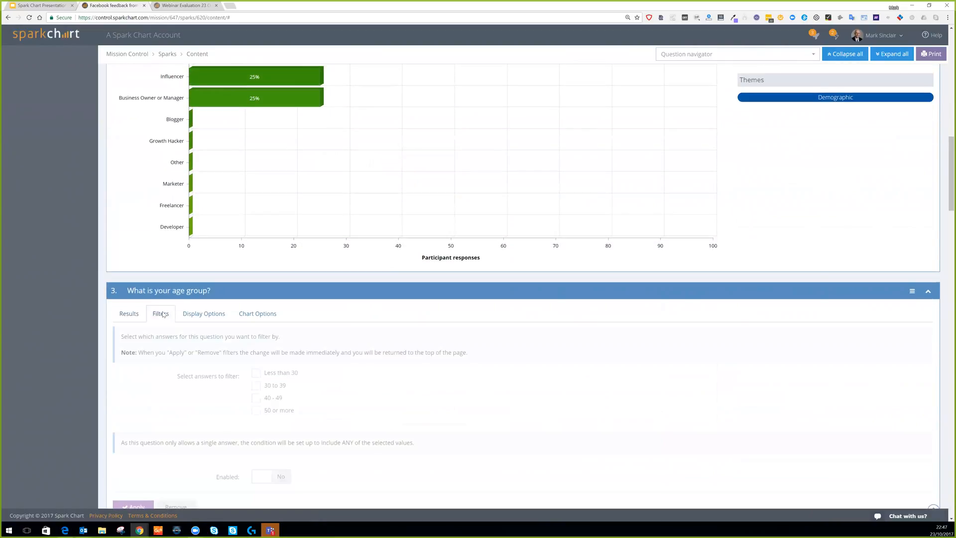
left_click(256, 373)
left_click(257, 384)
left_click(262, 480)
scroll(117, 325, "down", 4)
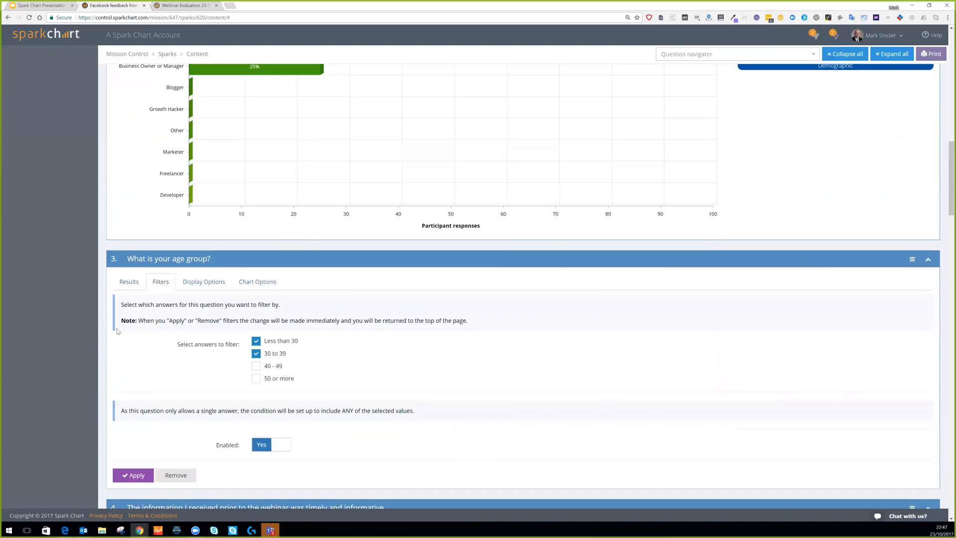
left_click(131, 321)
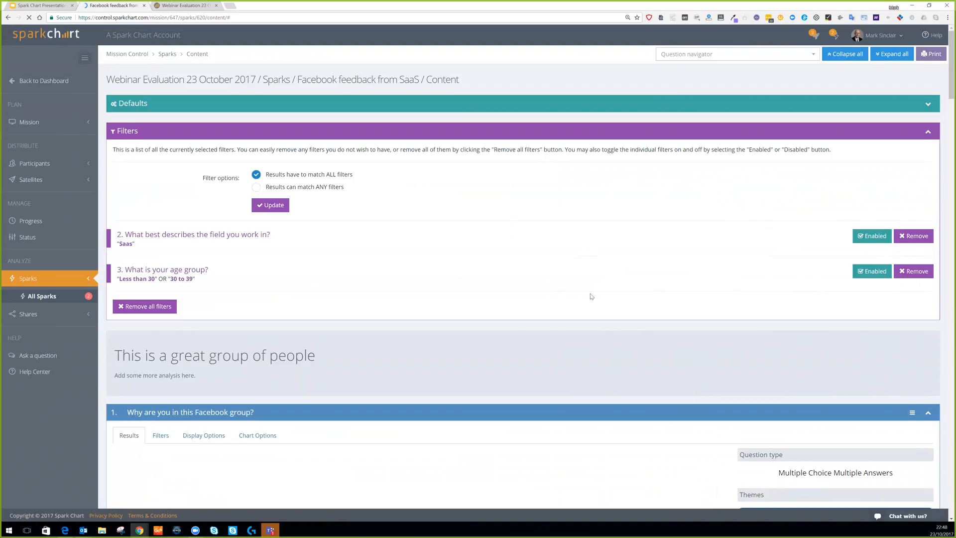
scroll(592, 296, "down", 1)
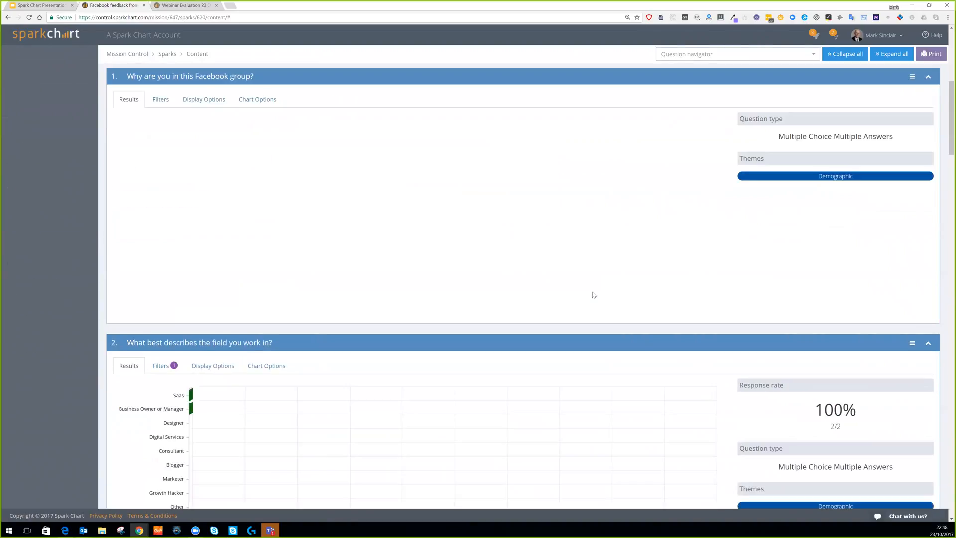
scroll(593, 292, "up", 1)
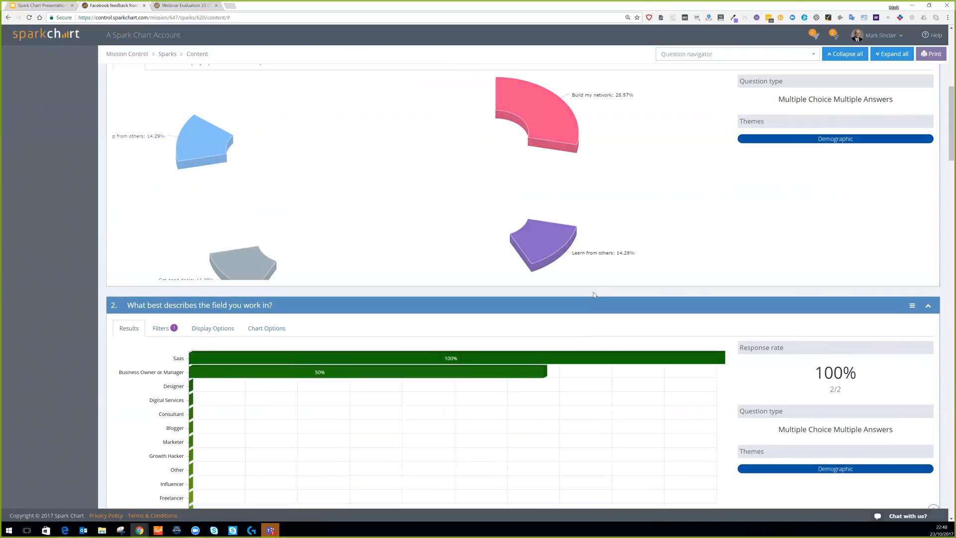
scroll(593, 292, "up", 1)
scroll(593, 294, "up", 2)
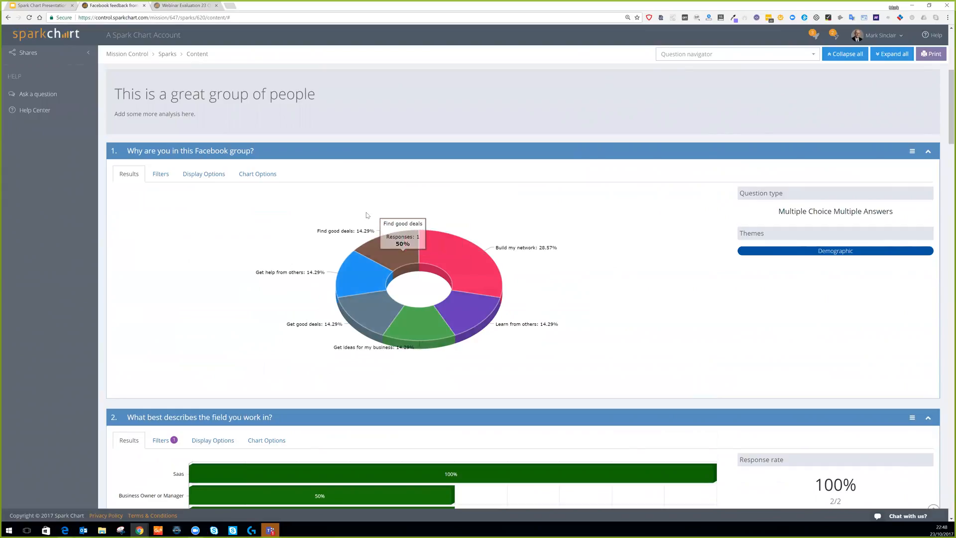
scroll(417, 194, "down", 1)
scroll(607, 178, "up", 6)
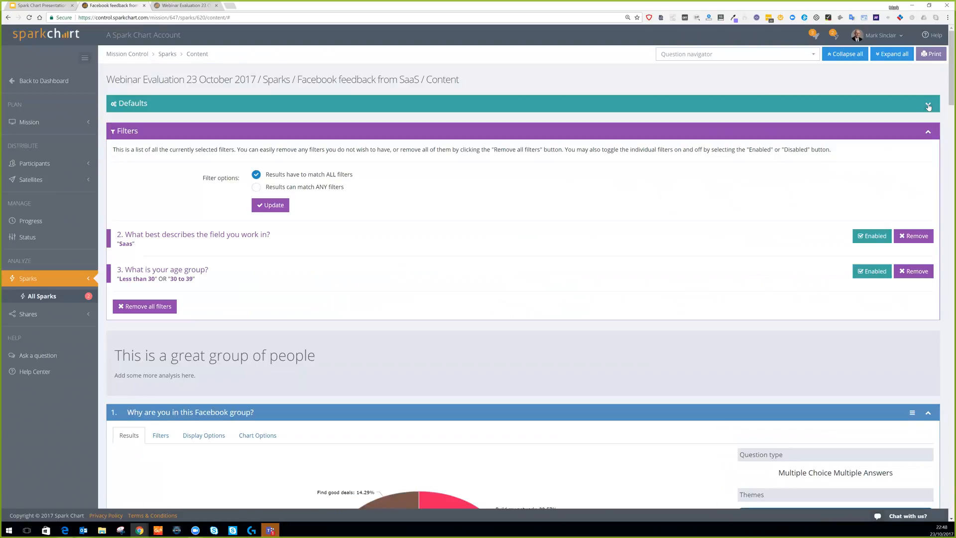
Glance at the default display settings for all questions, leaving them unchanged.
left_click(928, 106)
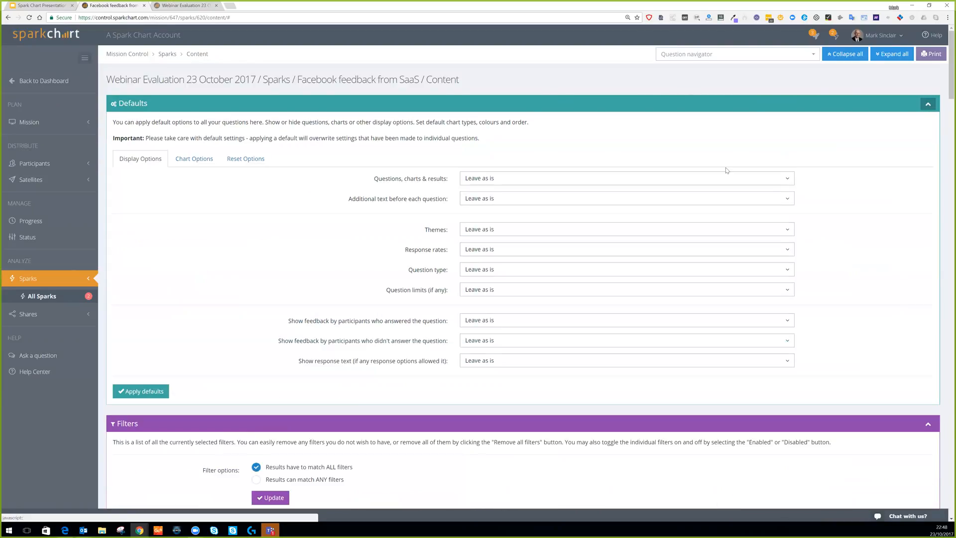
left_click(928, 104)
scroll(588, 263, "down", 10)
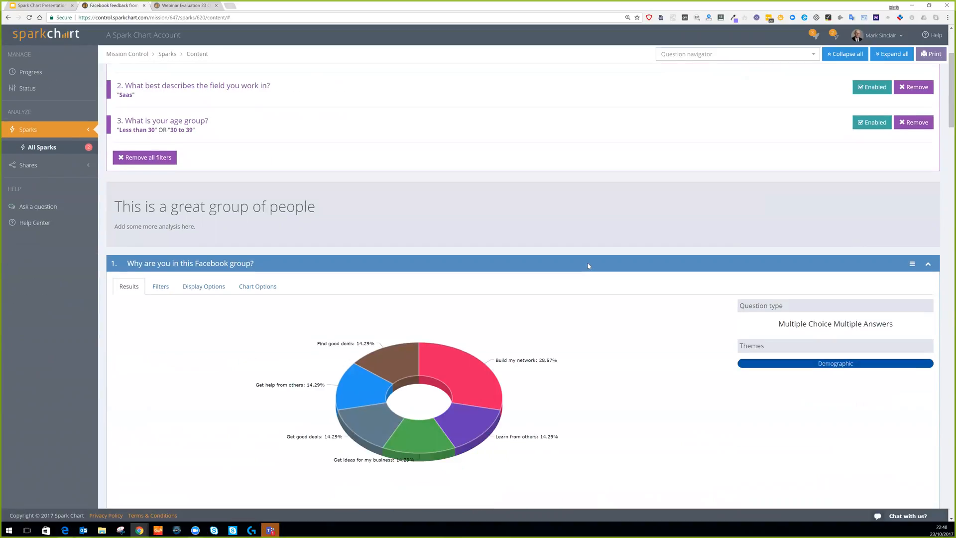
scroll(588, 266, "down", 8)
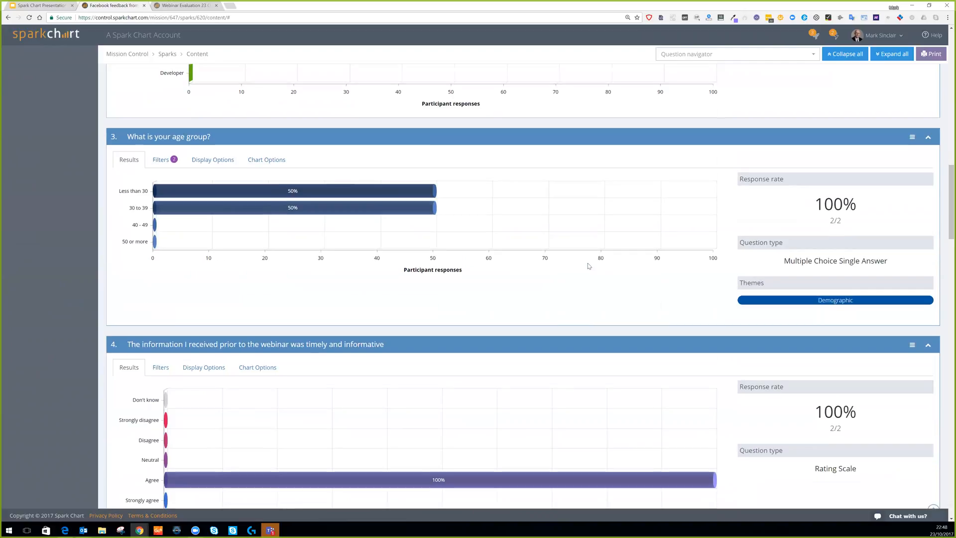
scroll(907, 132, "up", 1)
scroll(907, 132, "up", 1)
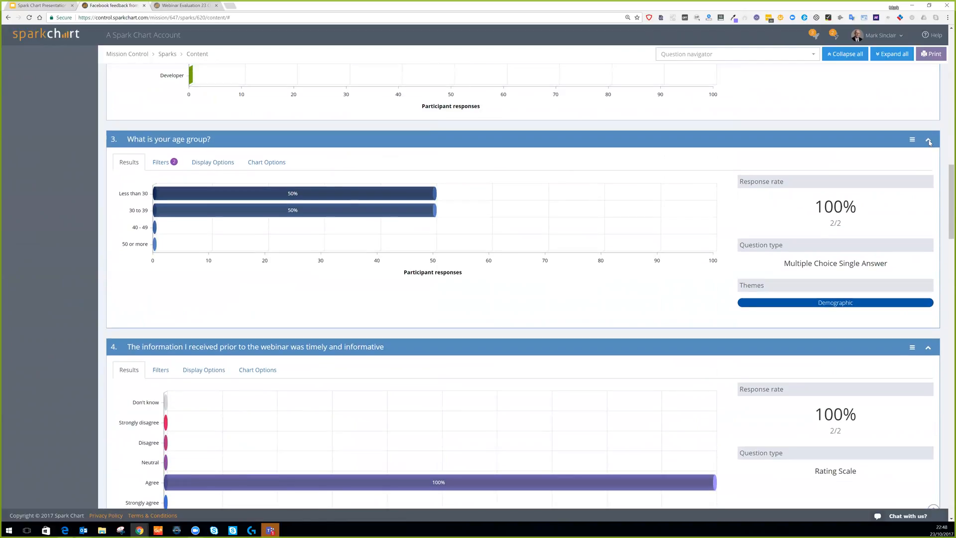
Untick 'Show this question in results' for the age question and update it.
left_click(208, 165)
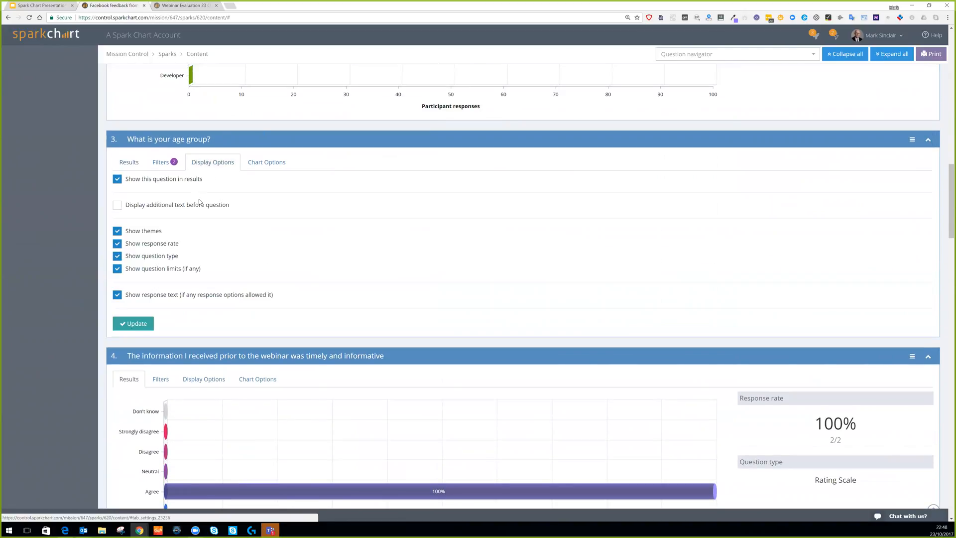
left_click(117, 179)
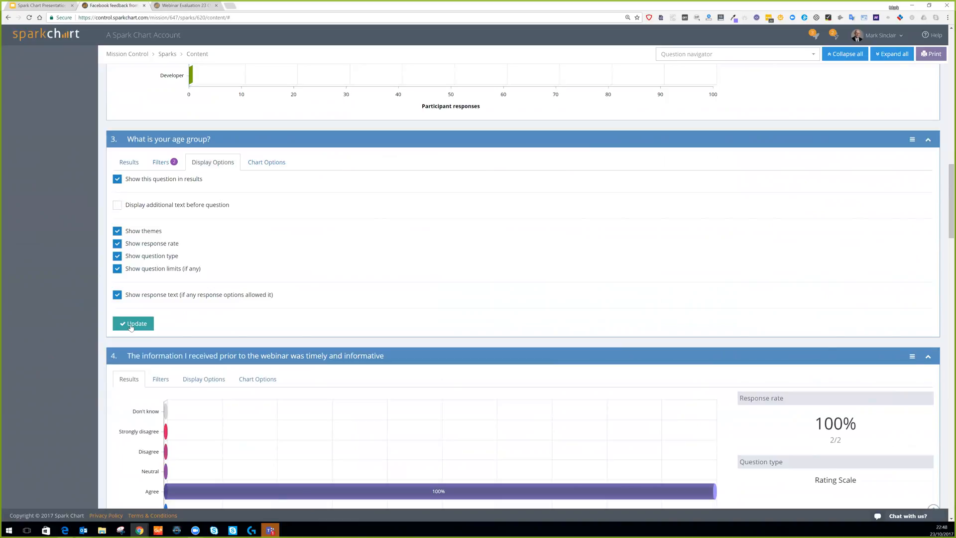
left_click(133, 323)
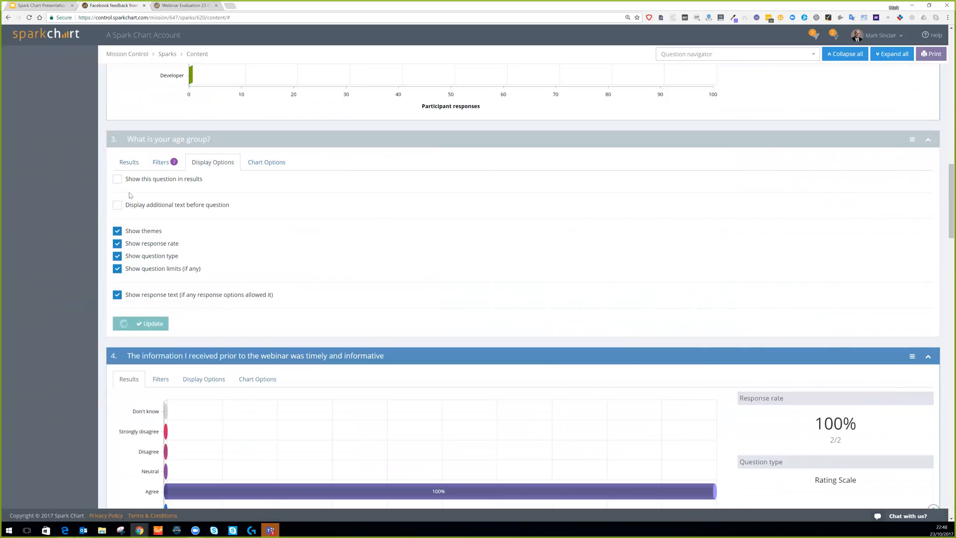
left_click(128, 165)
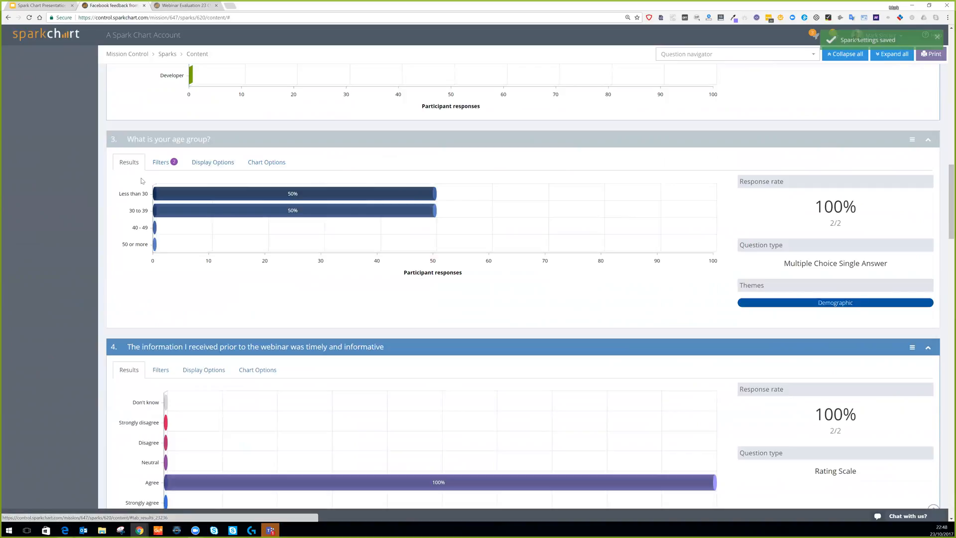
scroll(141, 179, "up", 4)
scroll(142, 178, "up", 15)
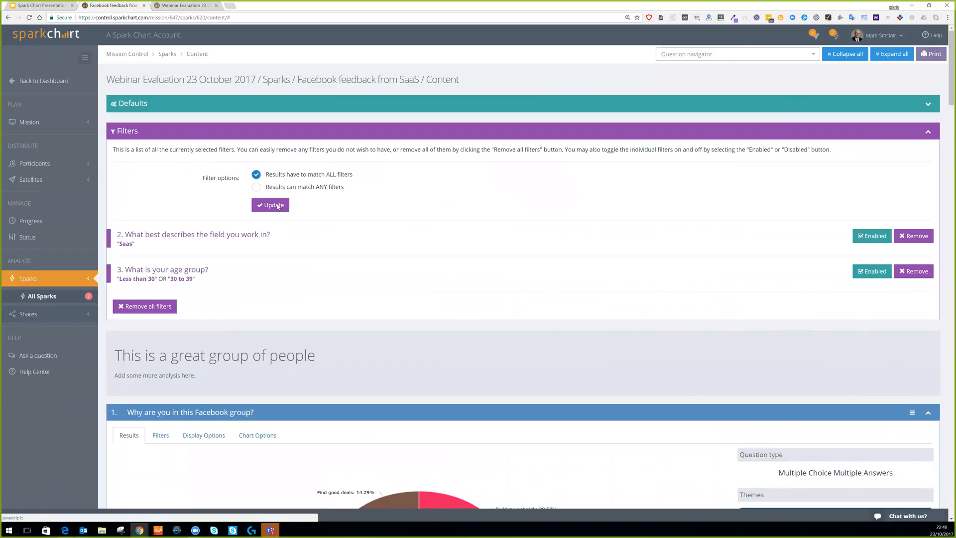
scroll(343, 274, "down", 2)
scroll(381, 267, "down", 2)
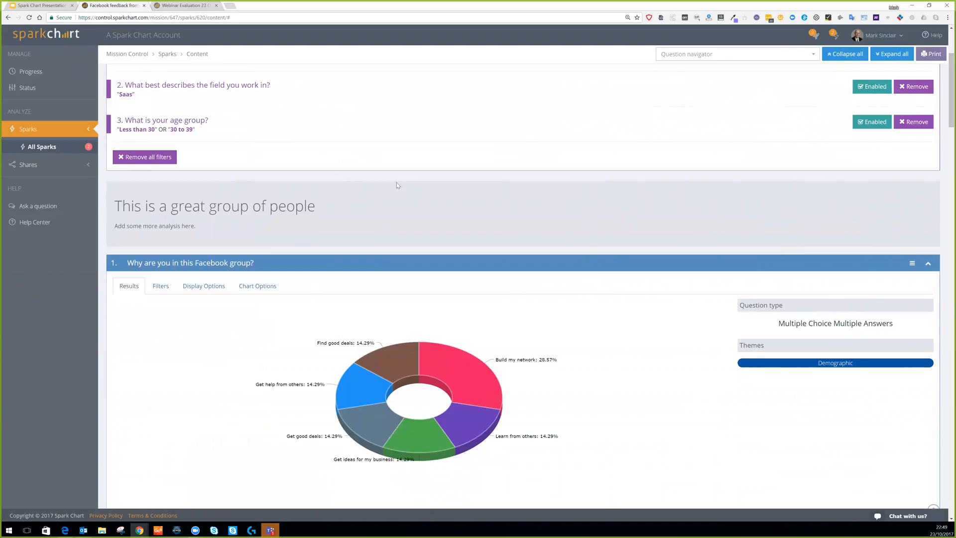
left_click(60, 165)
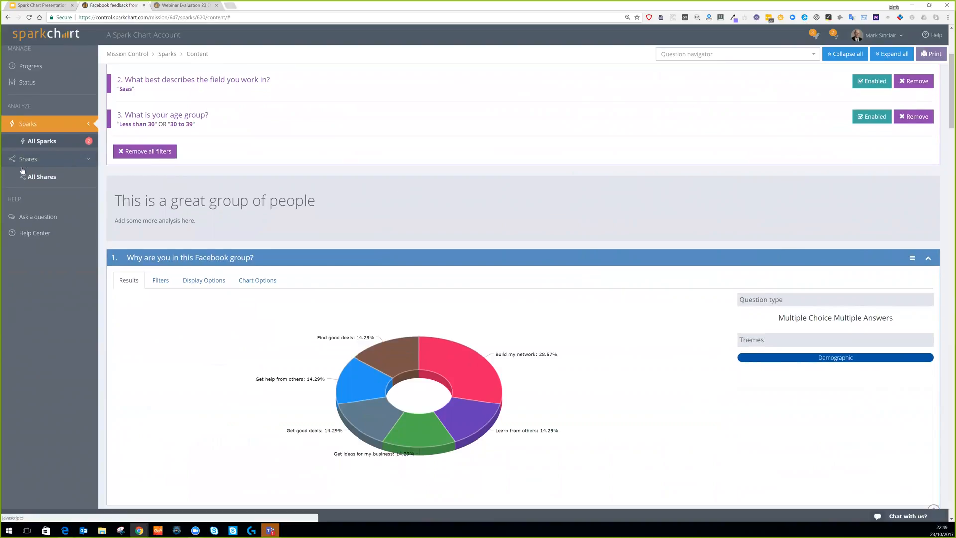
From All Shares, start a new share named 'Facebook AppSumo Share'.
left_click(49, 155)
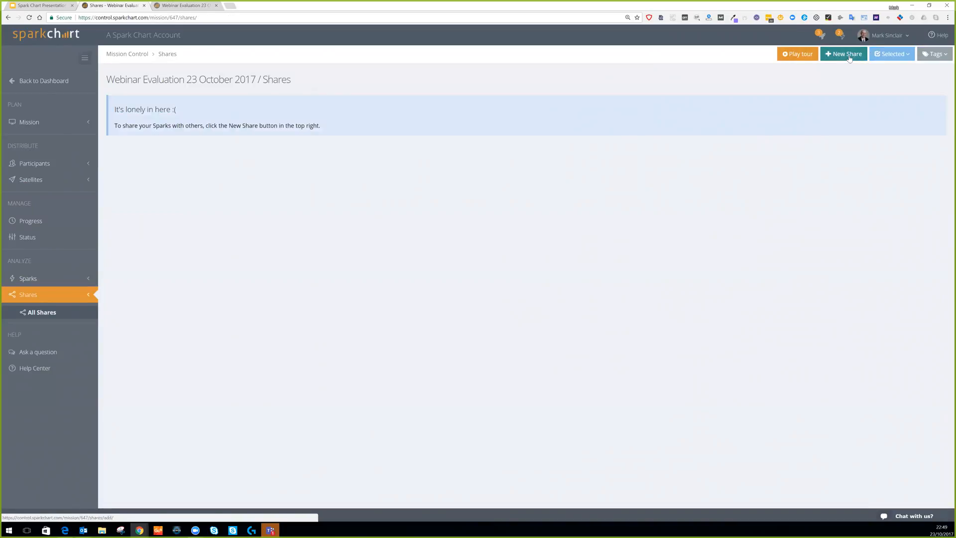
left_click(847, 55)
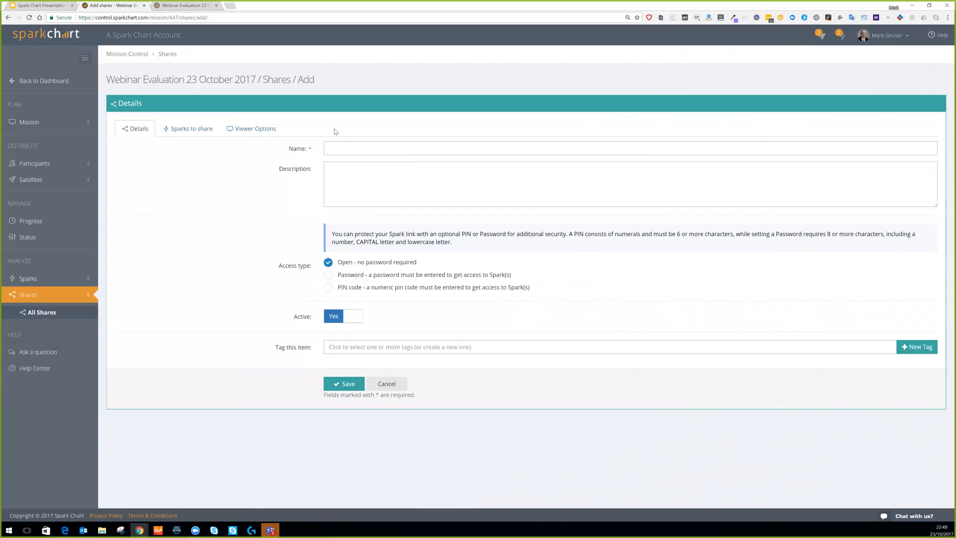
left_click(329, 148)
type("Facebook AppSumo Share")
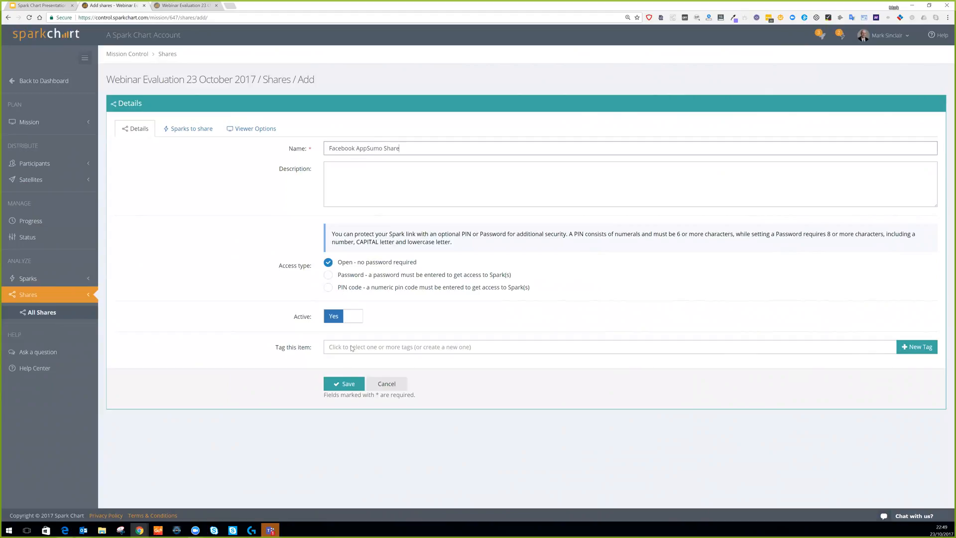
left_click(330, 169)
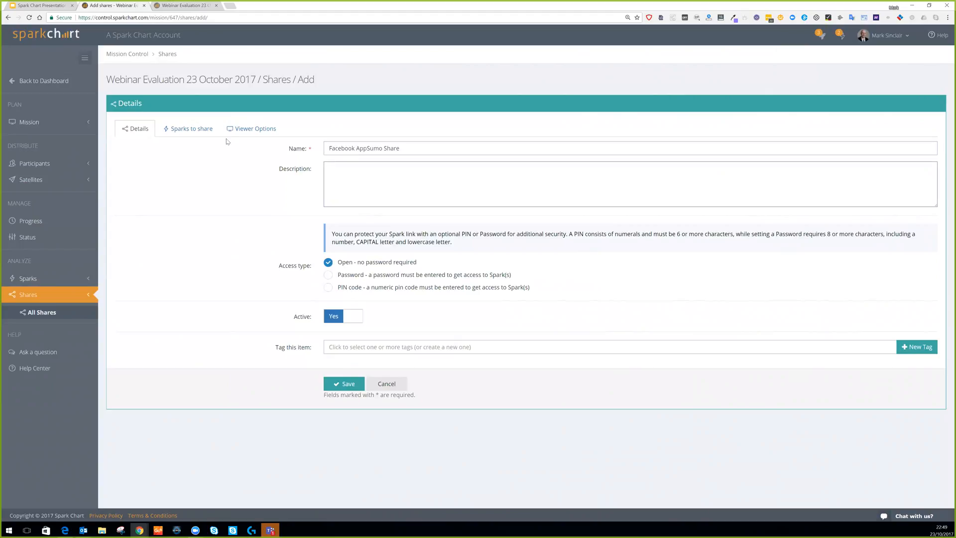
Tick both Facebook feedback Sparks, including the SaaS one, to include in the share.
left_click(201, 134)
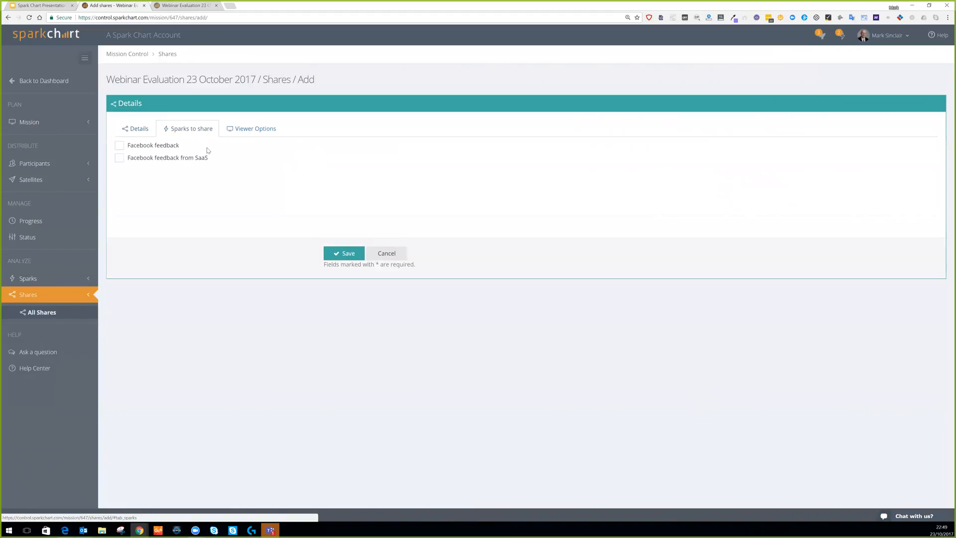
left_click(119, 144)
left_click(119, 159)
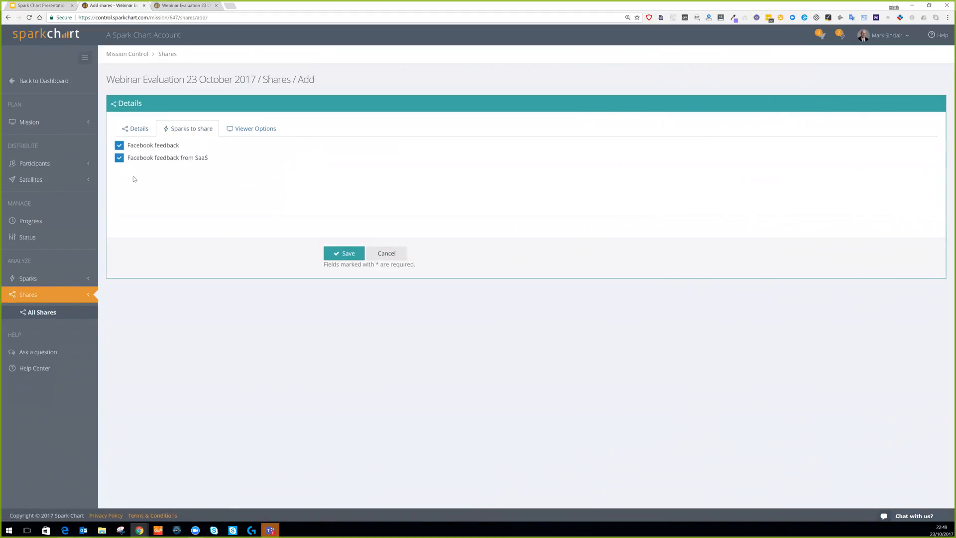
Enter the viewer title for the AppSumo Facebook Group webinar share.
left_click(247, 129)
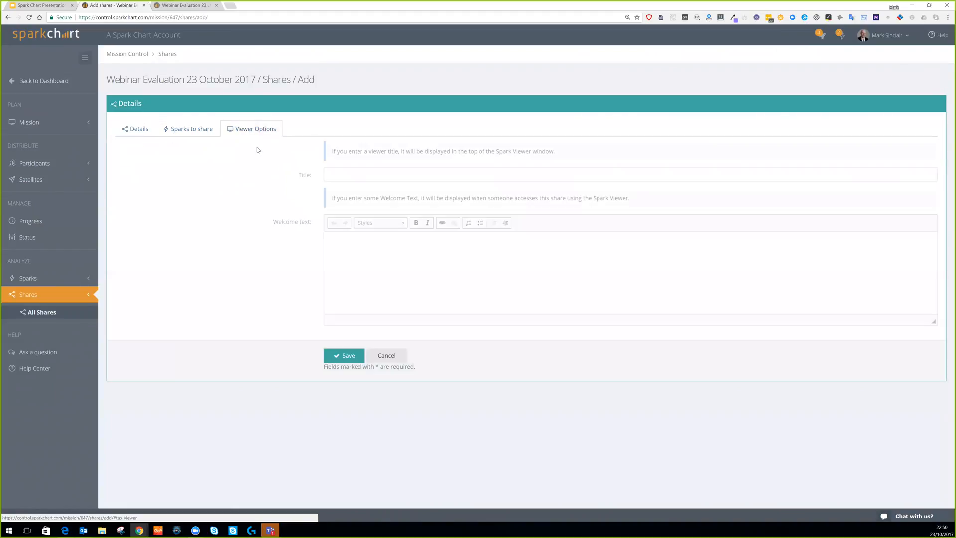
left_click(342, 175)
type("AppSu")
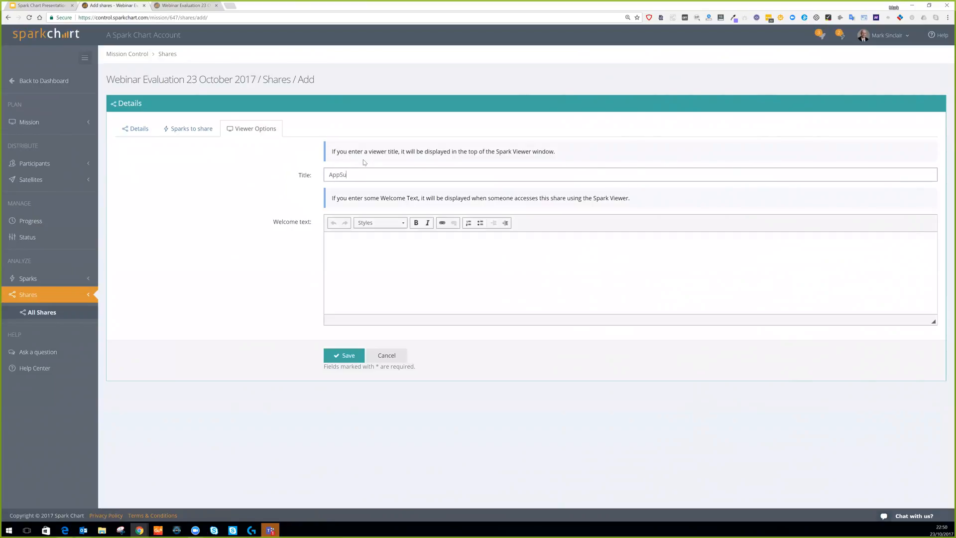
type("mo Facebook Group created by Sampath - WebinarSpark Chart")
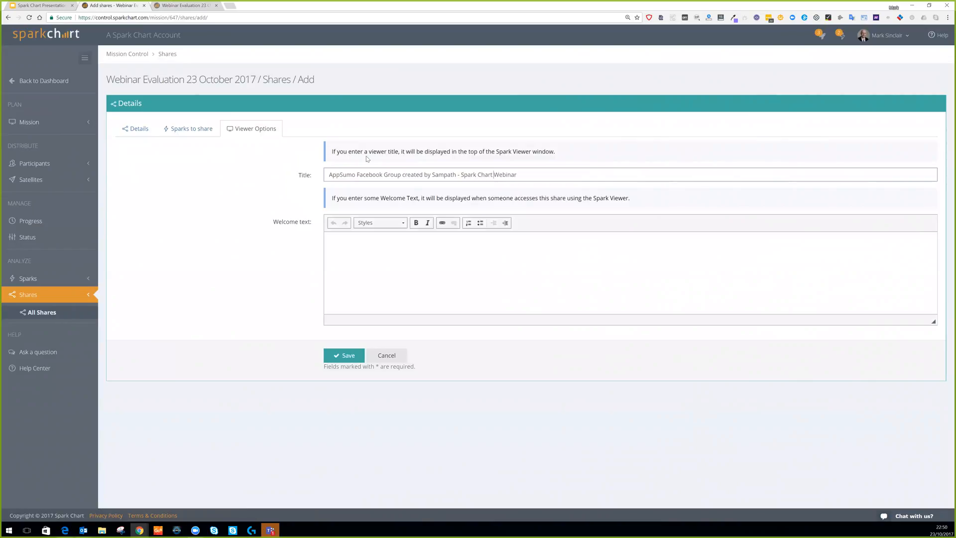
Add the welcome text 'Here are the feedback about the webinar' as Heading 1, with 'webinar' bold.
left_click(359, 247)
type("He")
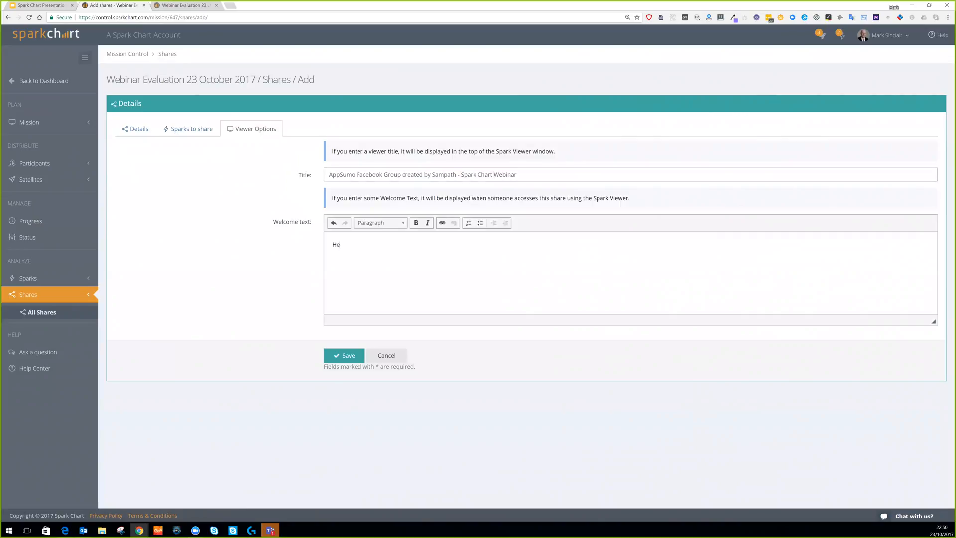
type("re areis the feedbvack about the webinar.")
left_click(395, 223)
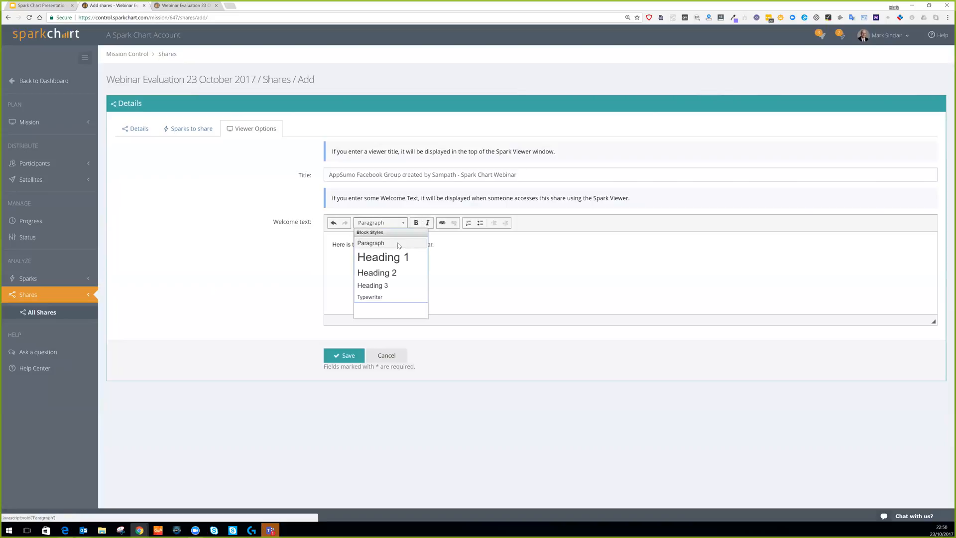
left_click(399, 258)
double_click(507, 247)
key("ctrl+b")
Add a normal paragraph 'Here are some more messages.' and save the share.
left_click(539, 248)
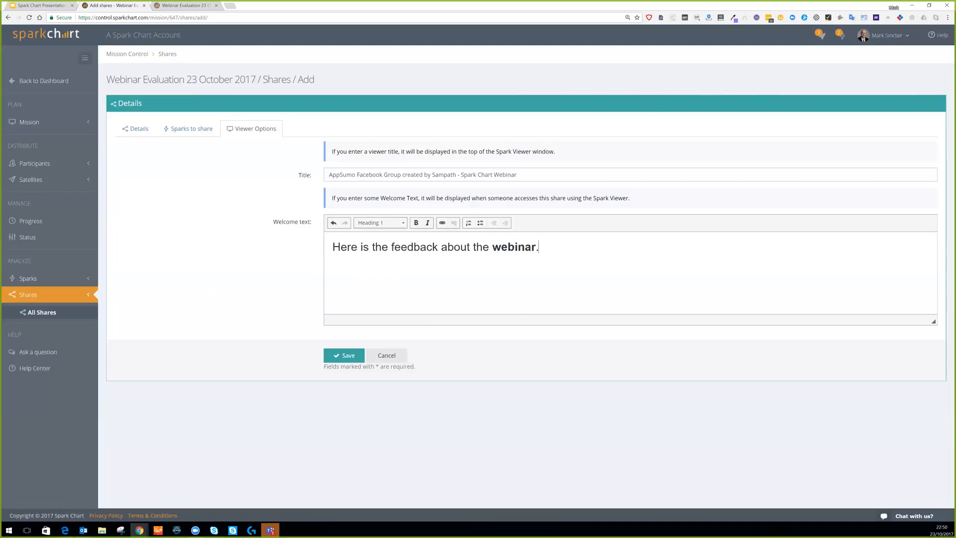
key("Return")
type("Here are some more messages.")
left_click(349, 357)
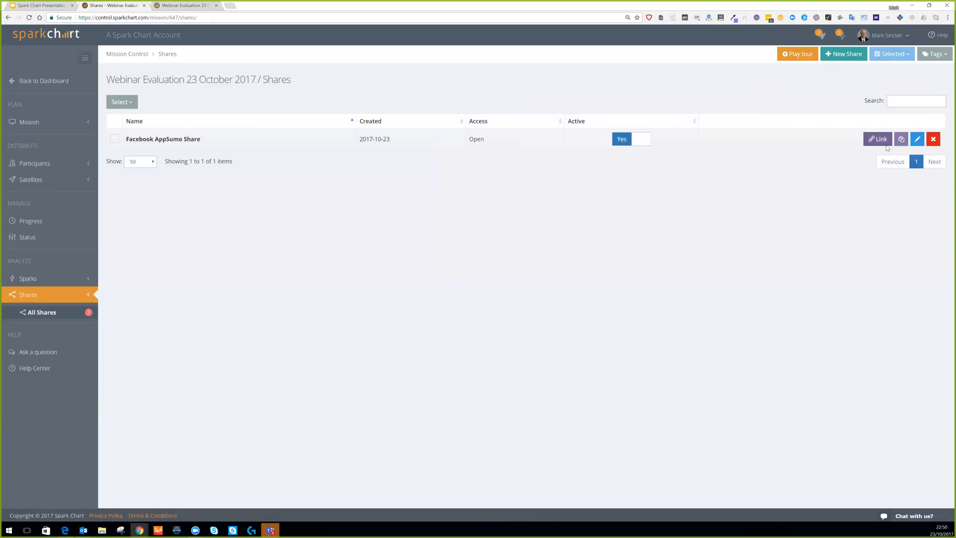
Copy the share's public link address and open it in the Spark viewer.
left_click(877, 139)
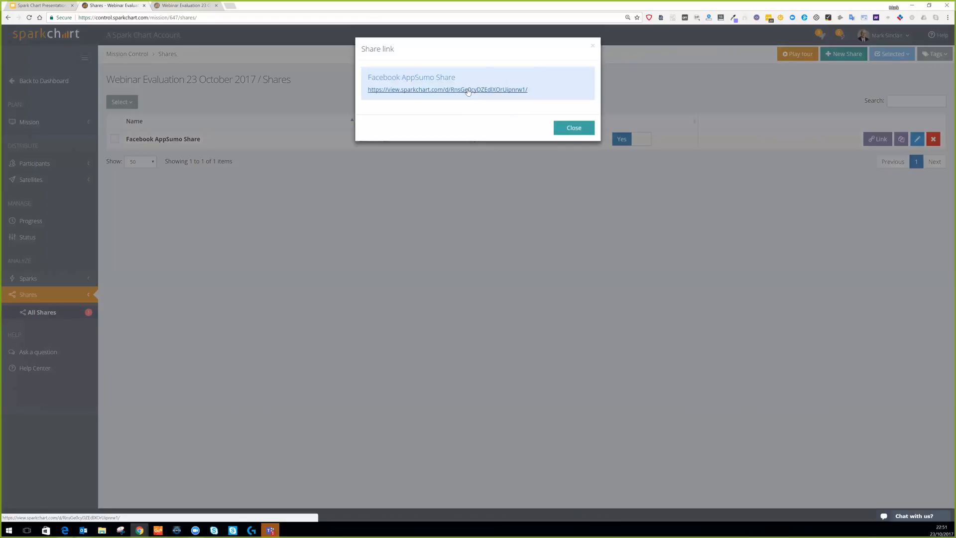
right_click(468, 92)
left_click(494, 133)
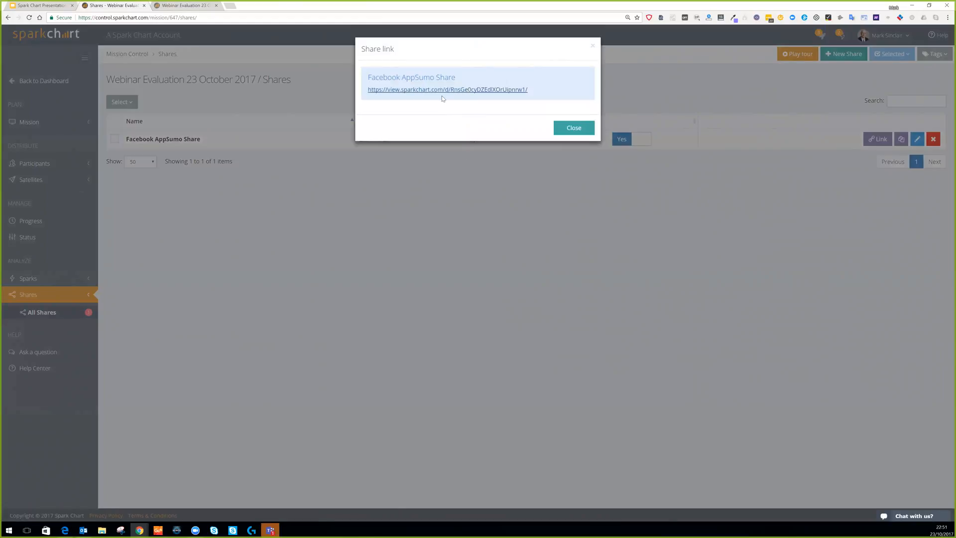
left_click(441, 91)
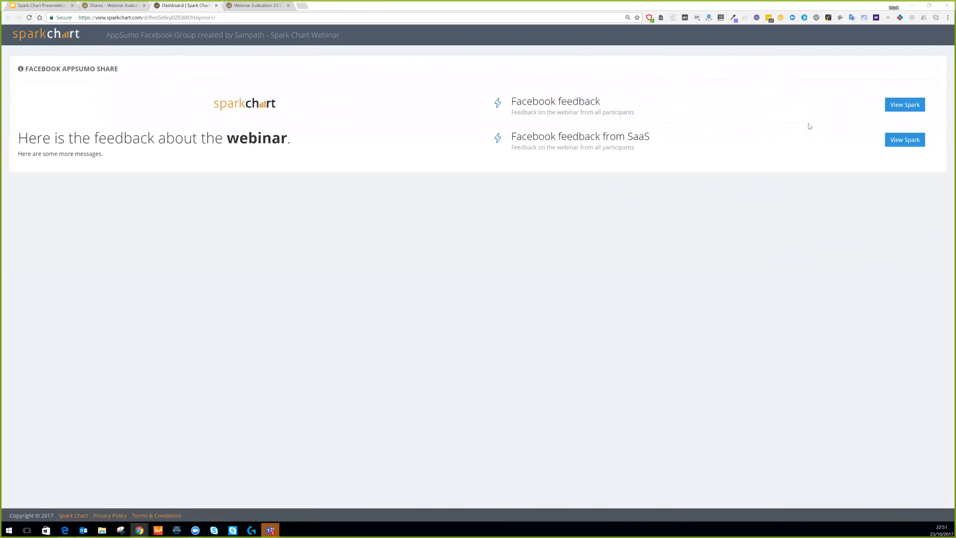
left_click(904, 106)
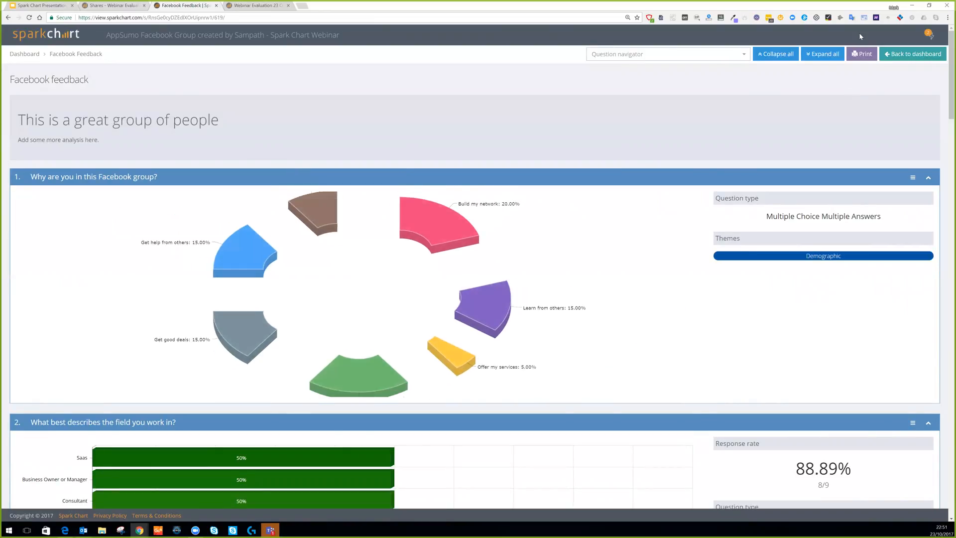
left_click(745, 56)
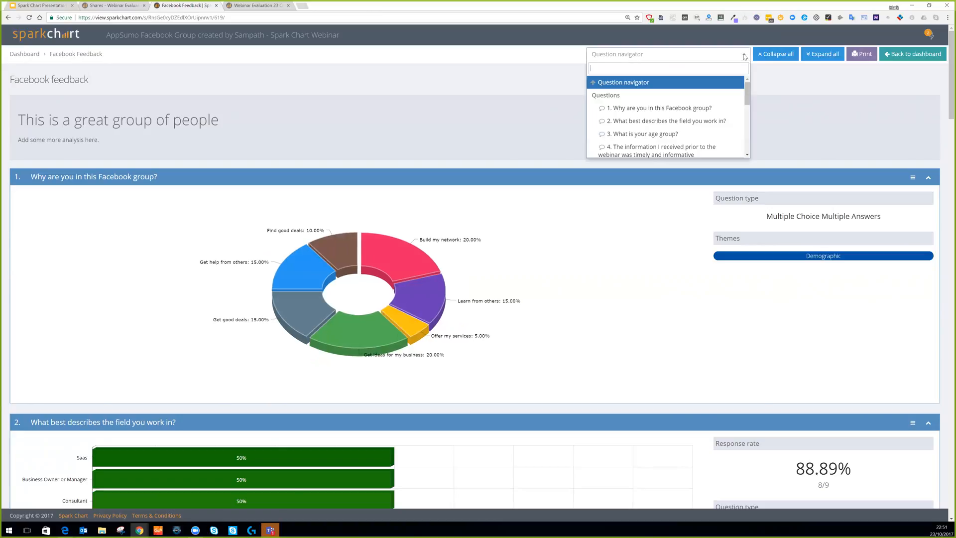
scroll(667, 122, "down", 3)
scroll(676, 122, "up", 3)
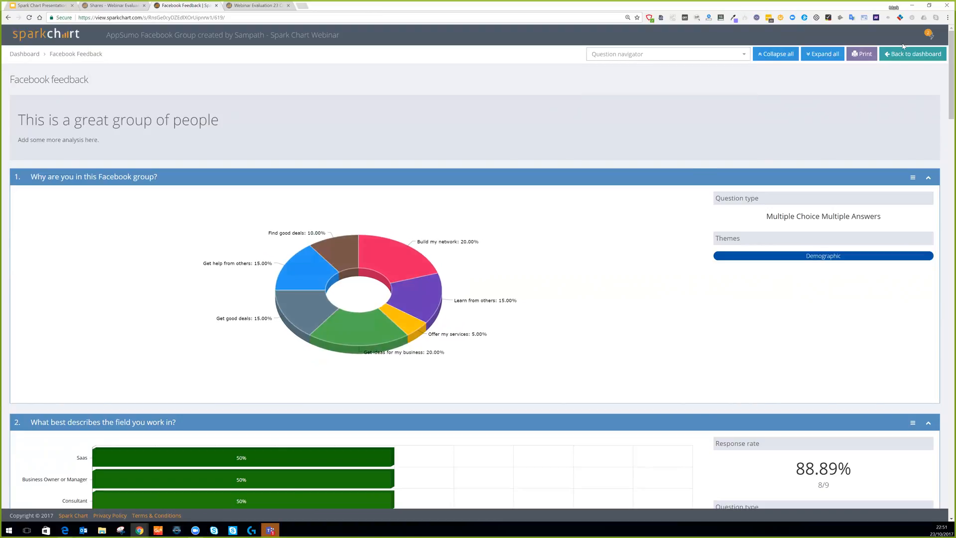
left_click(928, 34)
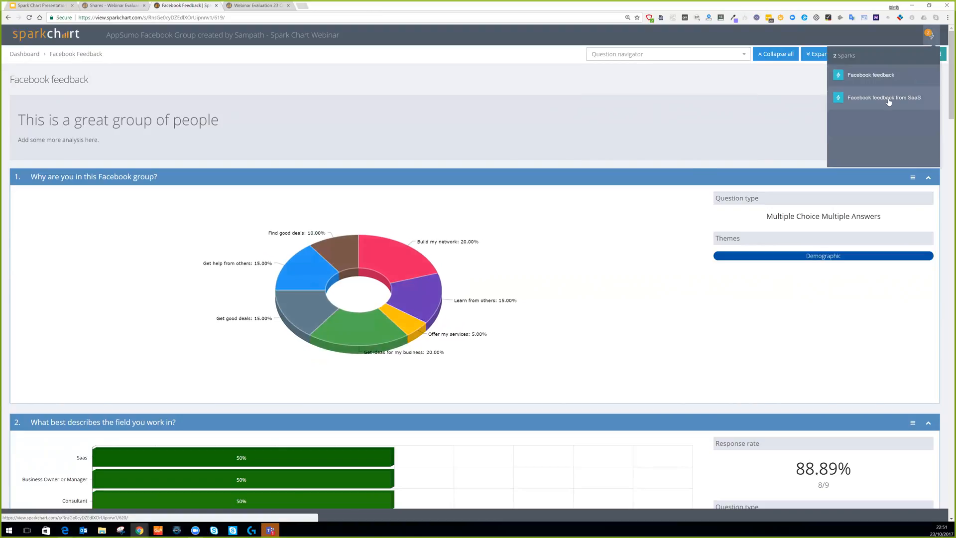
left_click(606, 134)
scroll(608, 138, "down", 1)
scroll(608, 144, "down", 10)
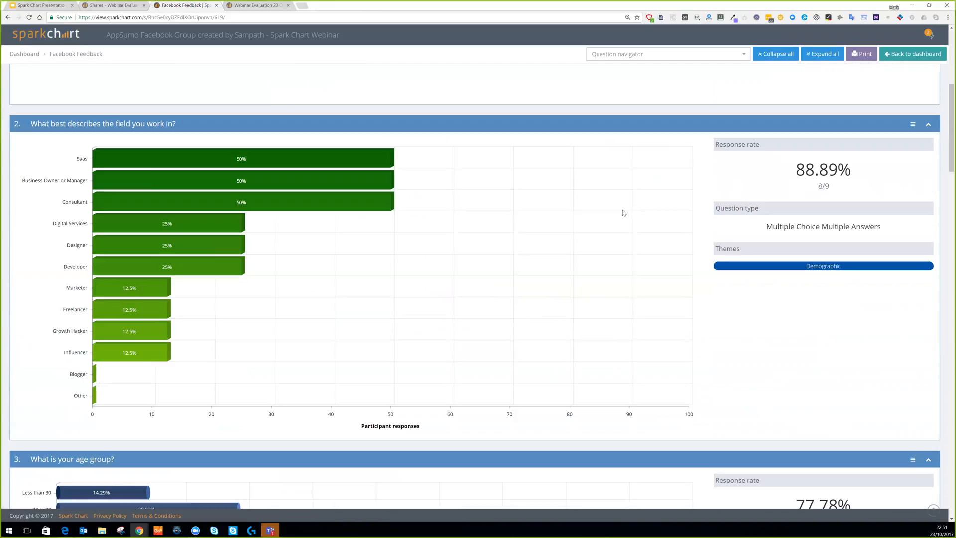
scroll(625, 215, "down", 5)
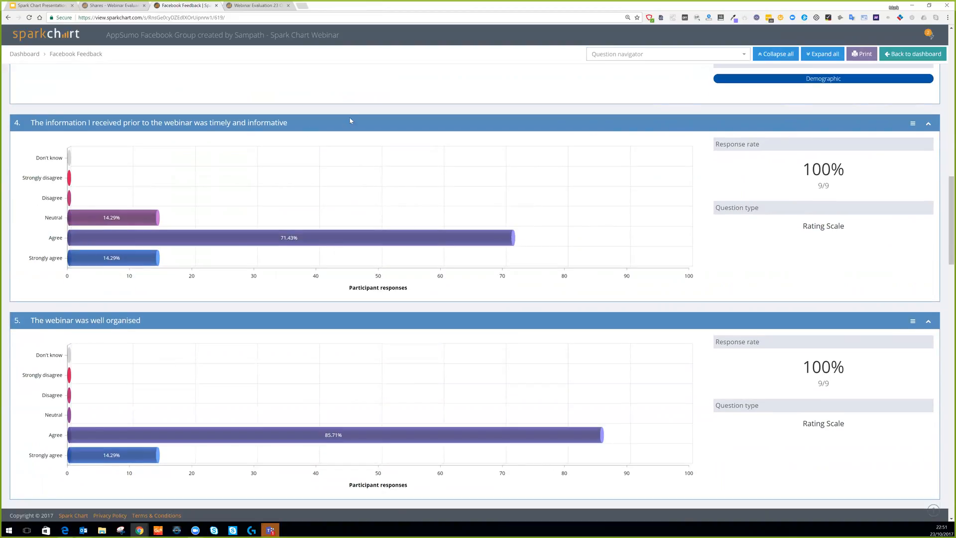
scroll(250, 247, "down", 2)
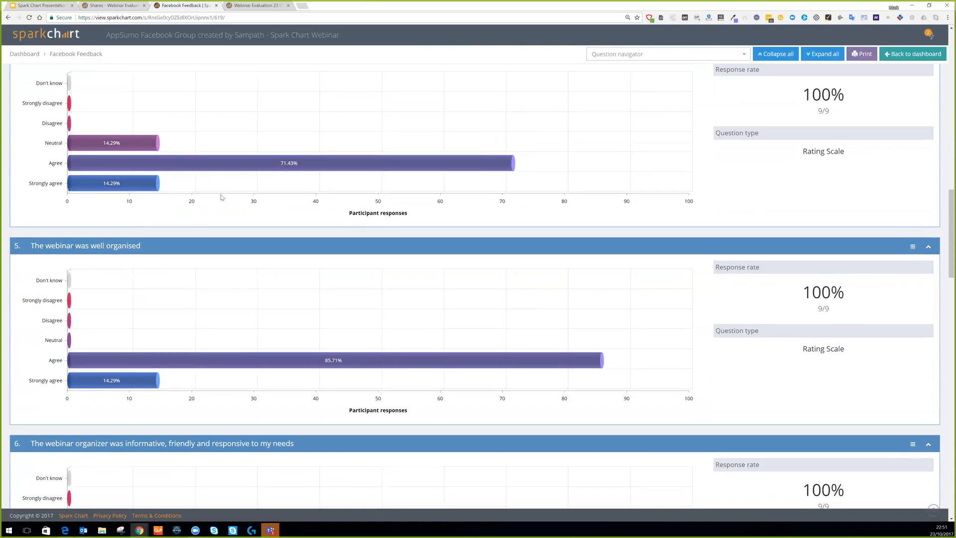
scroll(301, 308, "down", 3)
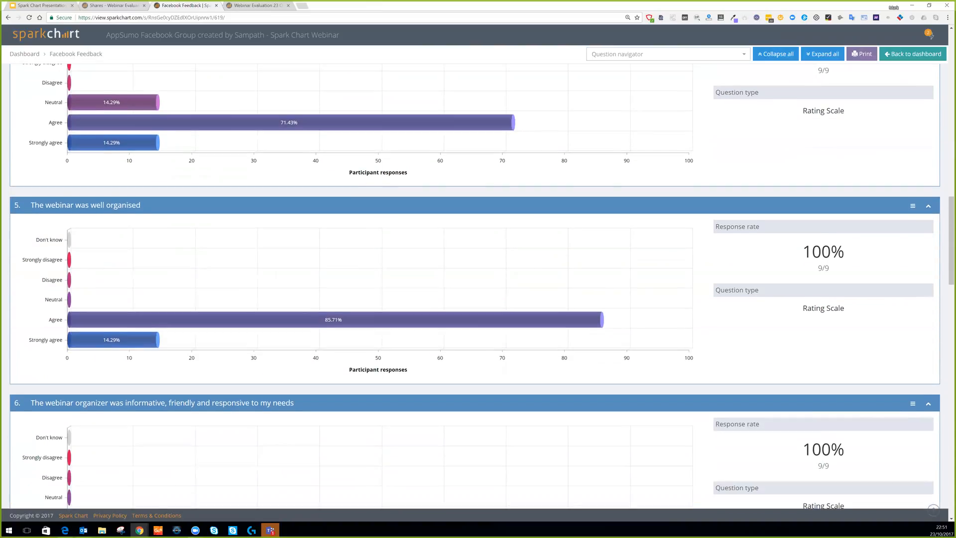
scroll(224, 238, "down", 2)
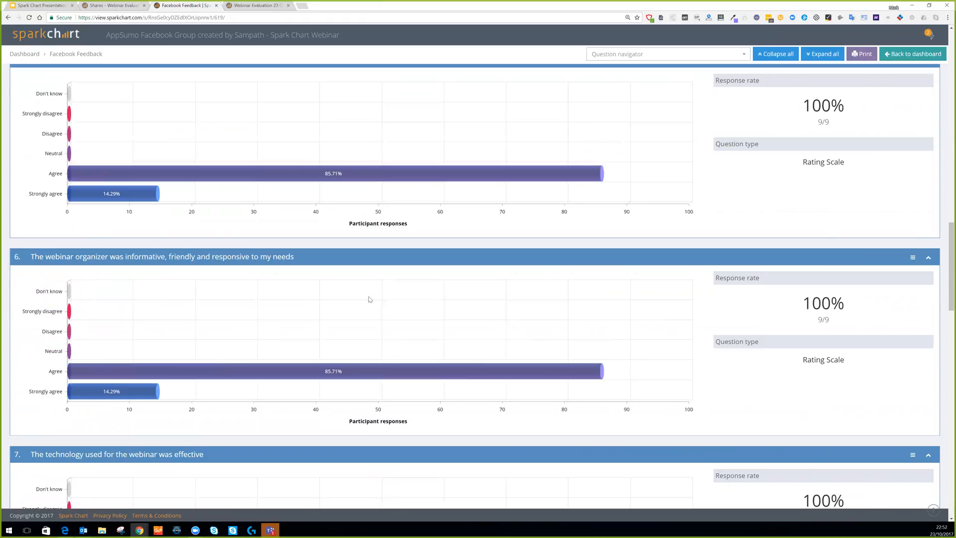
scroll(571, 293, "down", 4)
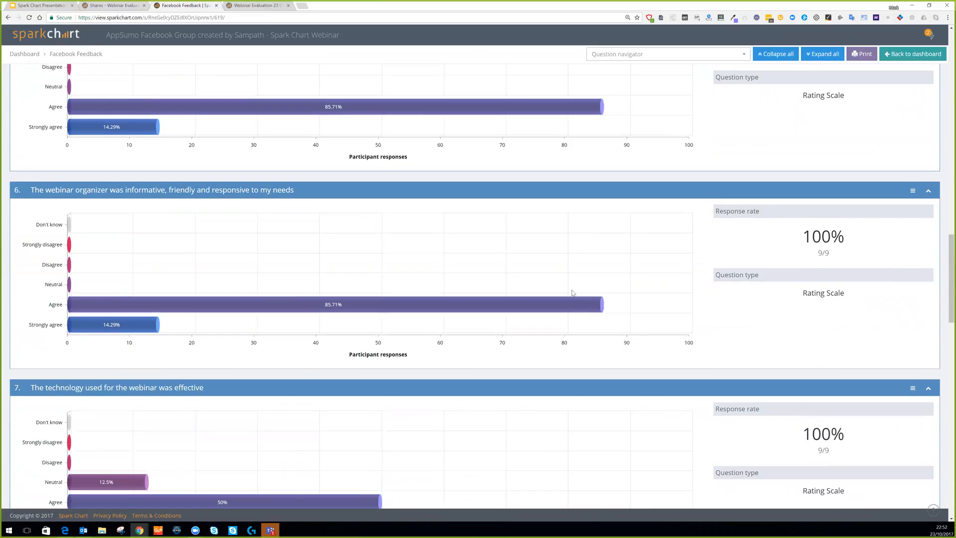
scroll(572, 293, "down", 2)
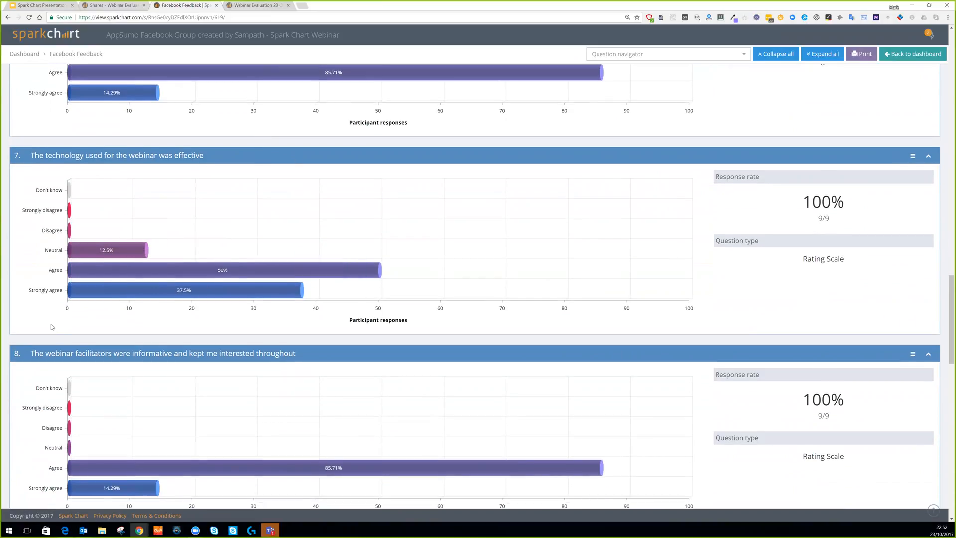
scroll(397, 269, "down", 2)
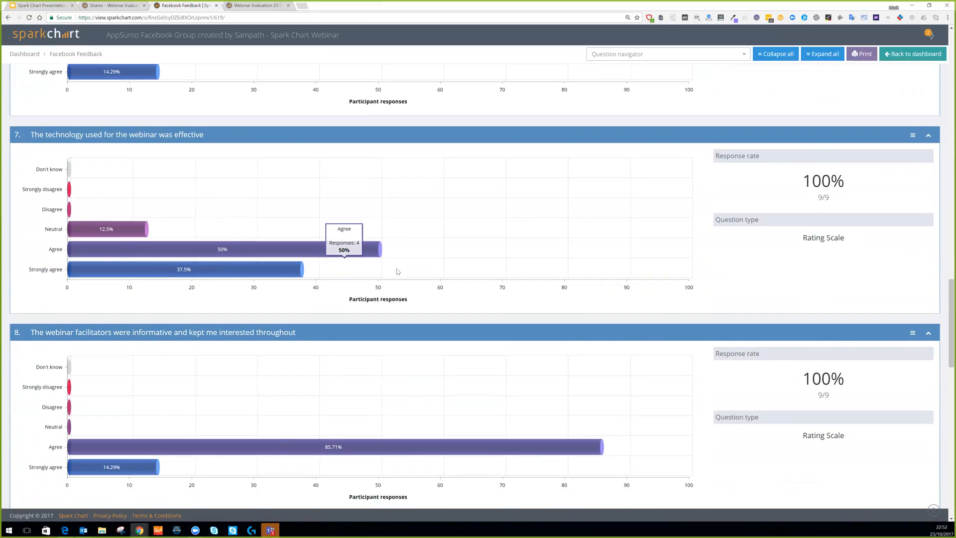
scroll(398, 274, "down", 2)
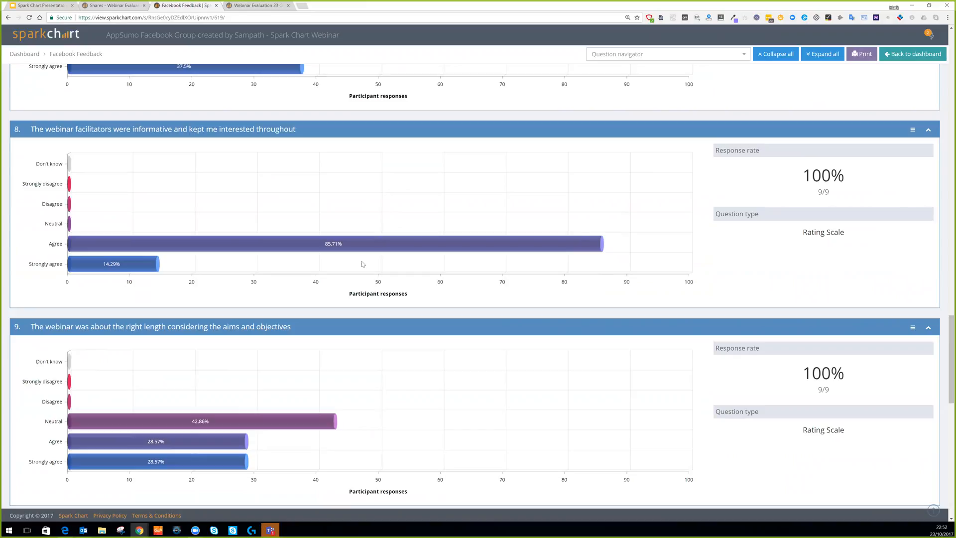
scroll(377, 332, "down", 1)
scroll(379, 336, "down", 1)
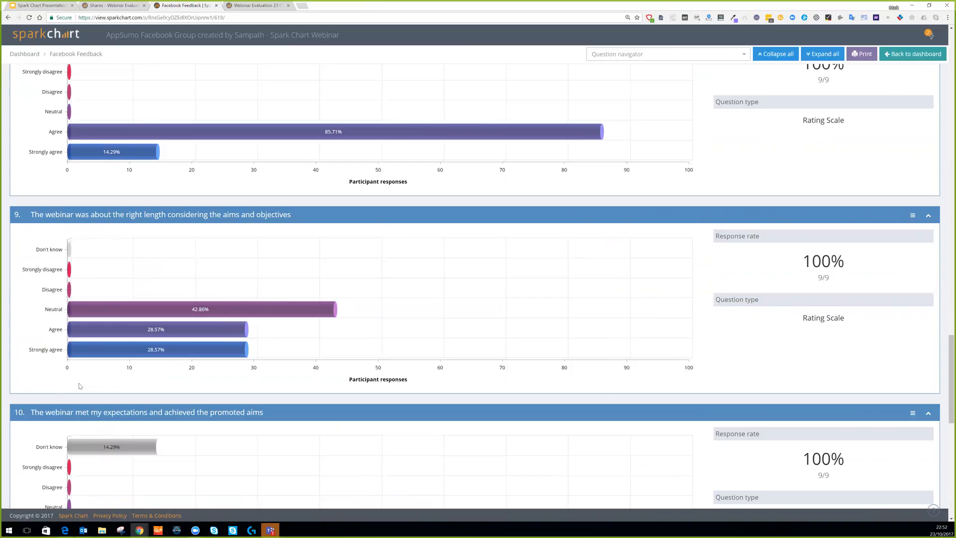
scroll(406, 367, "down", 3)
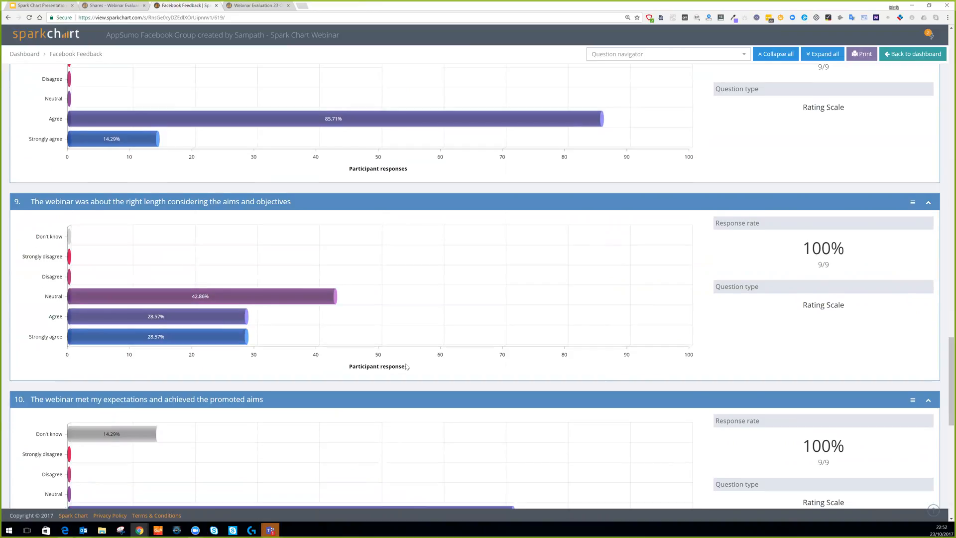
scroll(298, 266, "down", 1)
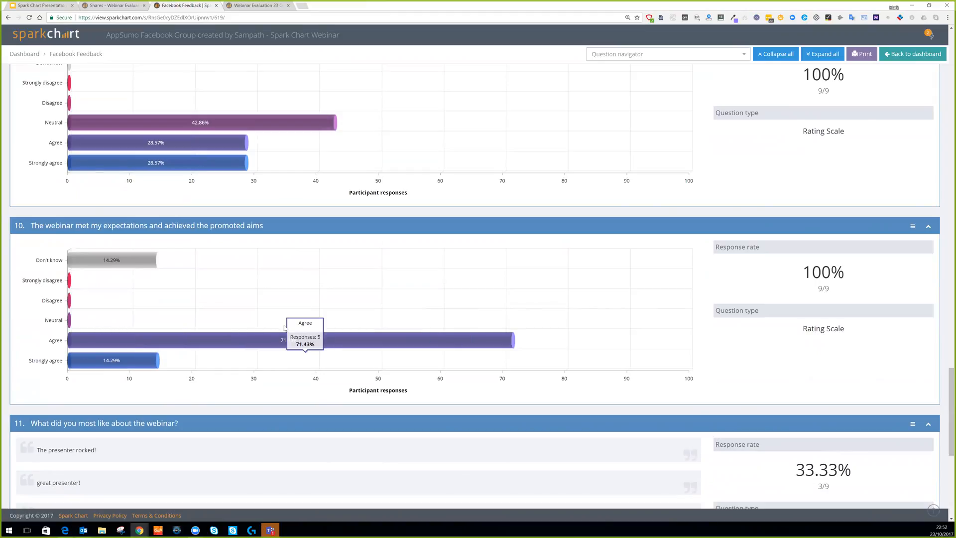
scroll(284, 331, "down", 4)
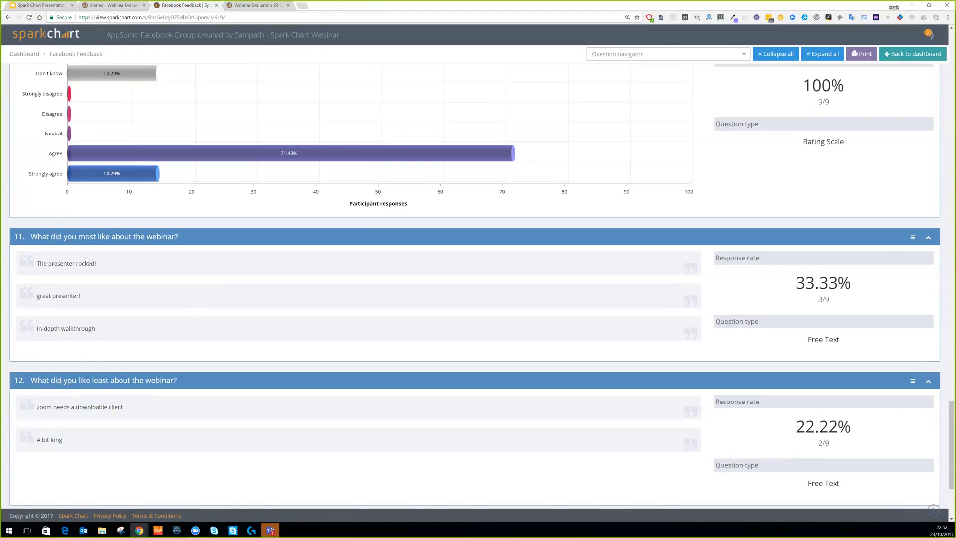
left_click_drag(106, 265, 36, 264)
left_click(154, 294)
scroll(300, 321, "down", 3)
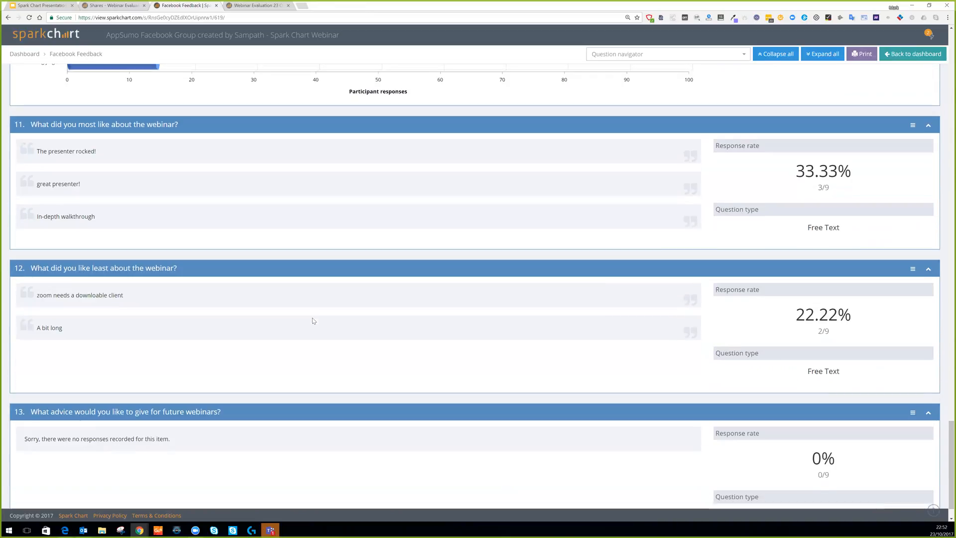
scroll(313, 319, "up", 1)
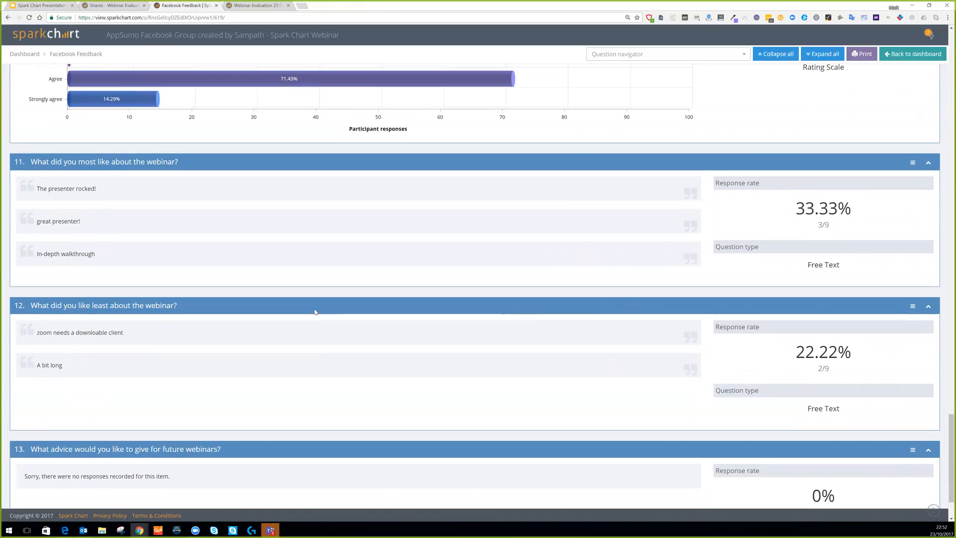
scroll(315, 312, "down", 2)
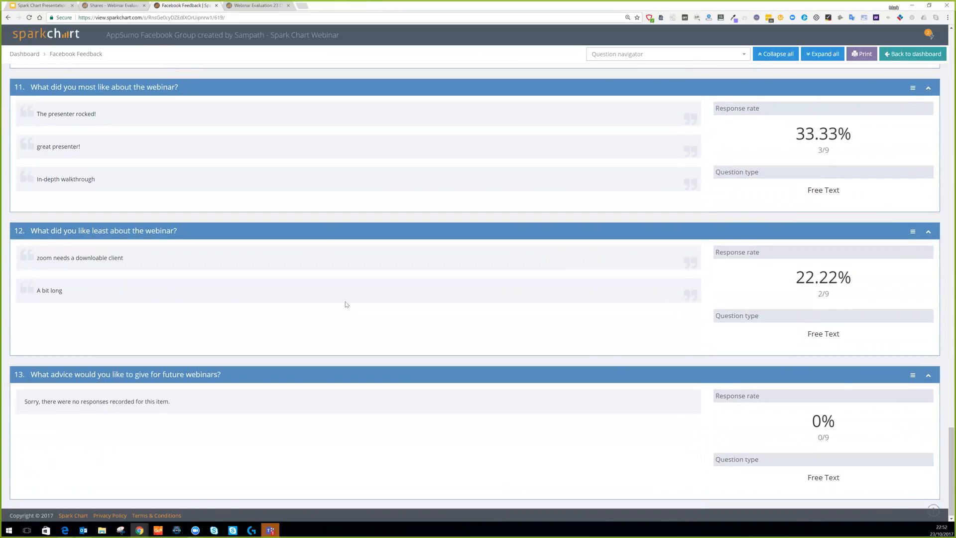
scroll(350, 302, "up", 9)
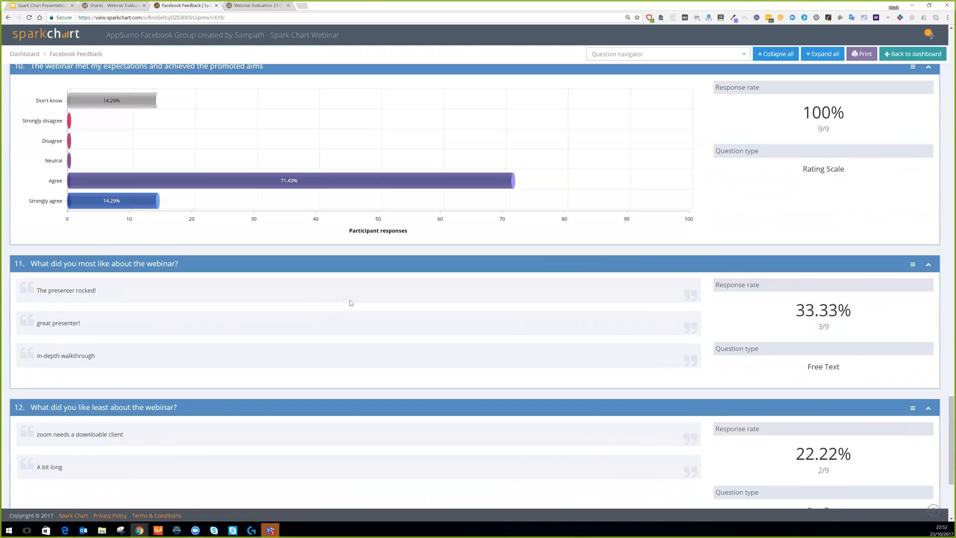
scroll(350, 303, "up", 18)
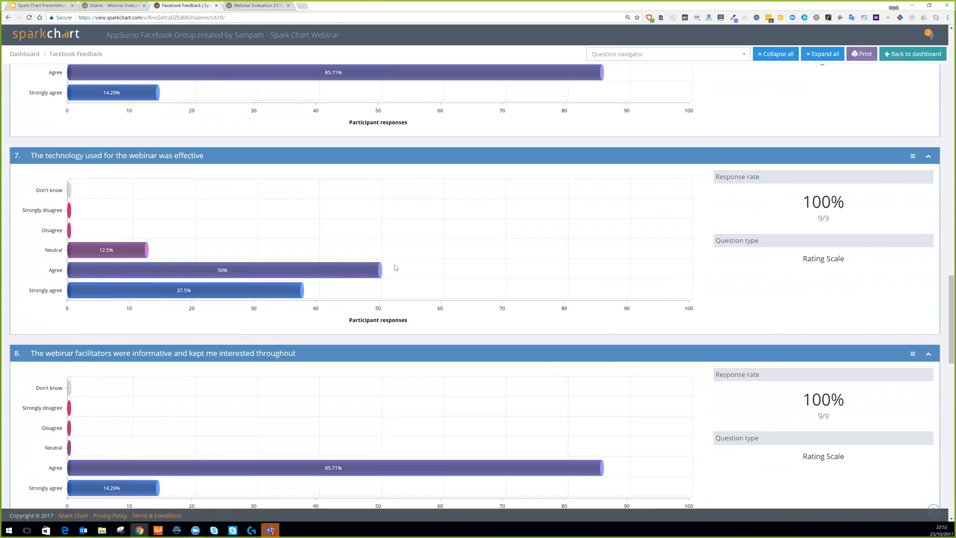
scroll(433, 184, "up", 2)
scroll(433, 184, "up", 15)
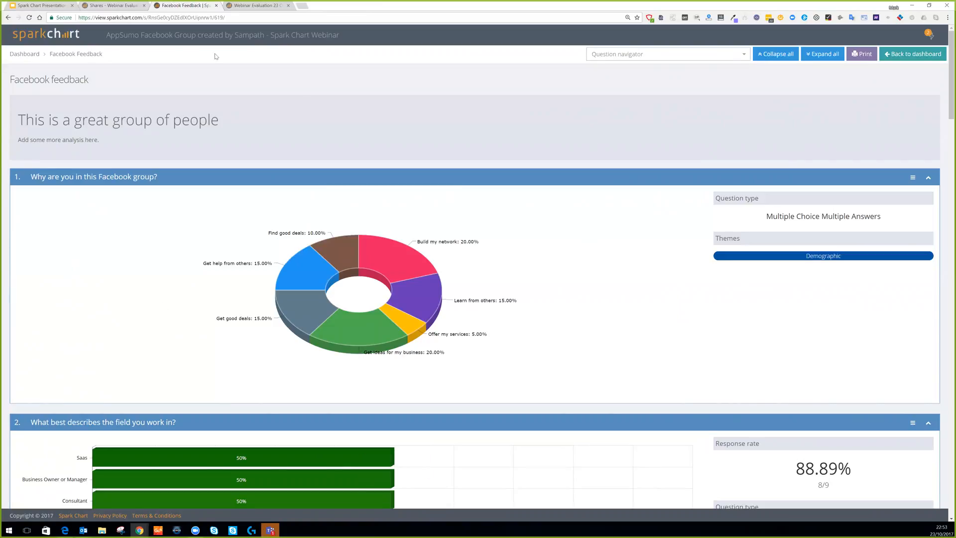
Close the share link dialog, return to the account dashboard, then go to the presentation slides.
left_click(109, 6)
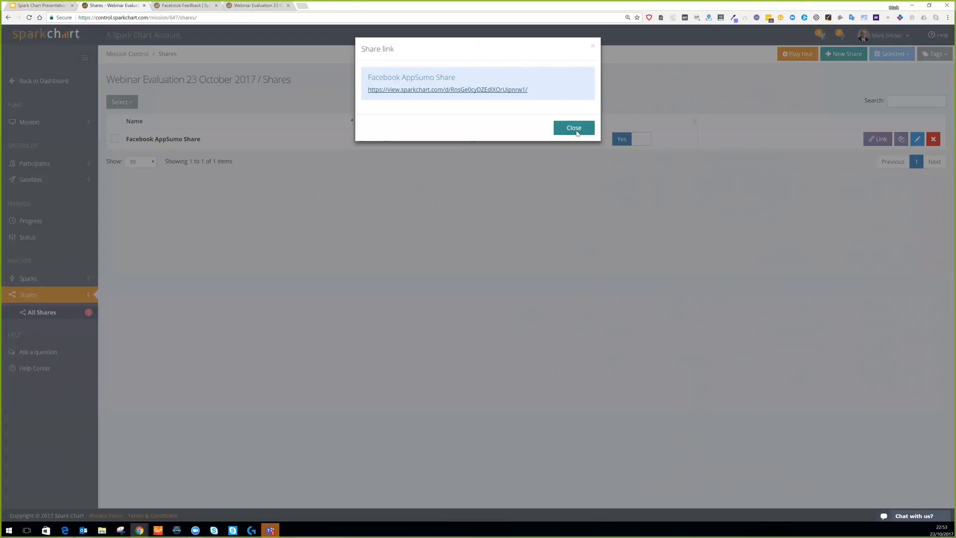
left_click(191, 168)
left_click(32, 82)
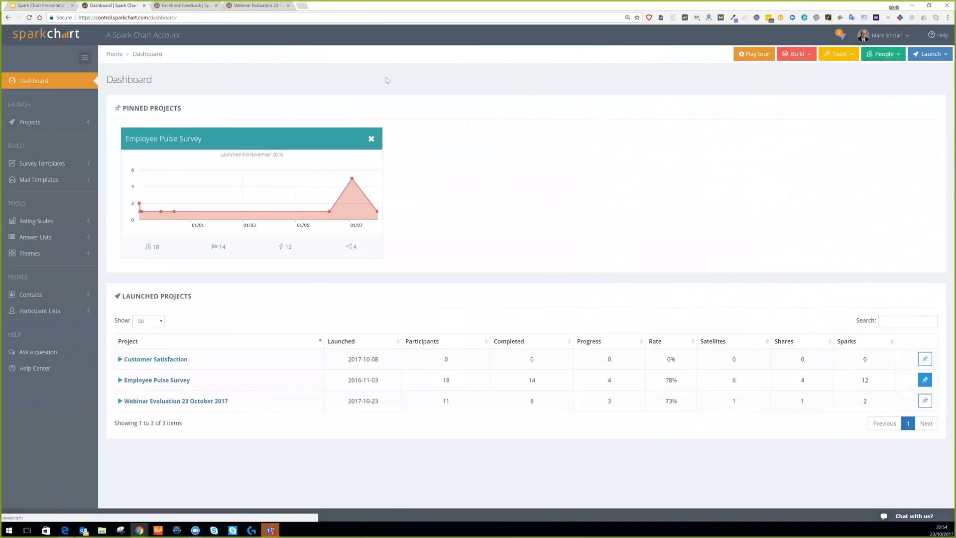
left_click(38, 5)
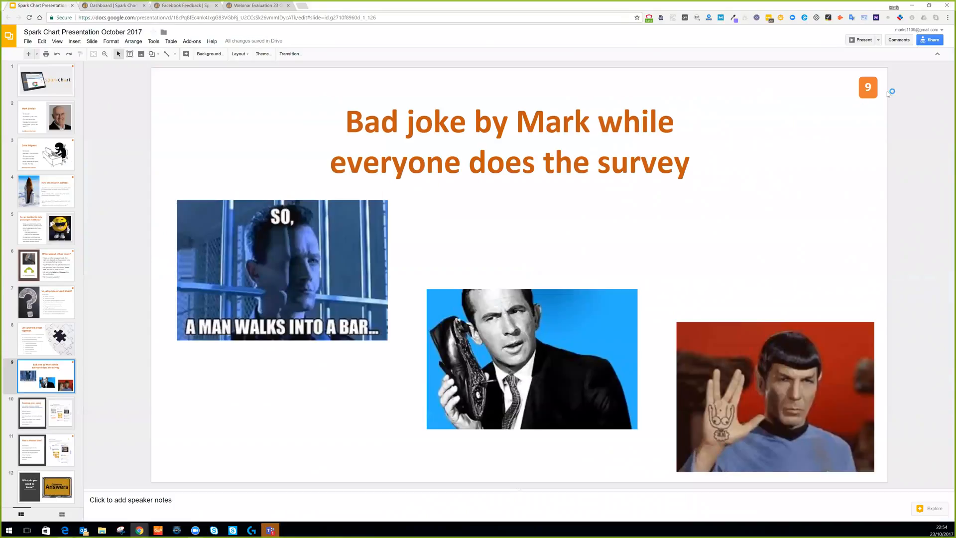
Present the Spark Chart deck full screen and advance one slide.
key("ctrl+F5")
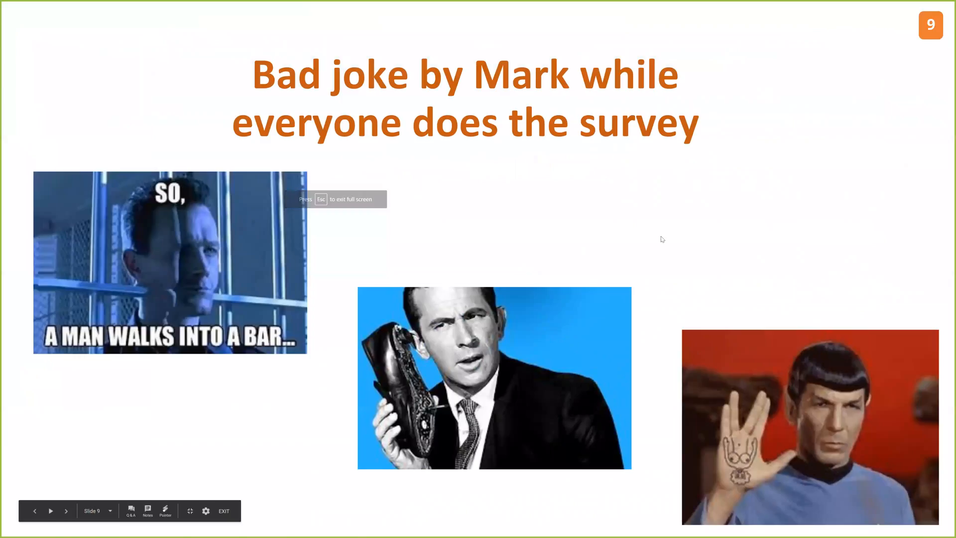
key("Right")
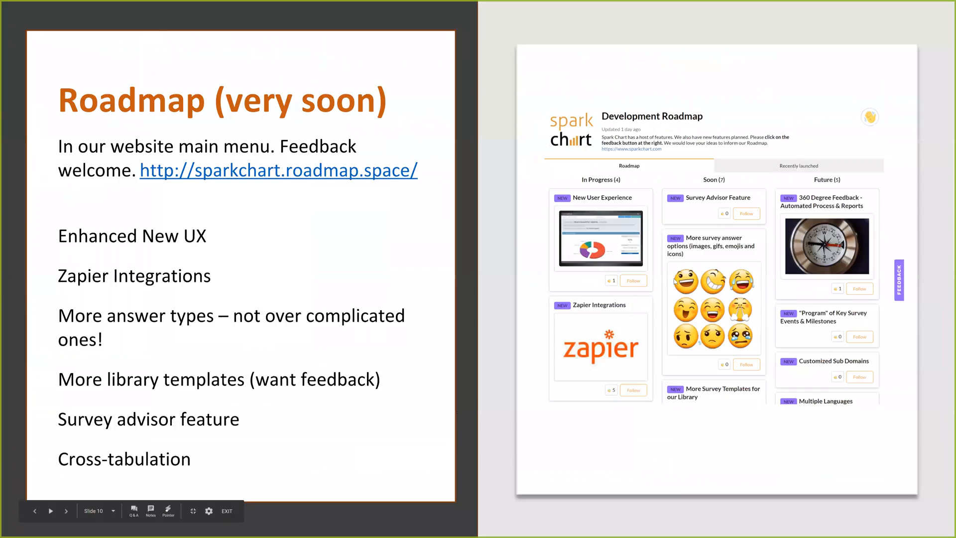